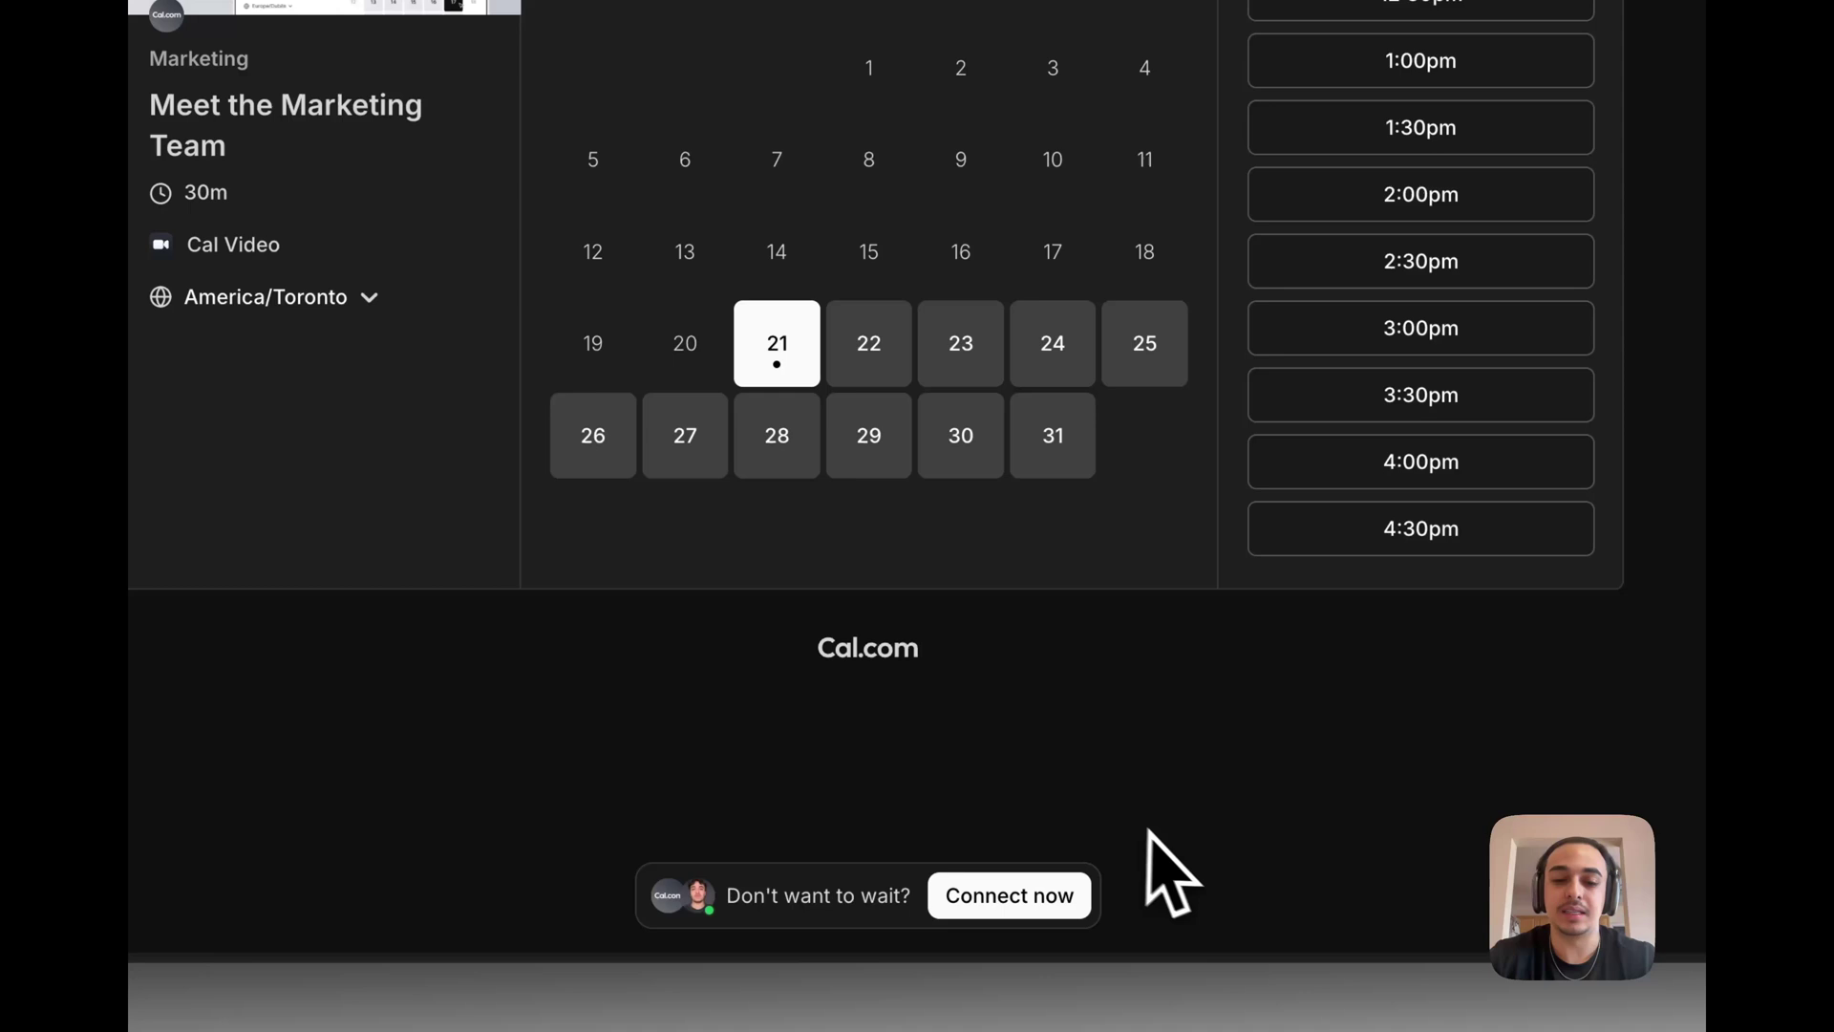
Choose Connect now on the Meet the Marketing Team booking page for January 21, 2025
click(1010, 913)
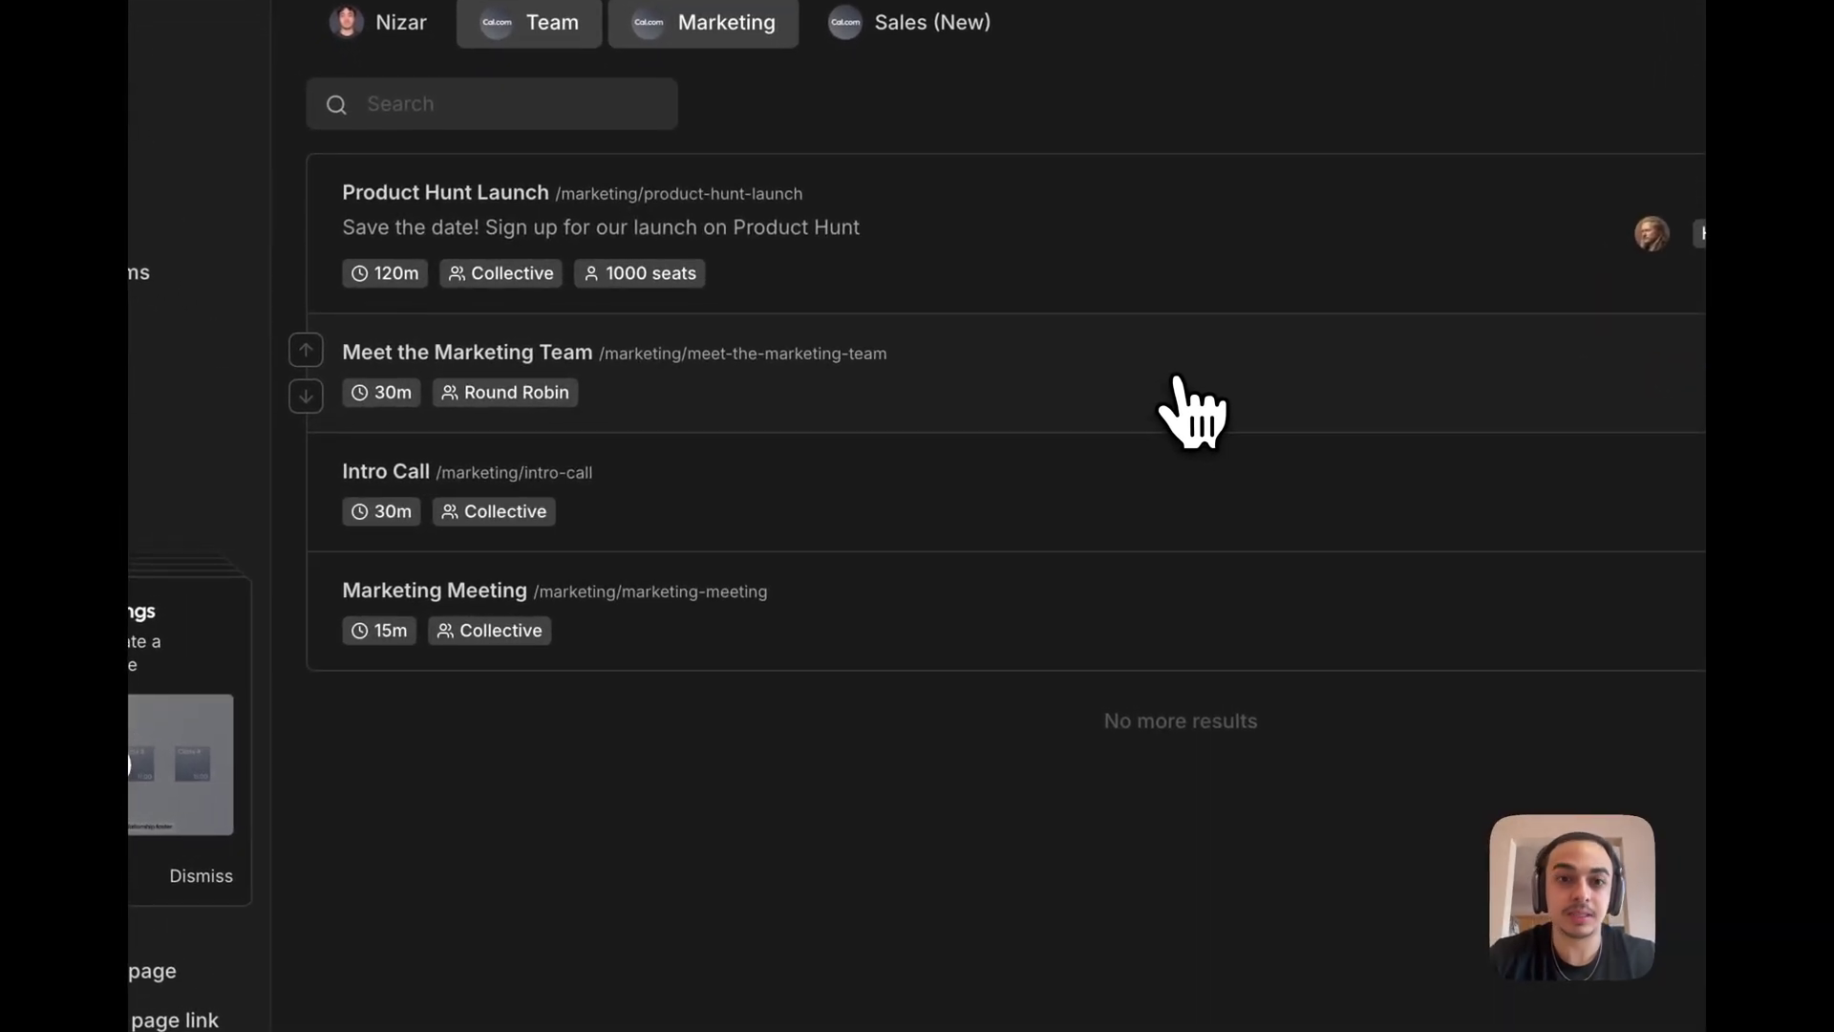
Enable instant booking on Meet the Marketing Team and save the event
click(1040, 427)
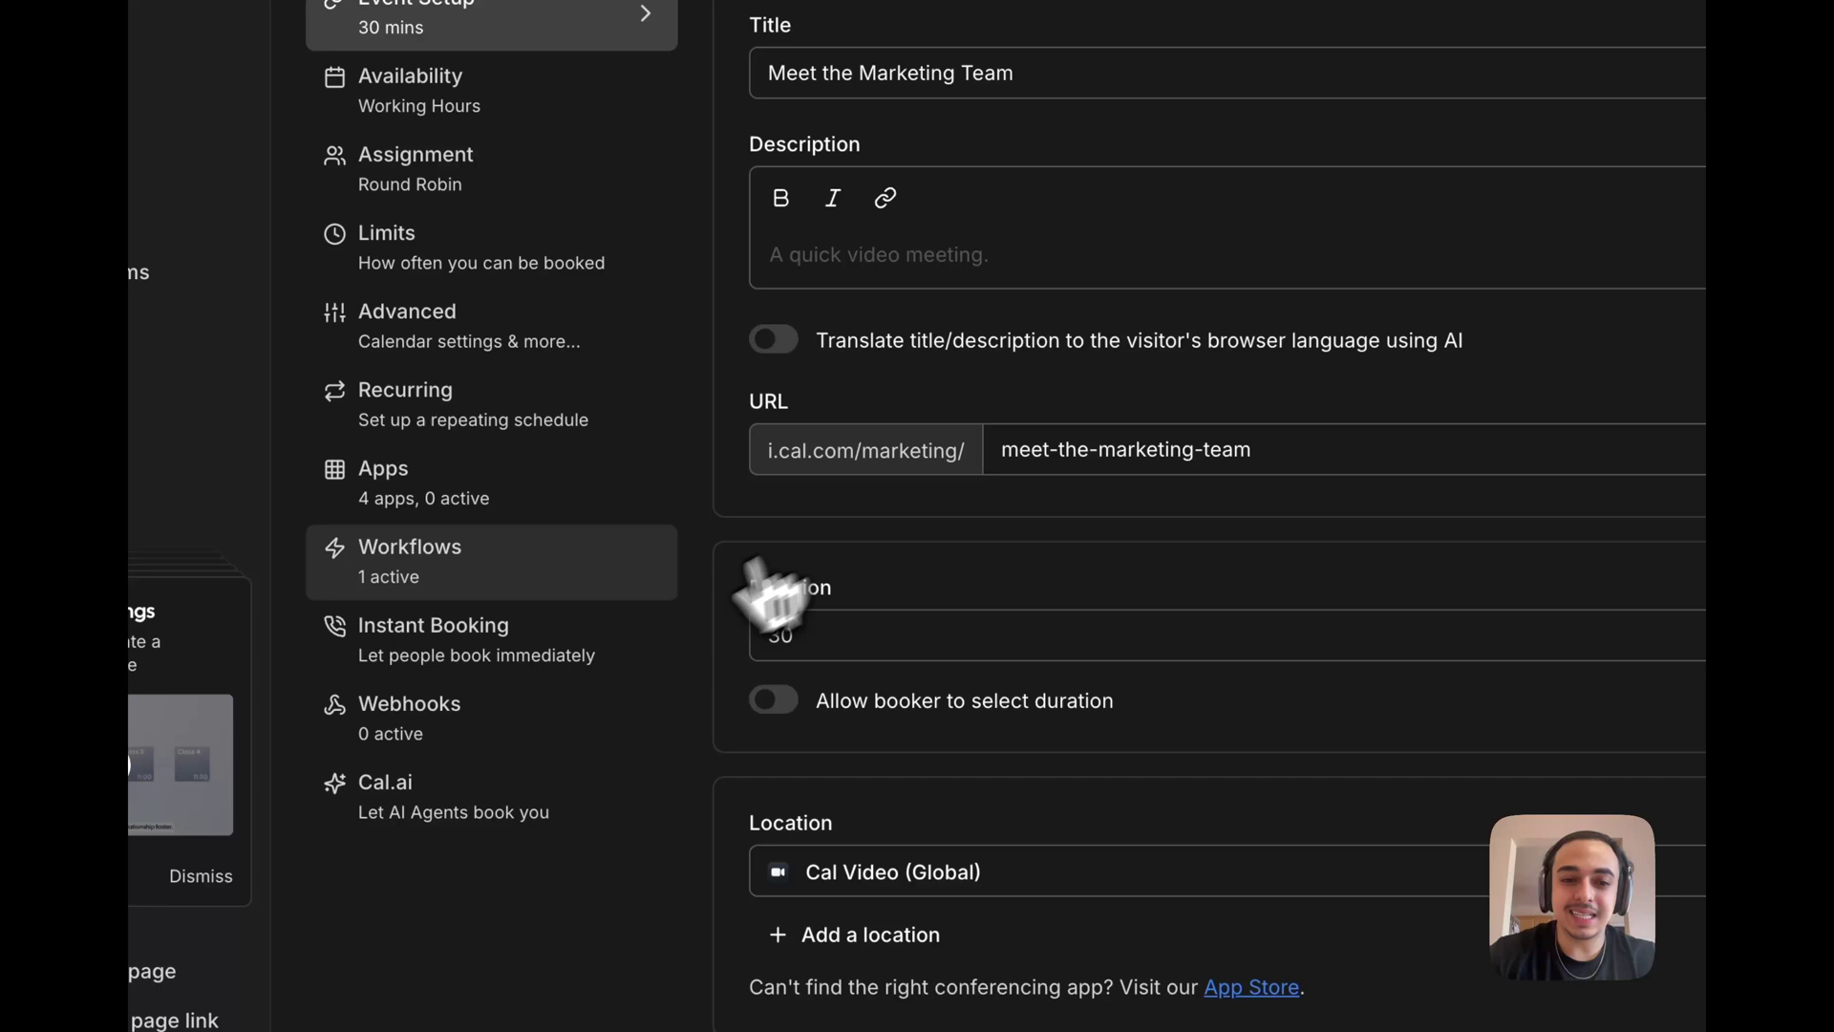
click(568, 665)
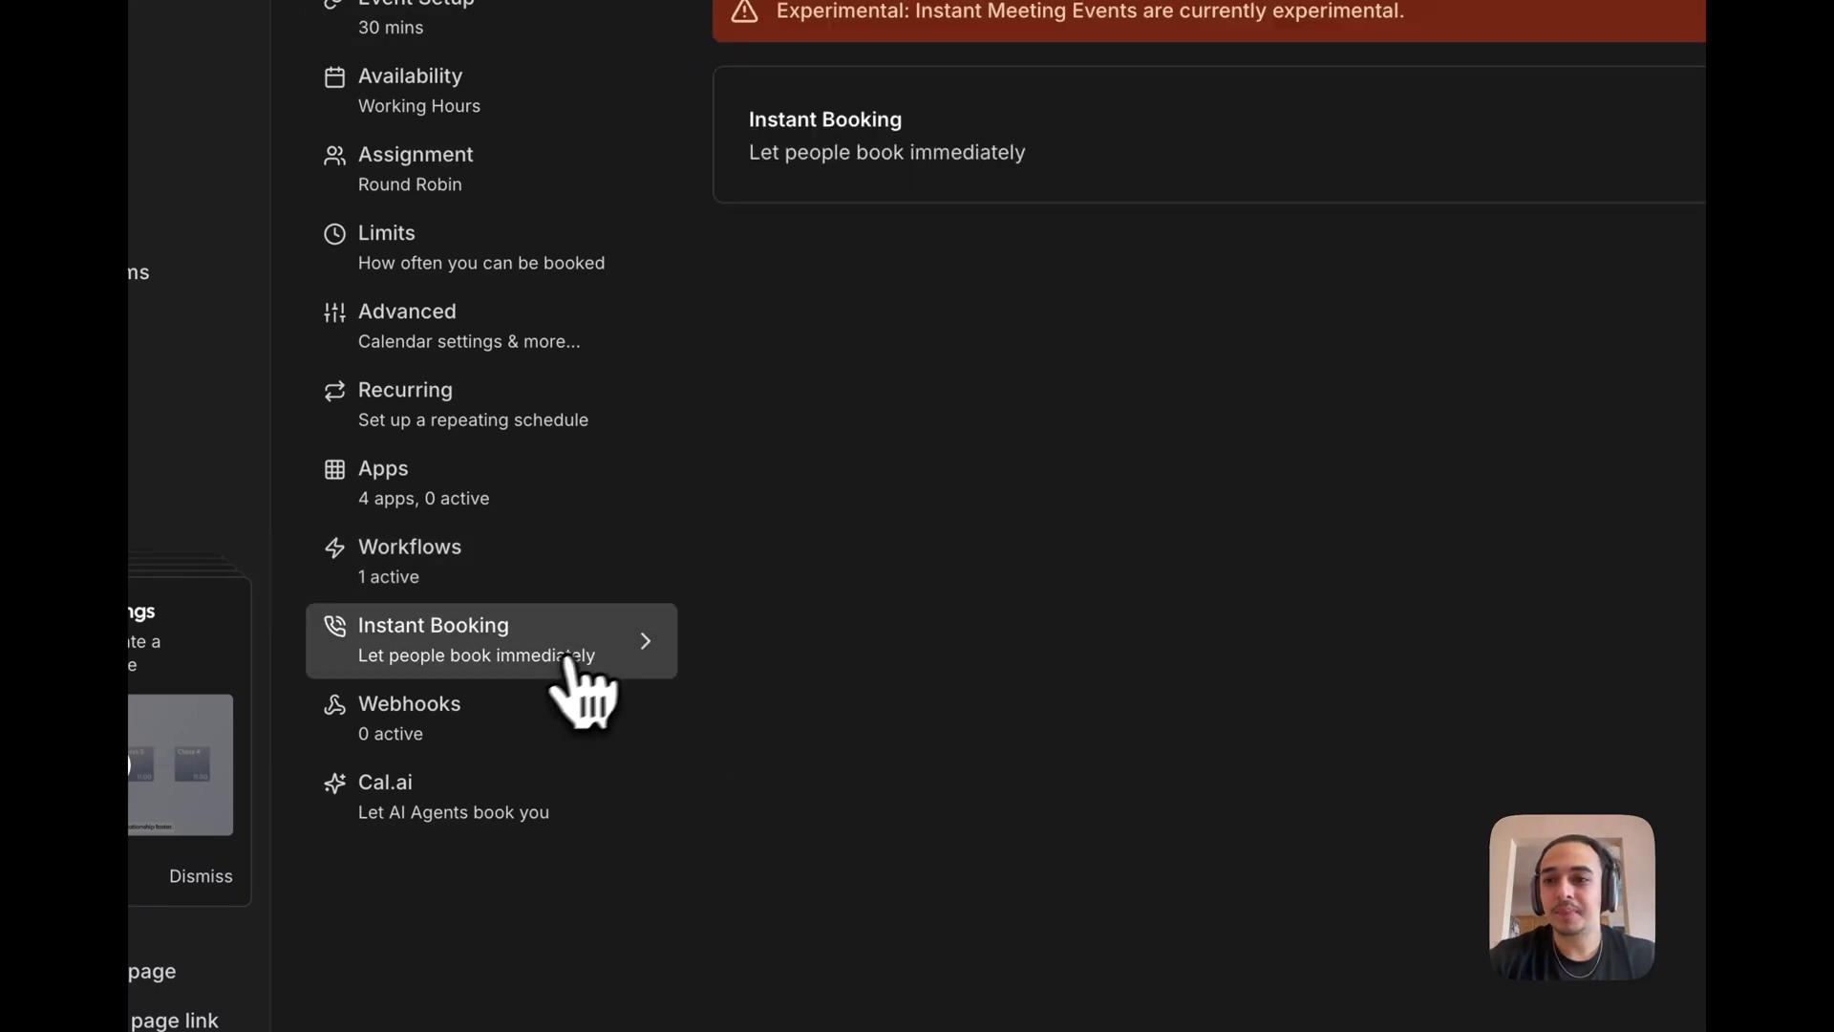
click(1536, 265)
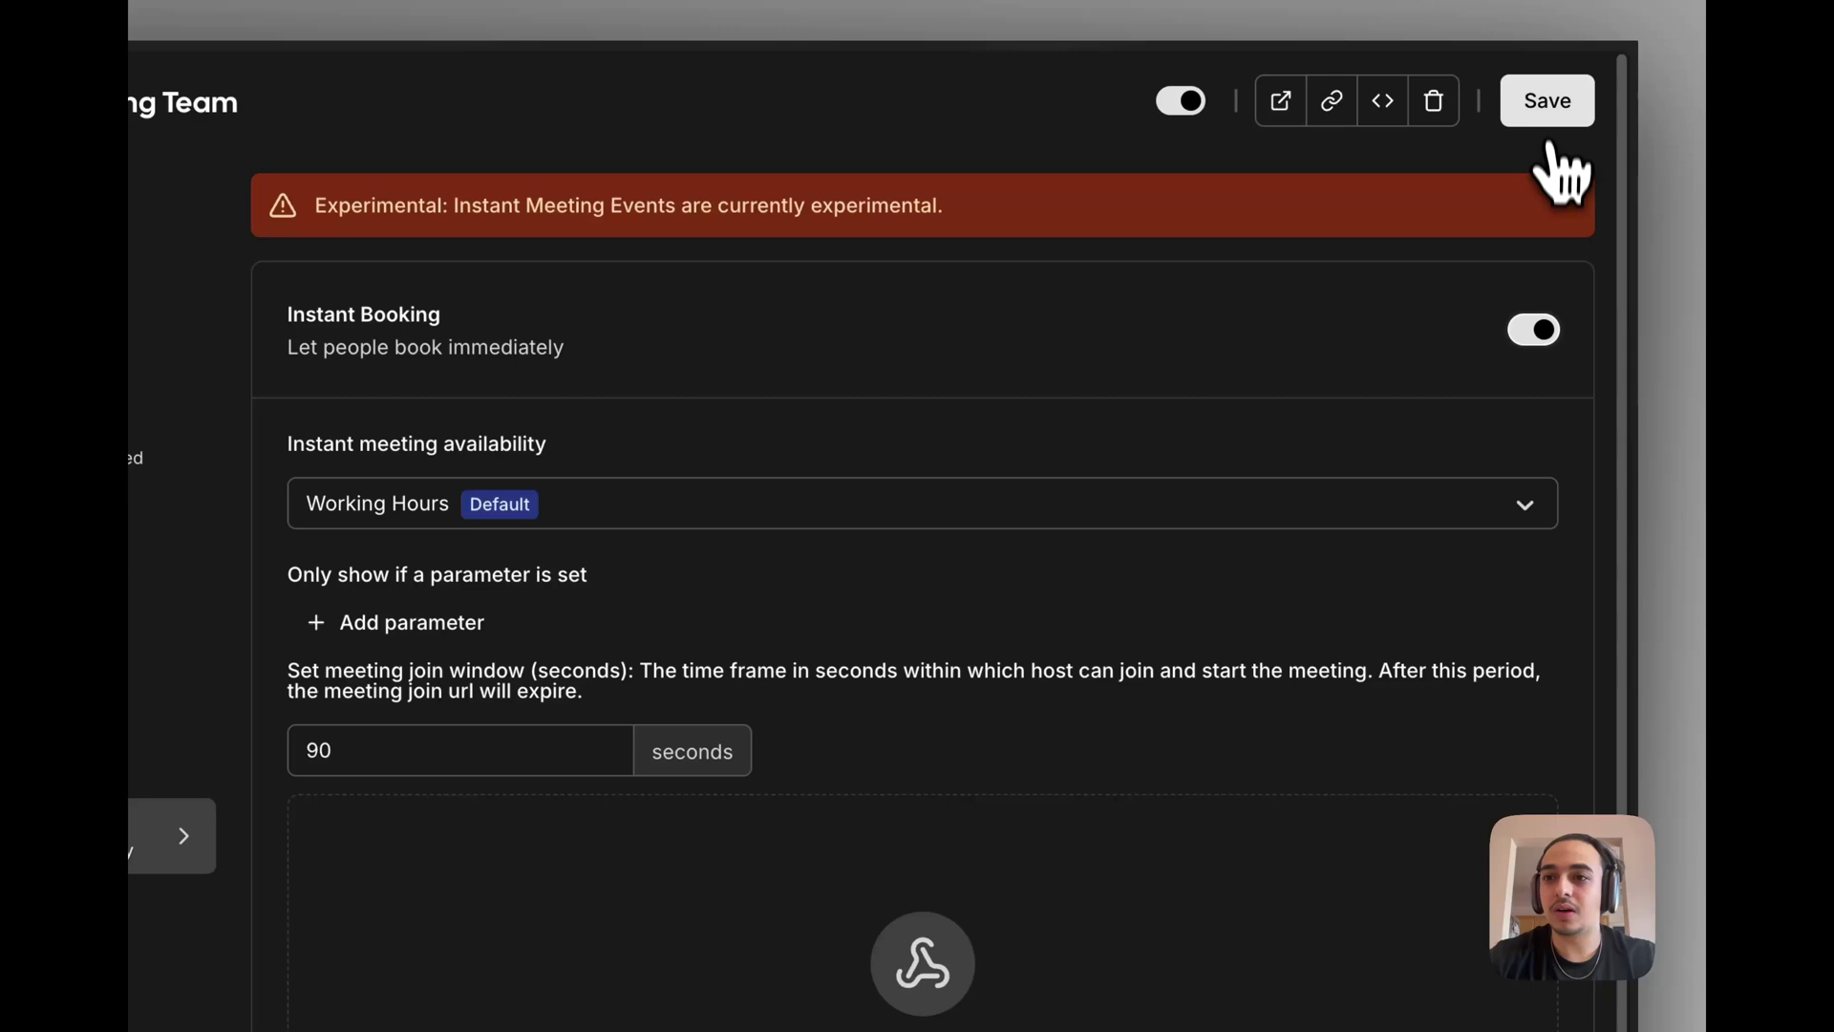
click(1548, 116)
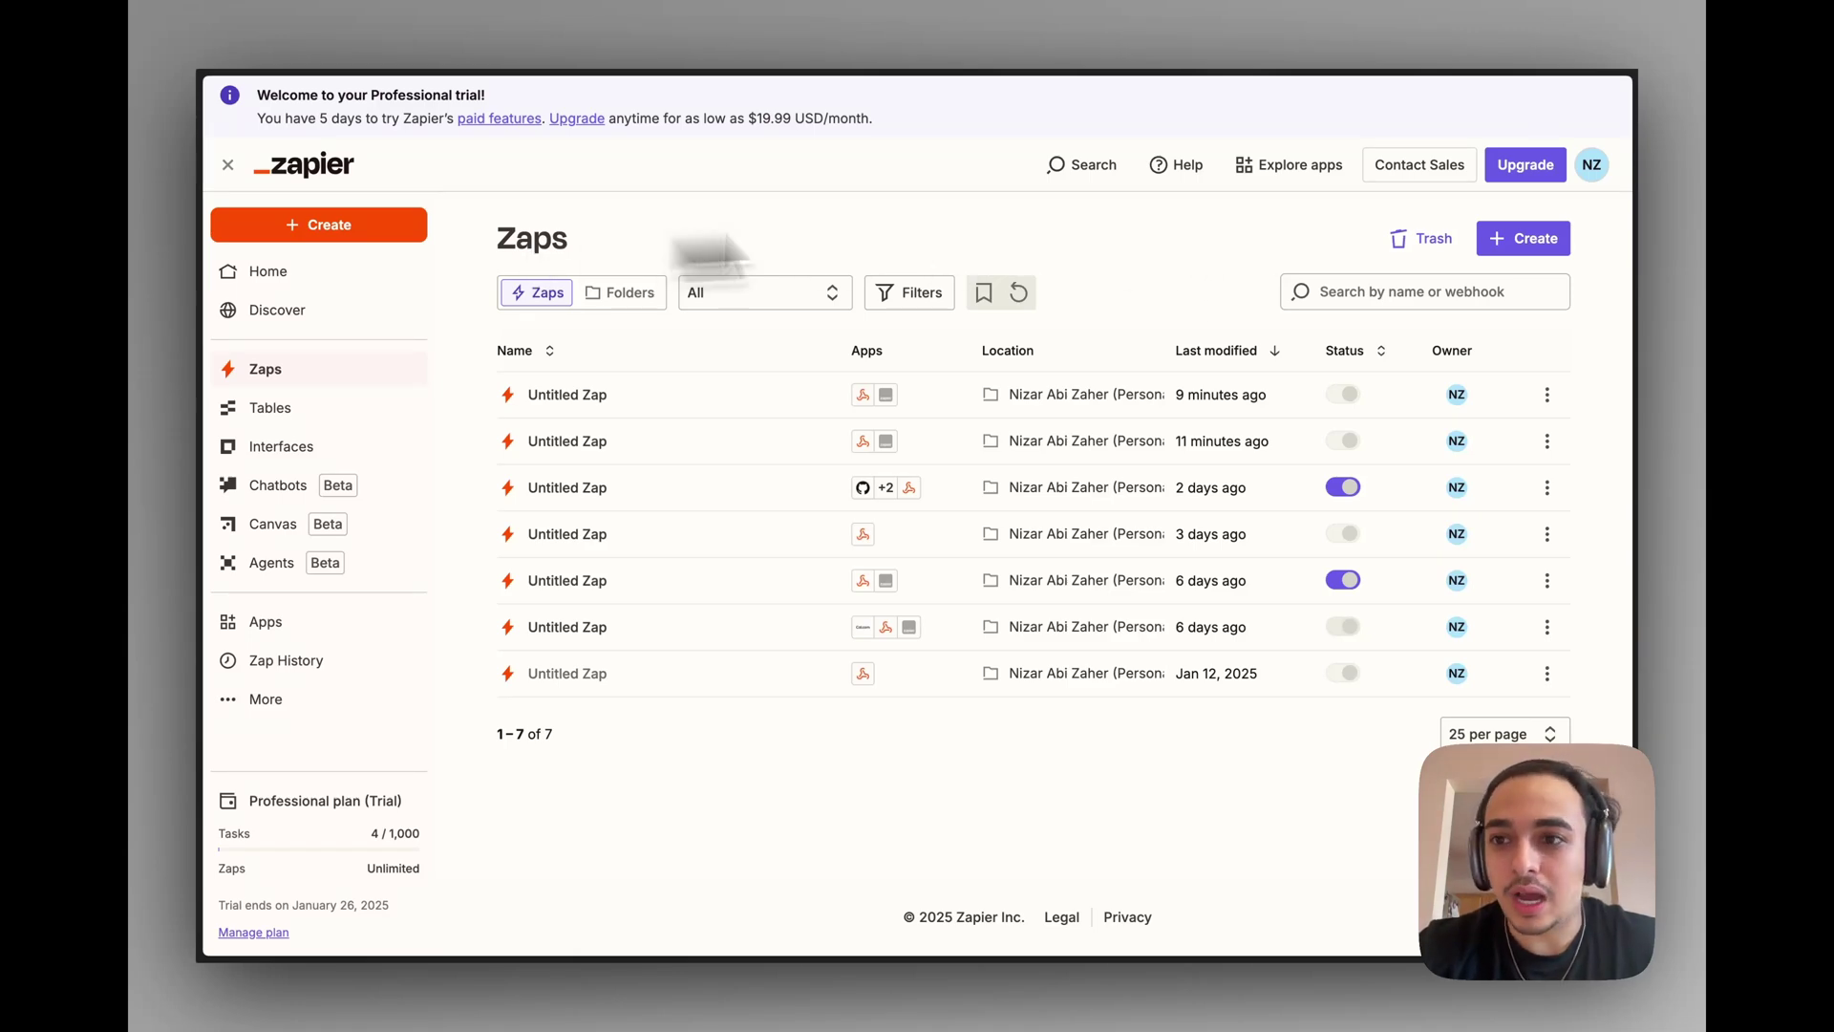
Start a new Zap in Zapier from the Zaps dashboard
click(1521, 240)
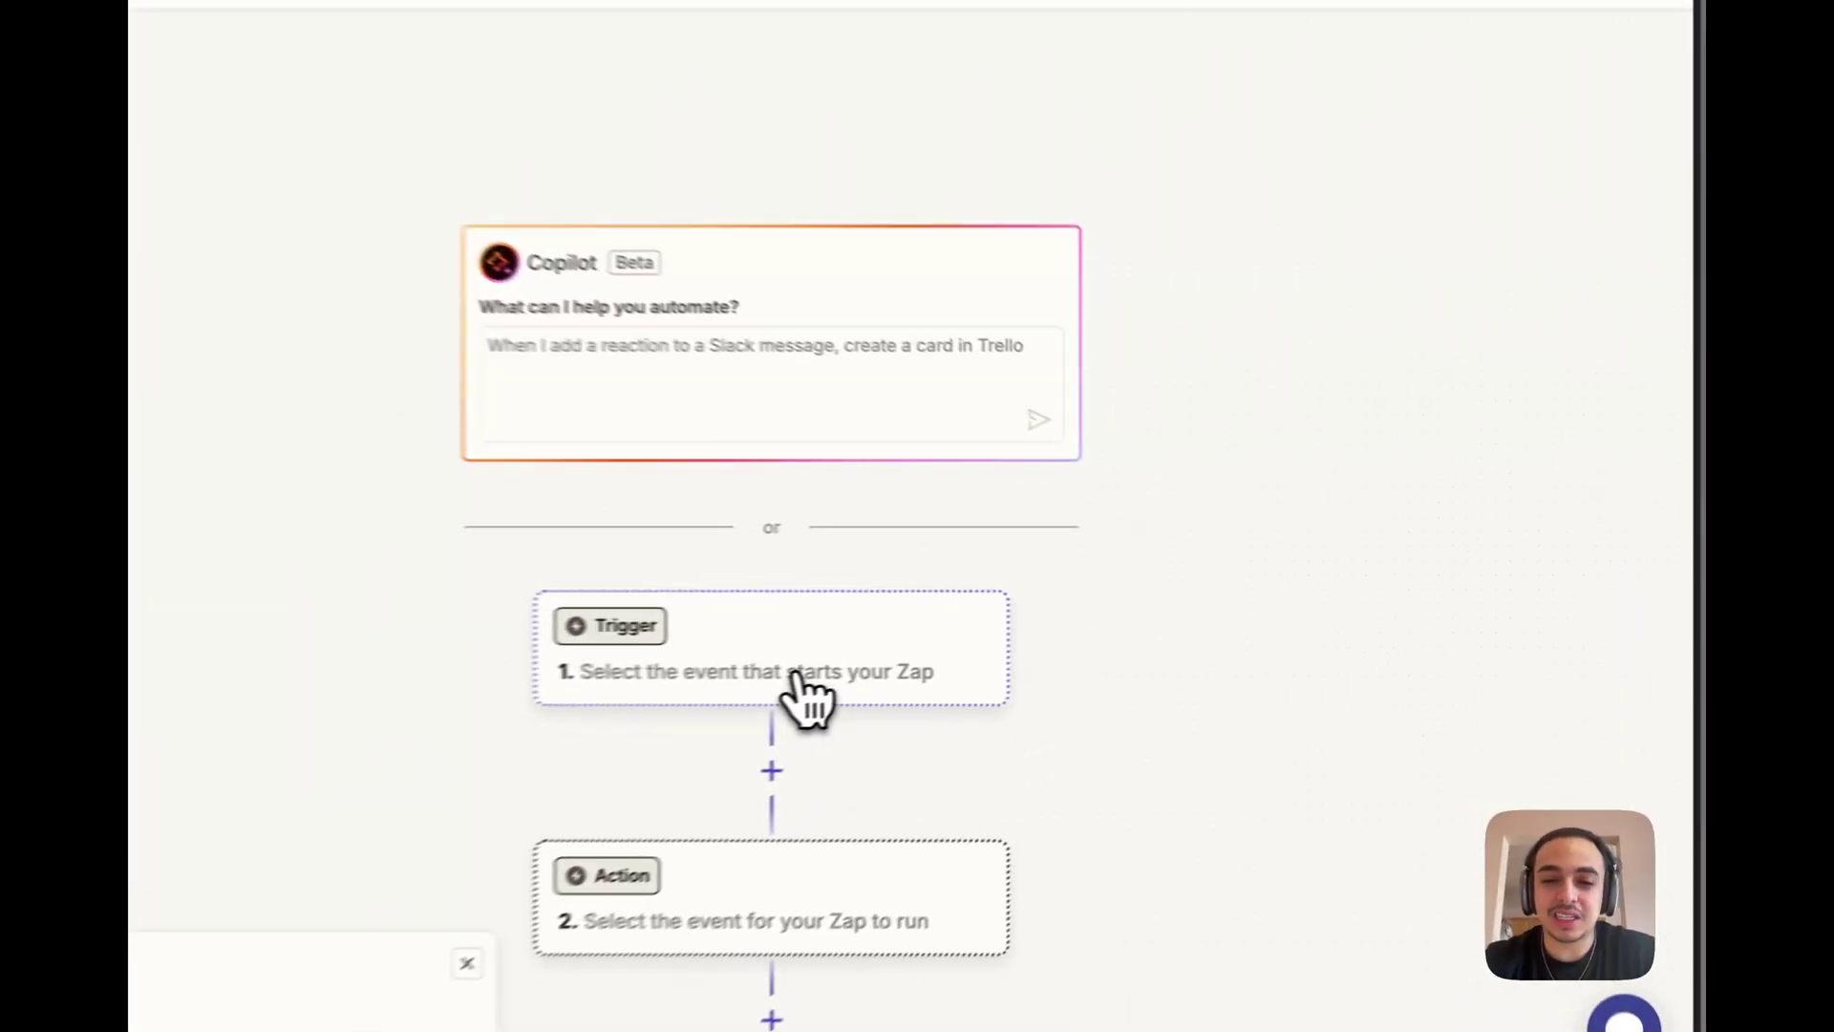
Set the Zap trigger to Webhooks by Zapier with the Catch Hook event
click(980, 630)
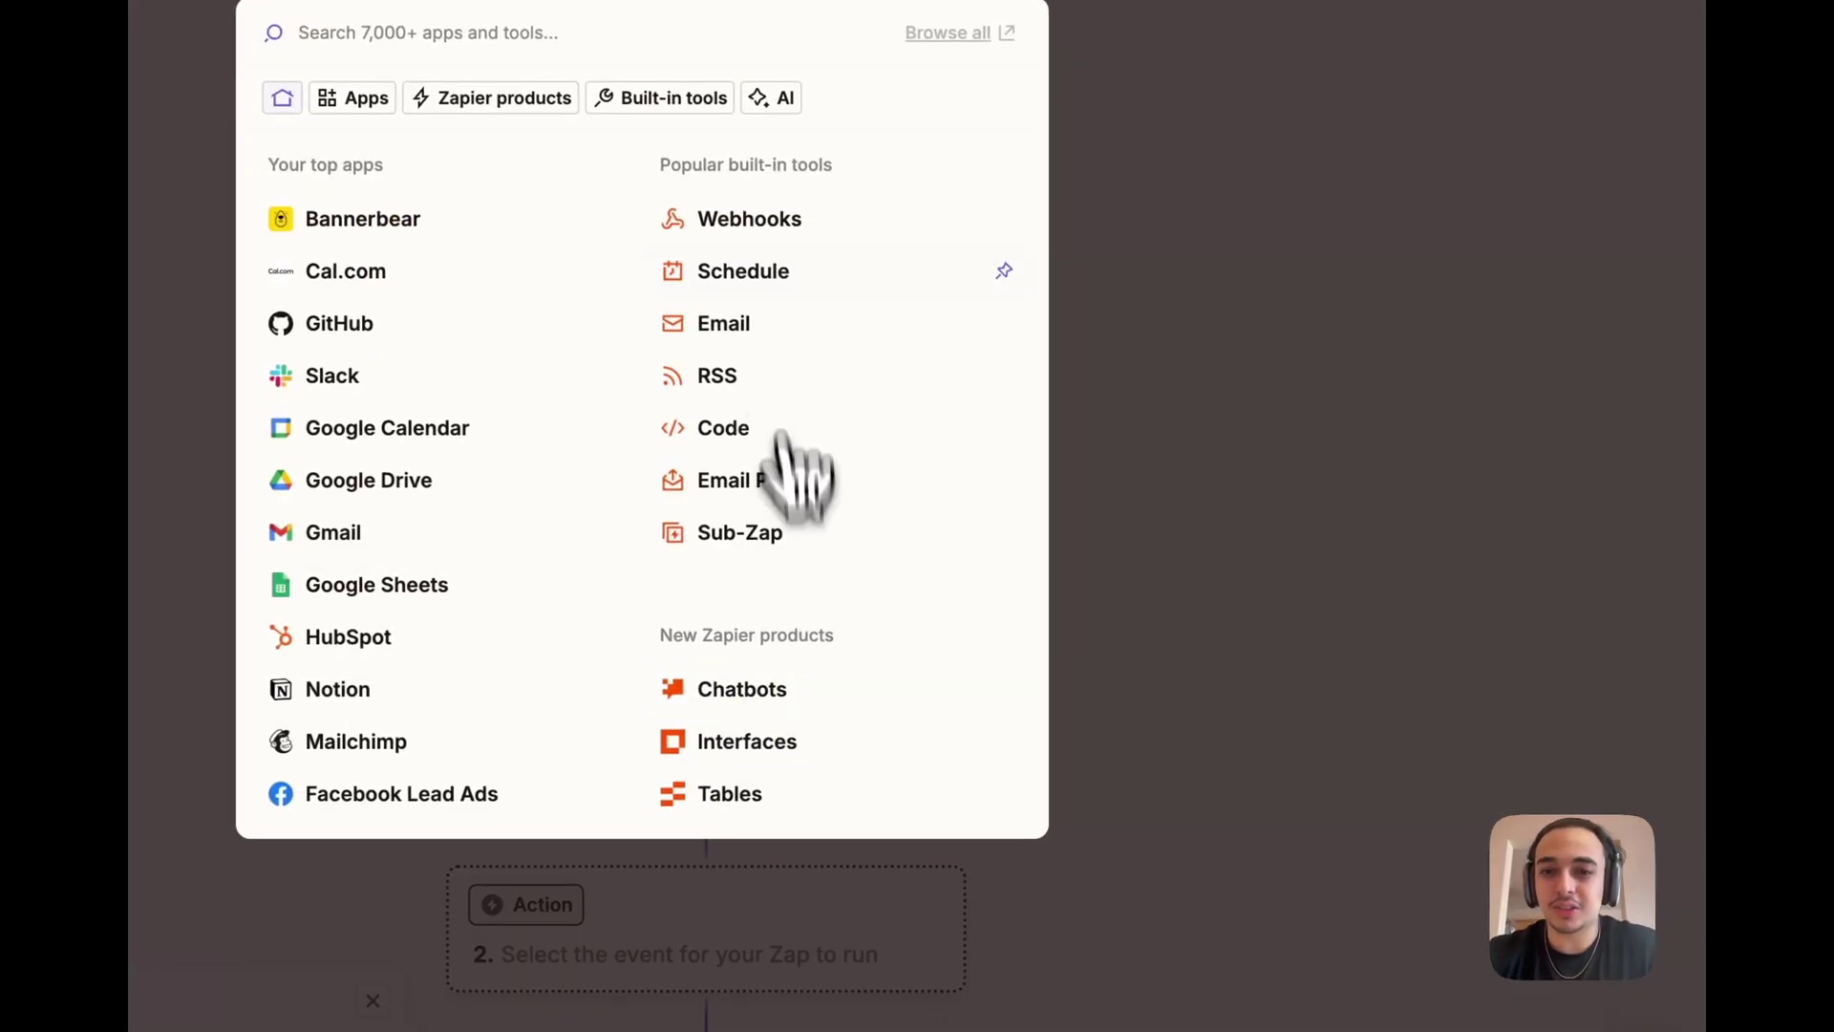
click(752, 237)
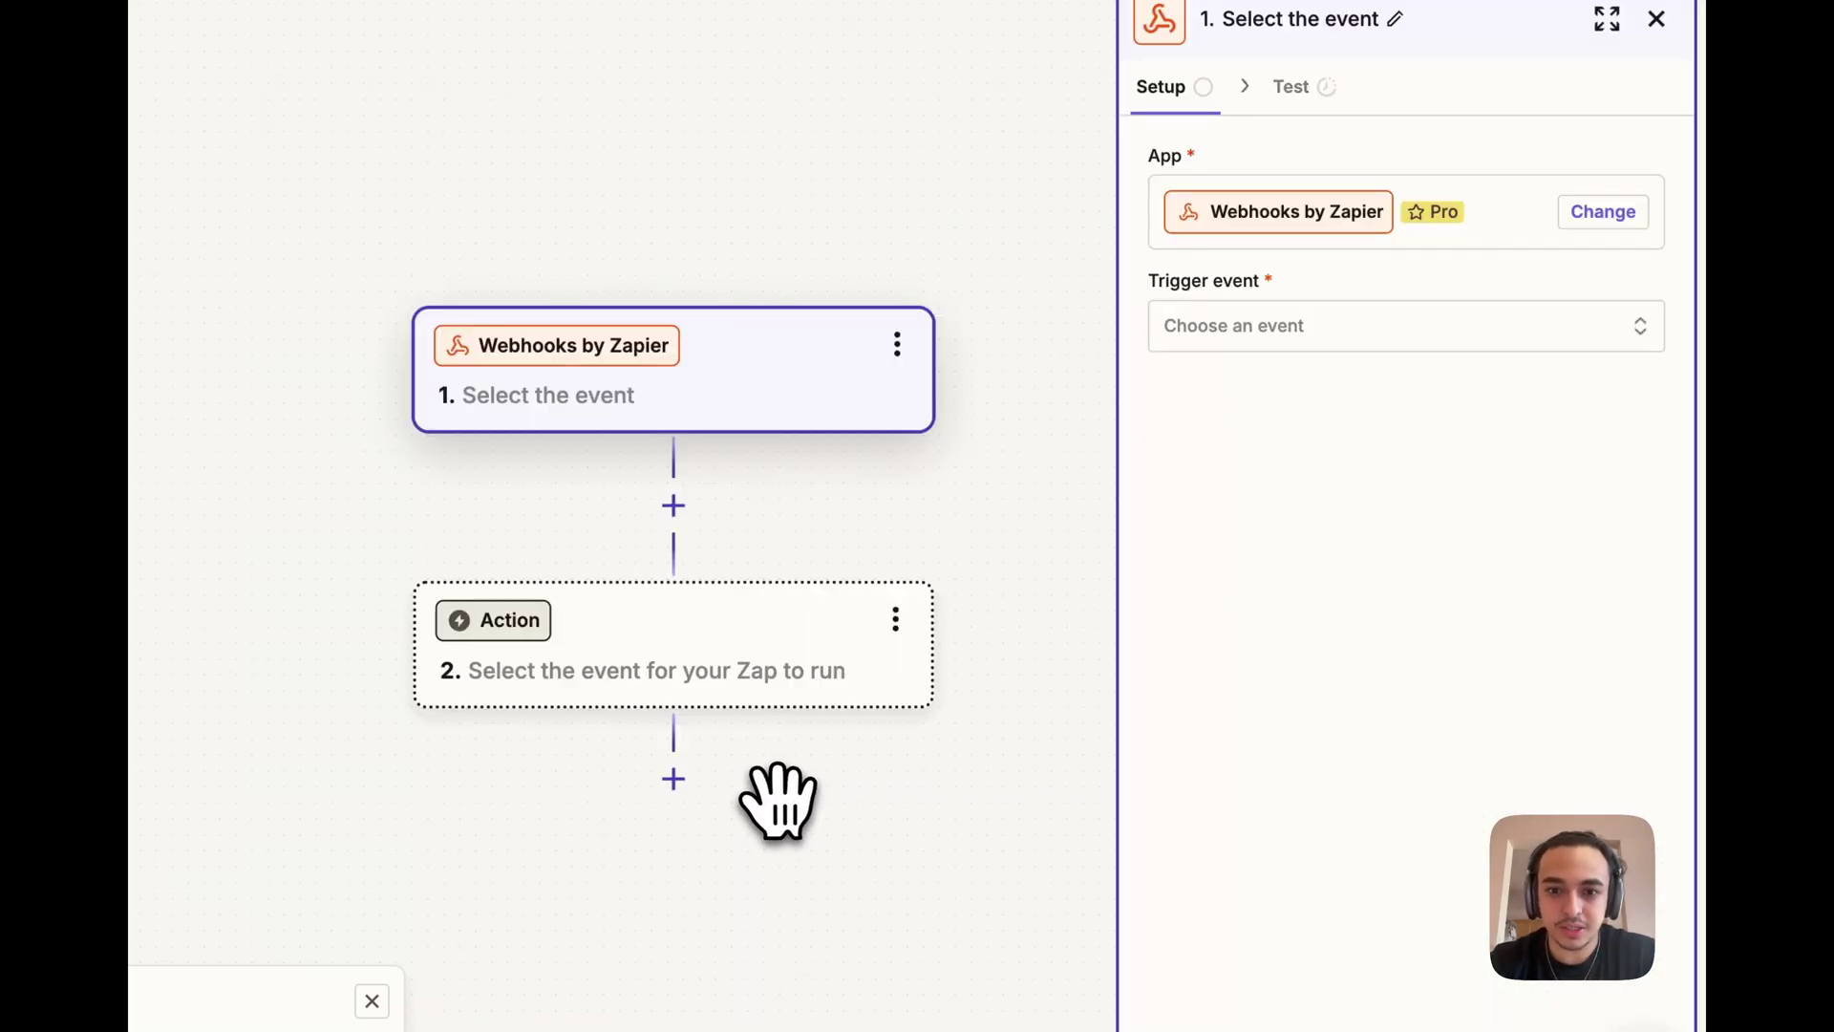
click(1311, 349)
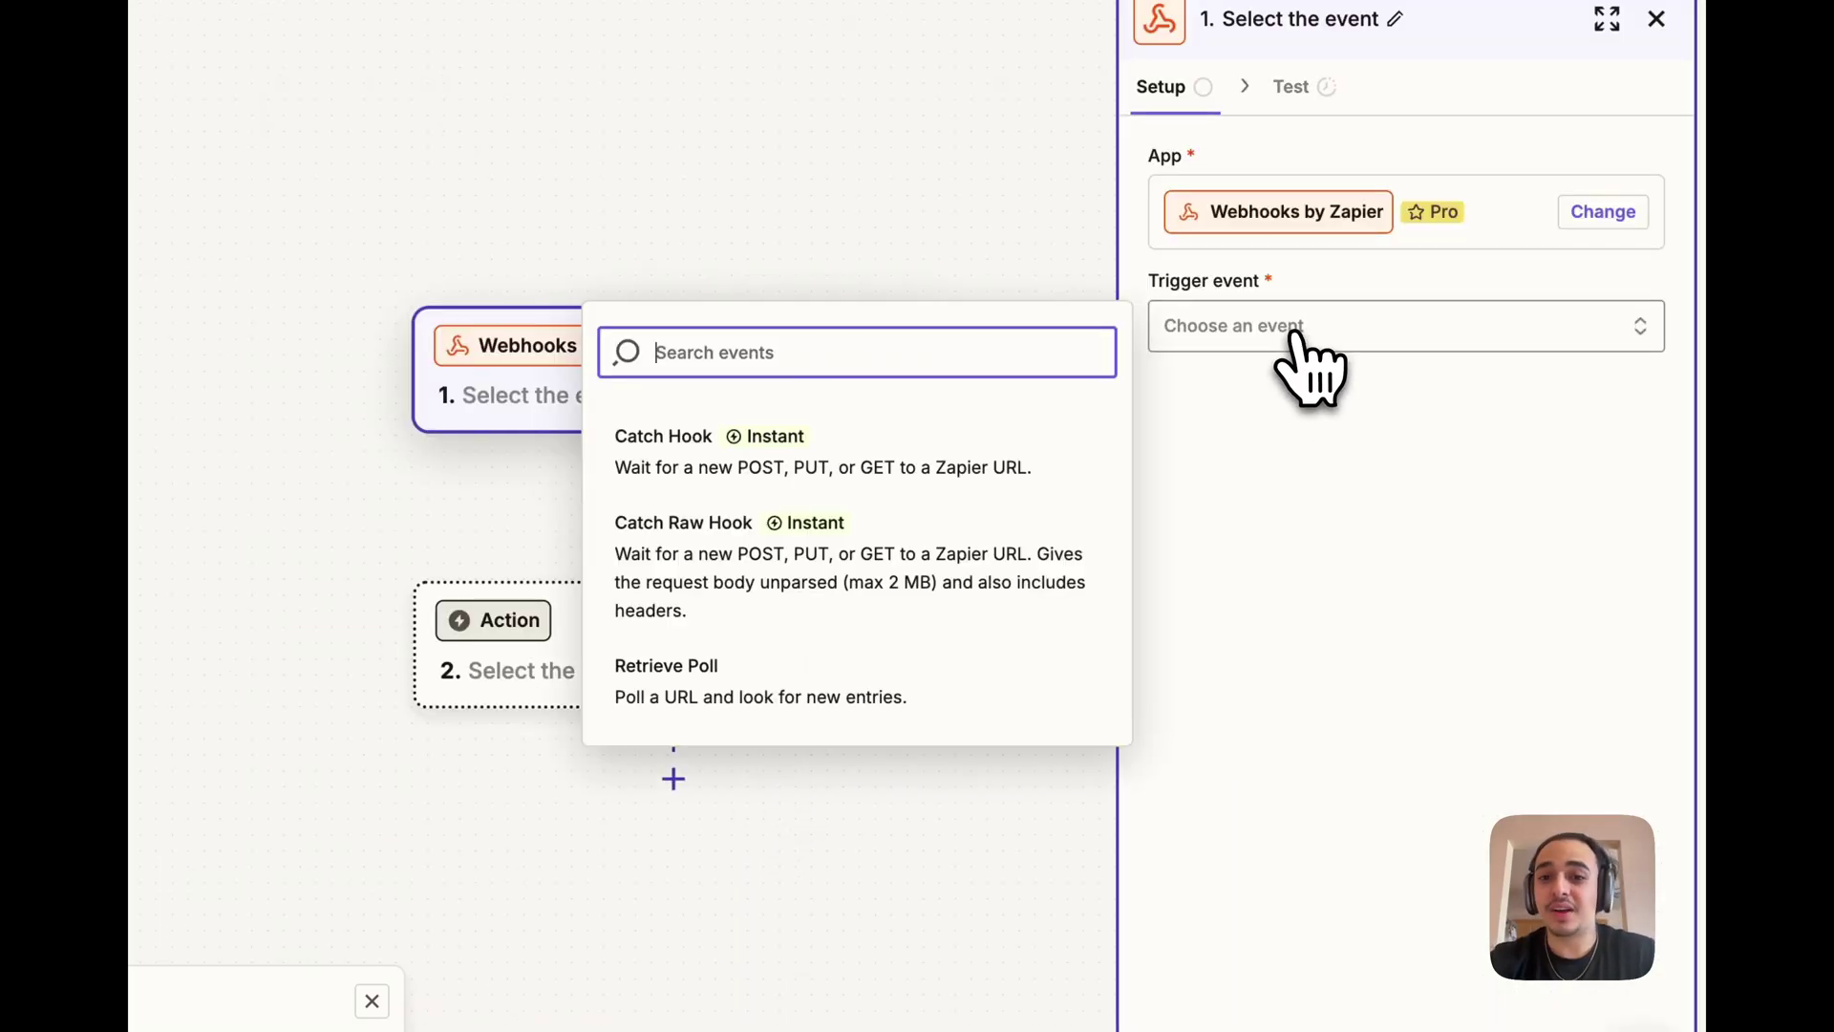
click(889, 454)
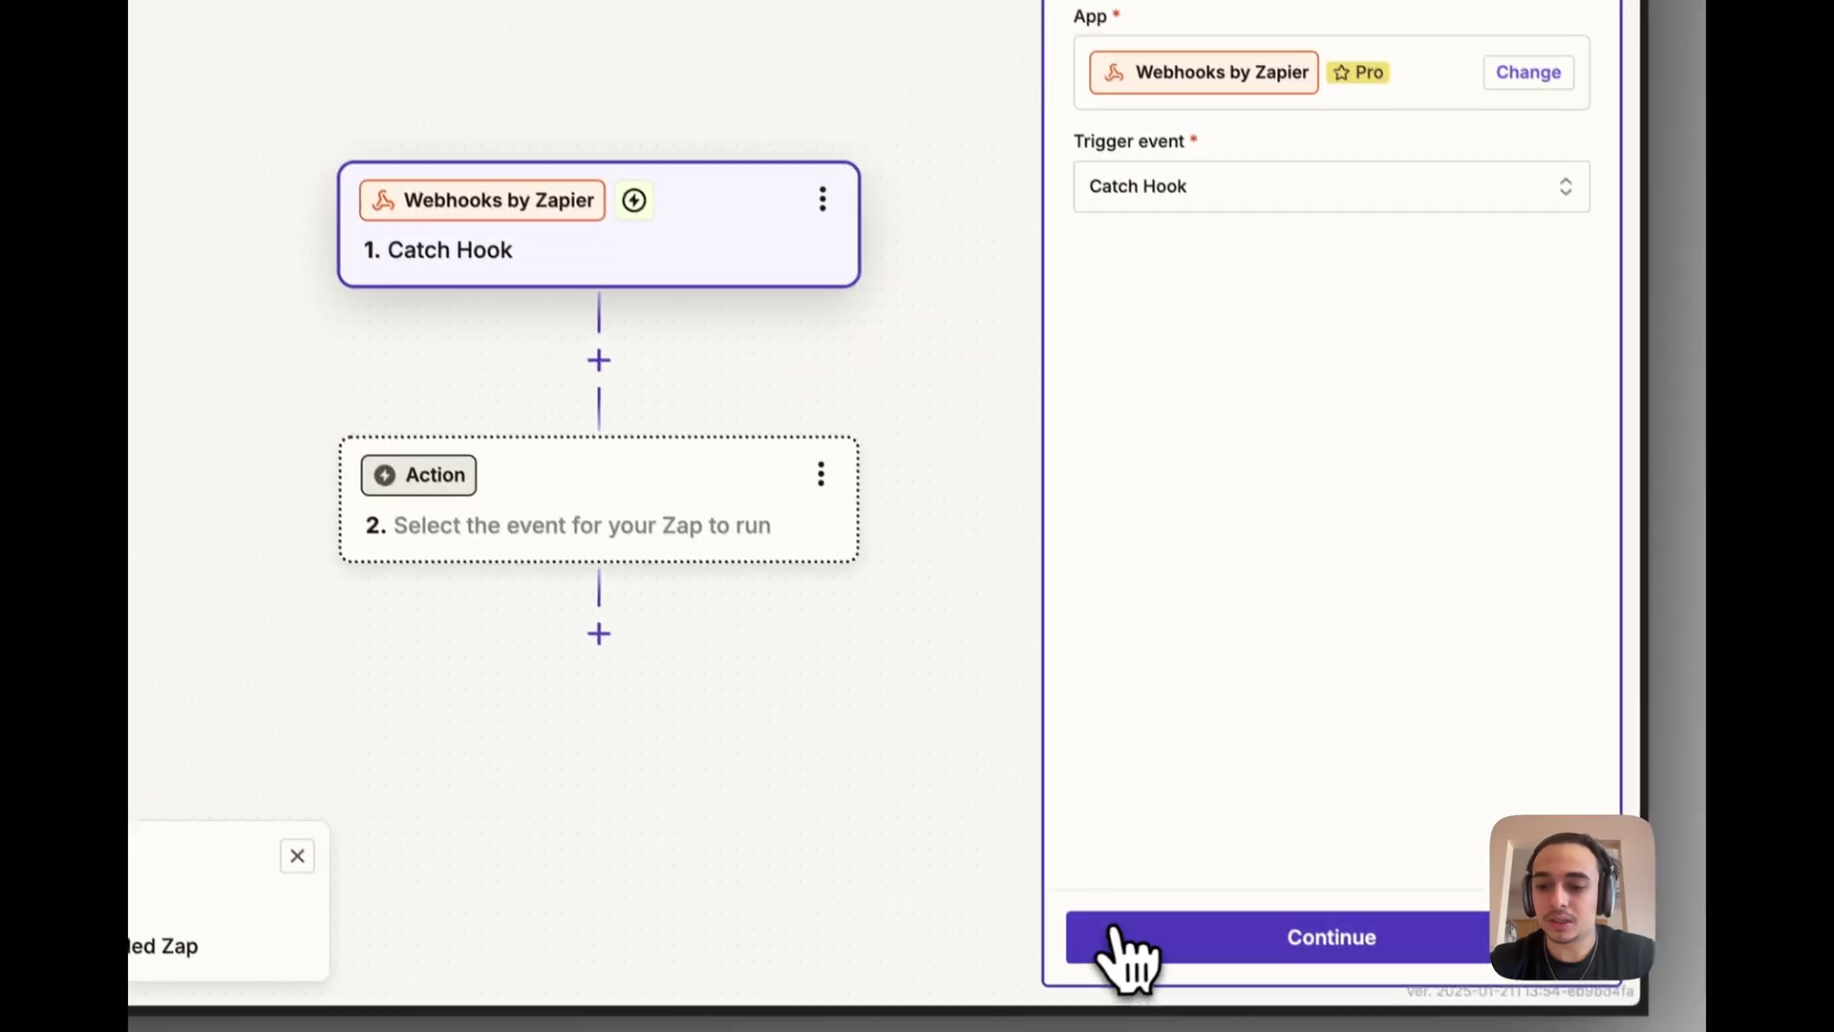
Copy the Catch Hook webhook URL and return to the Cal.com tab
click(1137, 938)
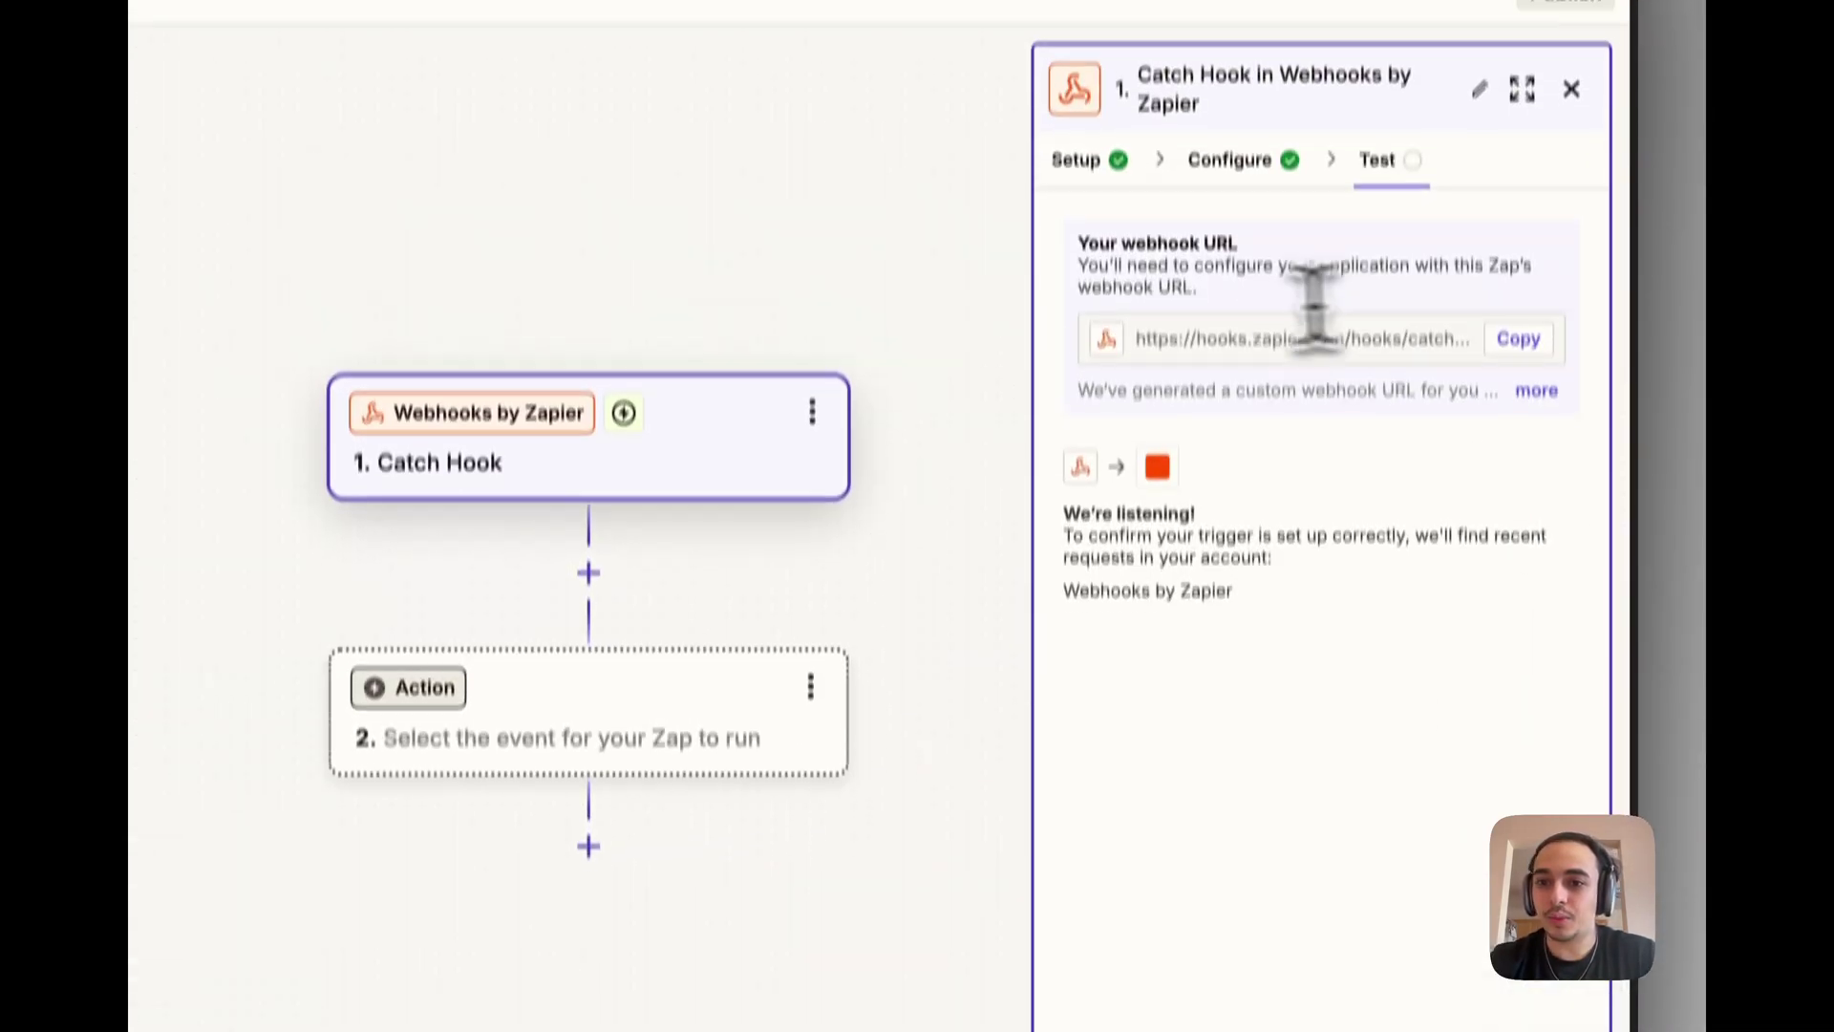
drag(1089, 323, 1241, 360)
click(1289, 400)
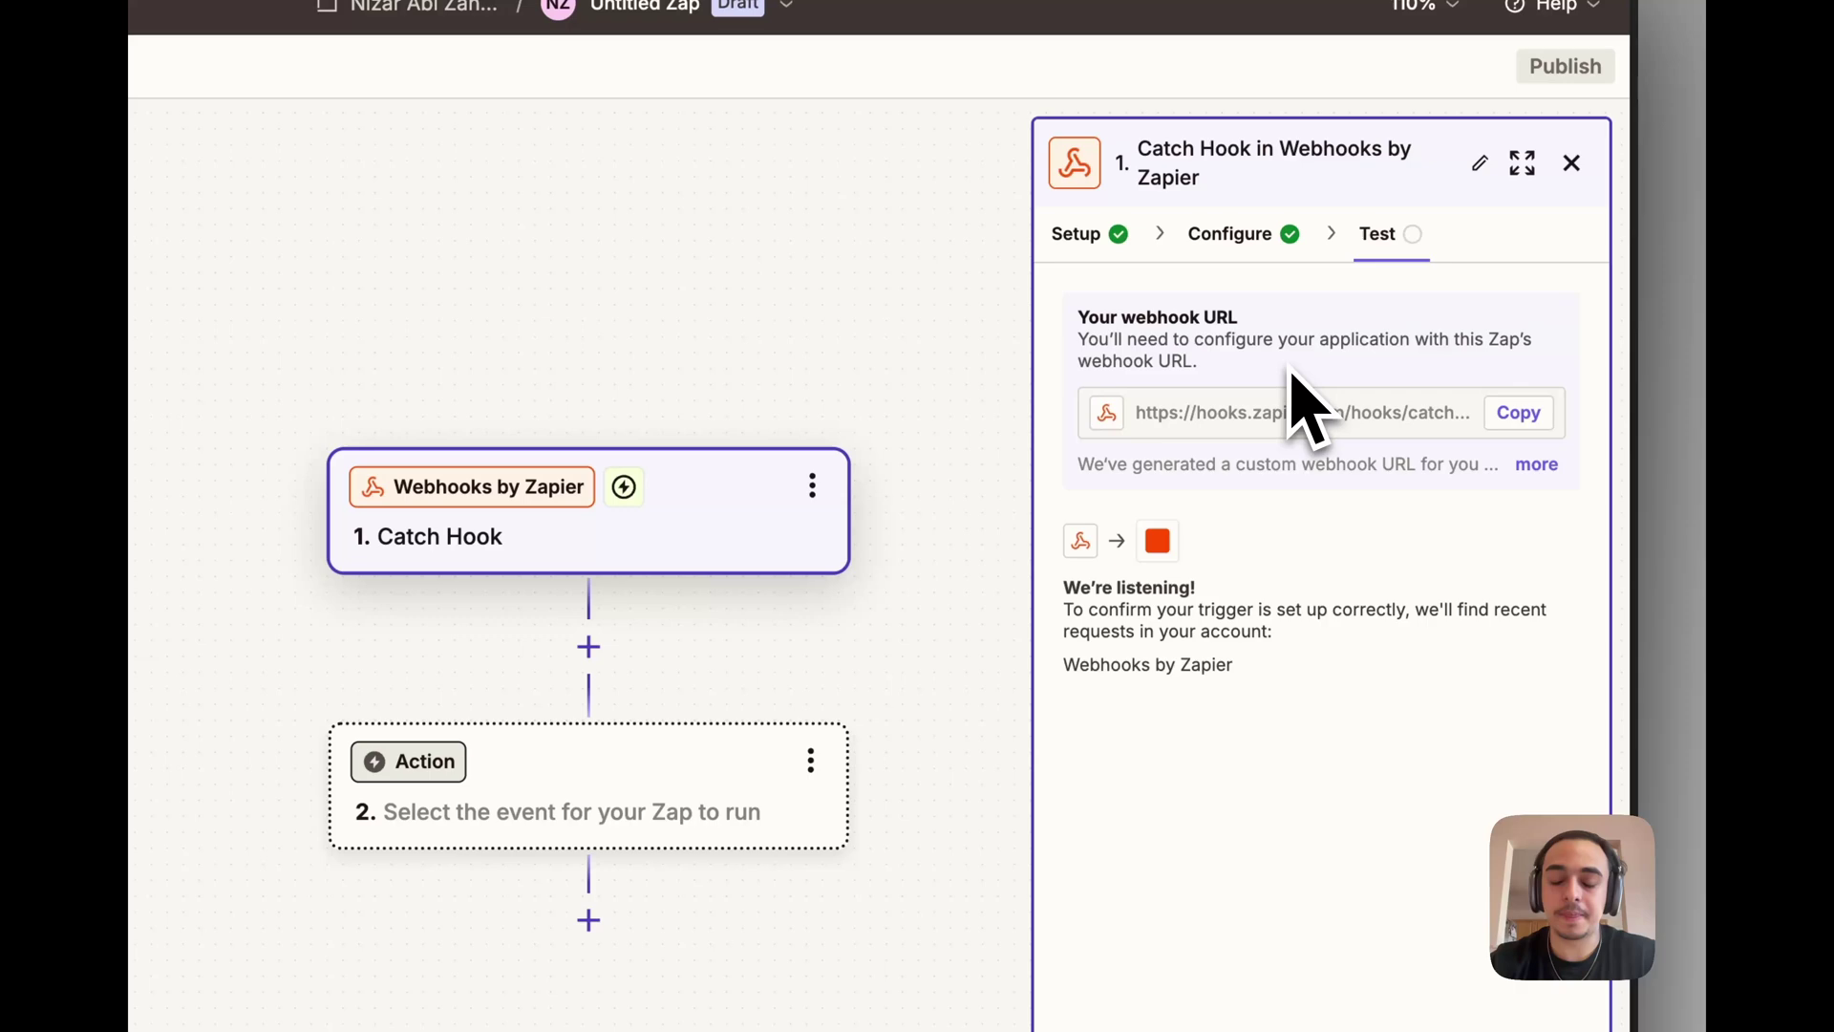
click(1518, 412)
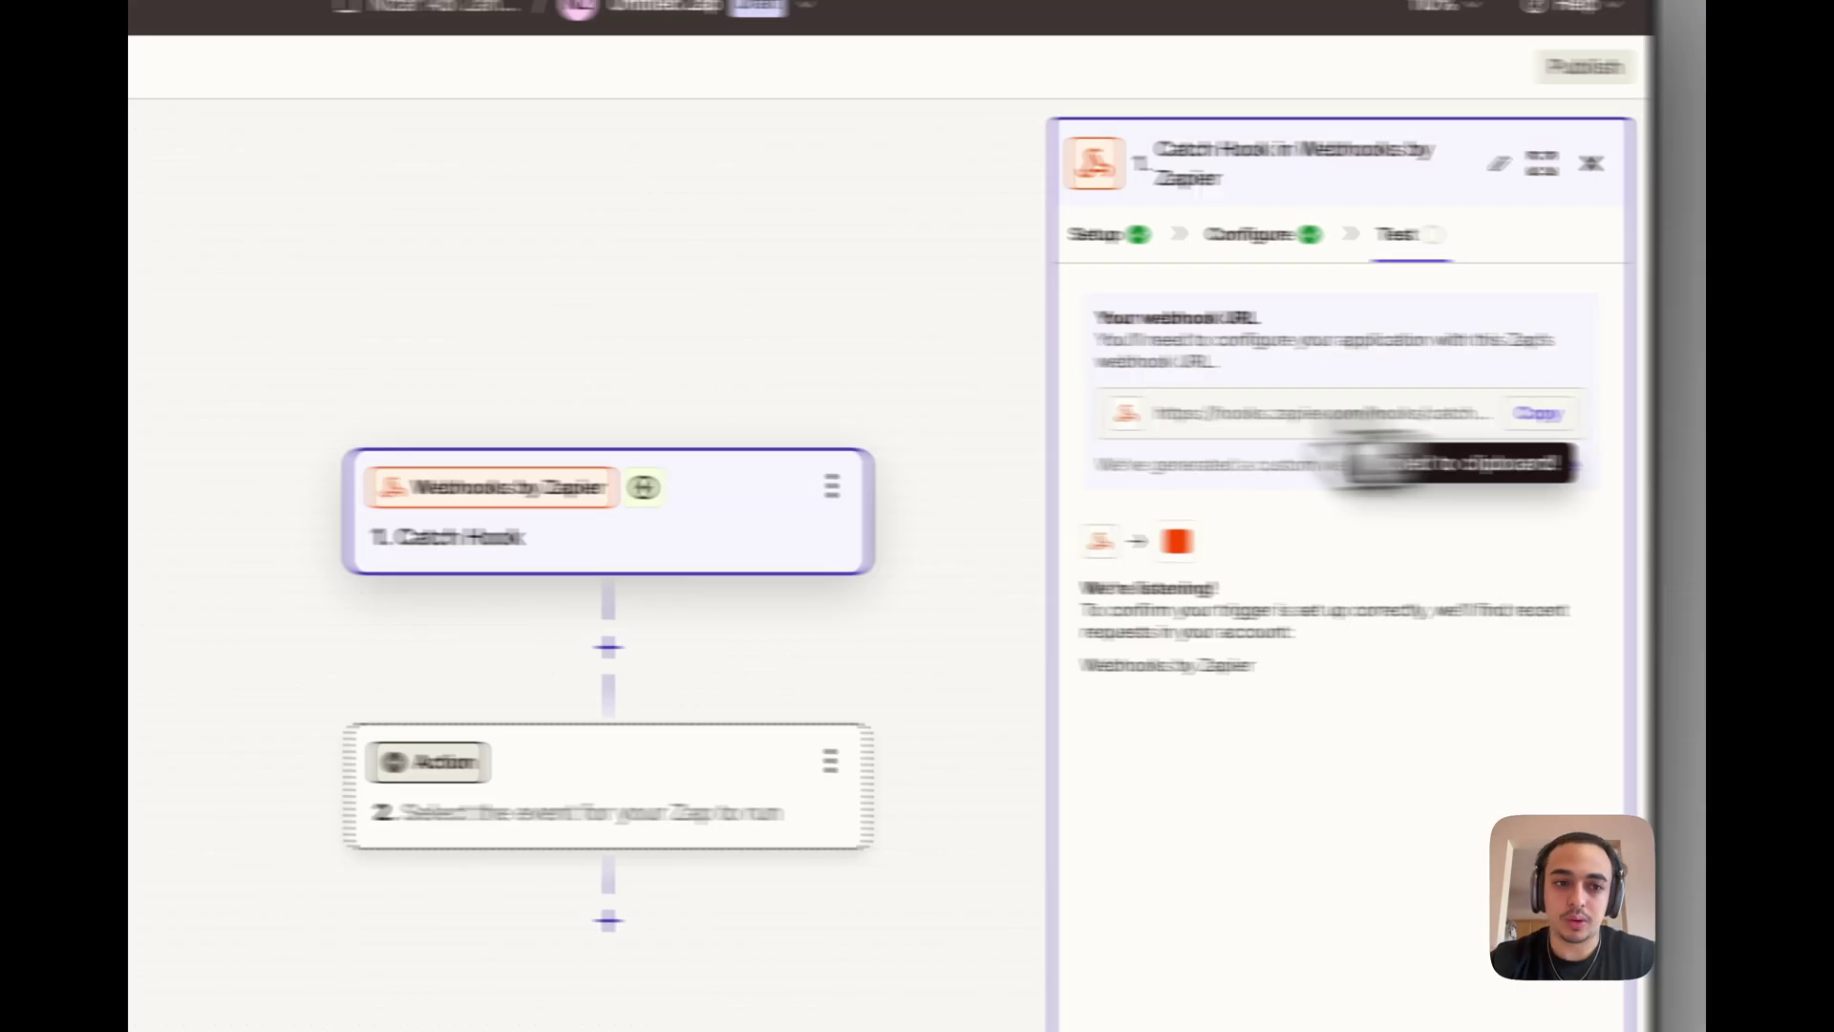
click(380, 315)
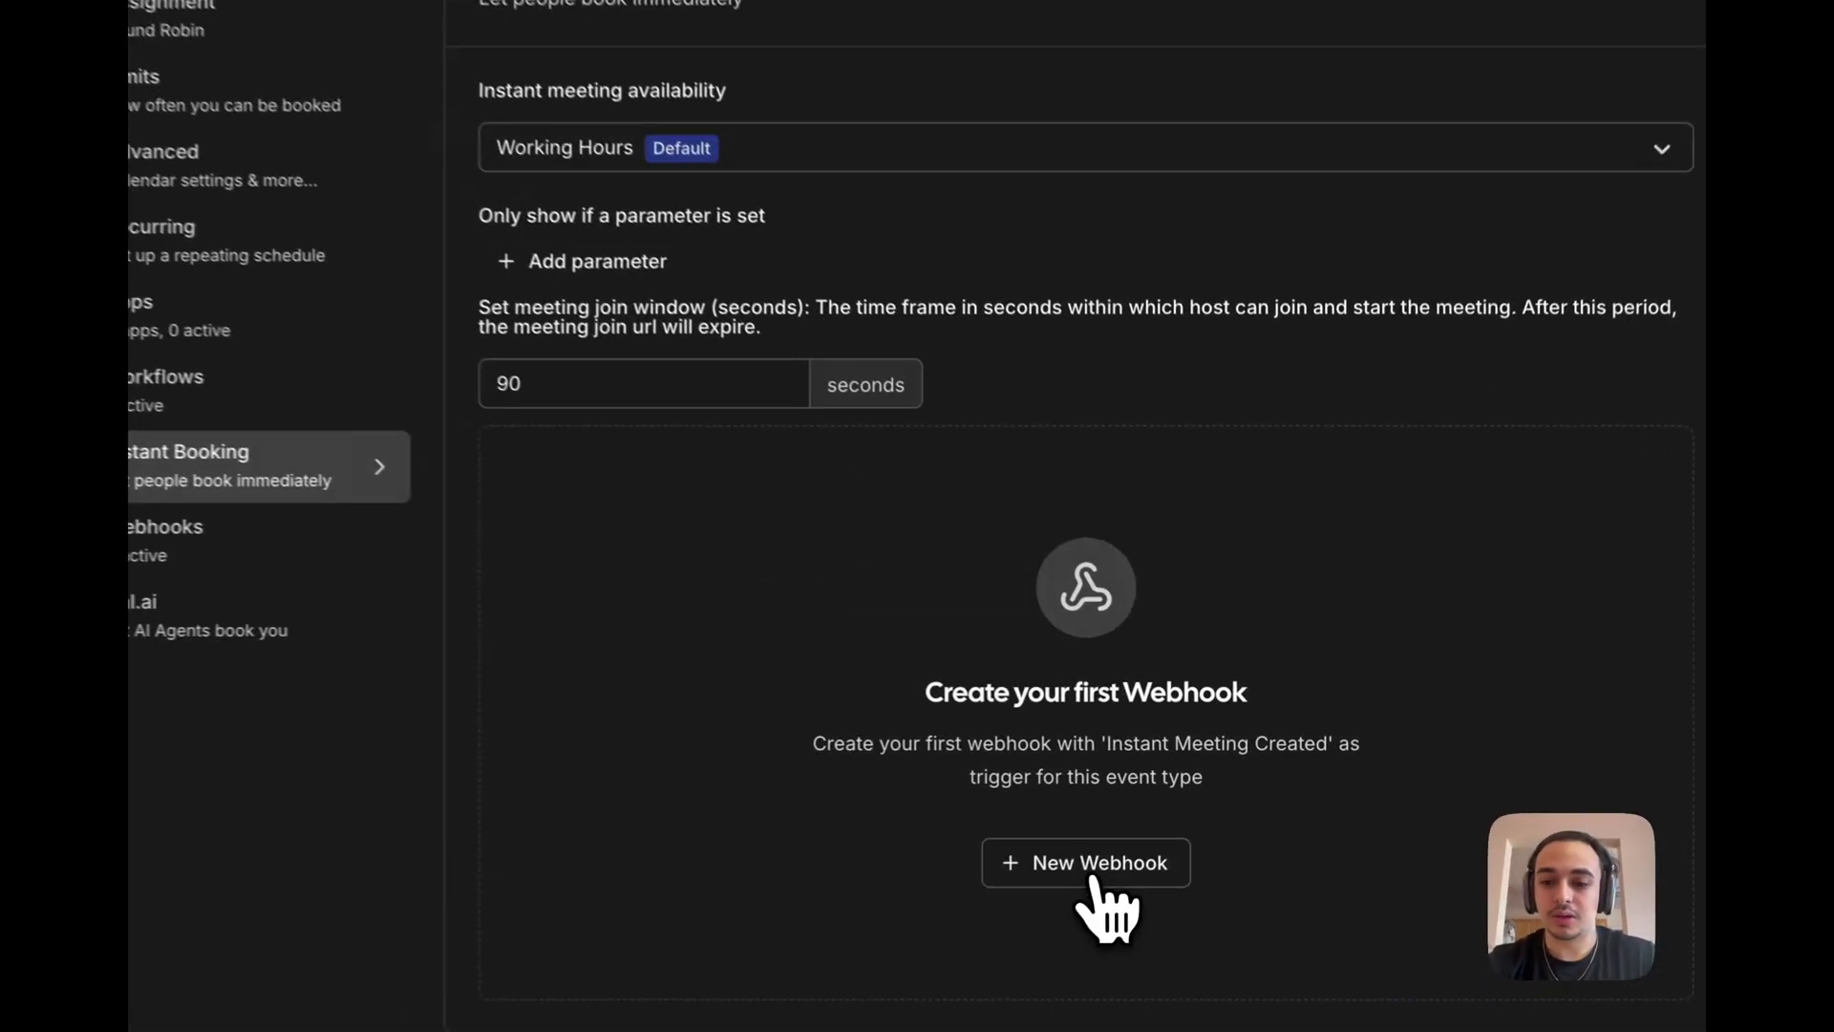
Create a new webhook with the pasted Zapier URL as subscriber, after a successful ping test
click(1164, 824)
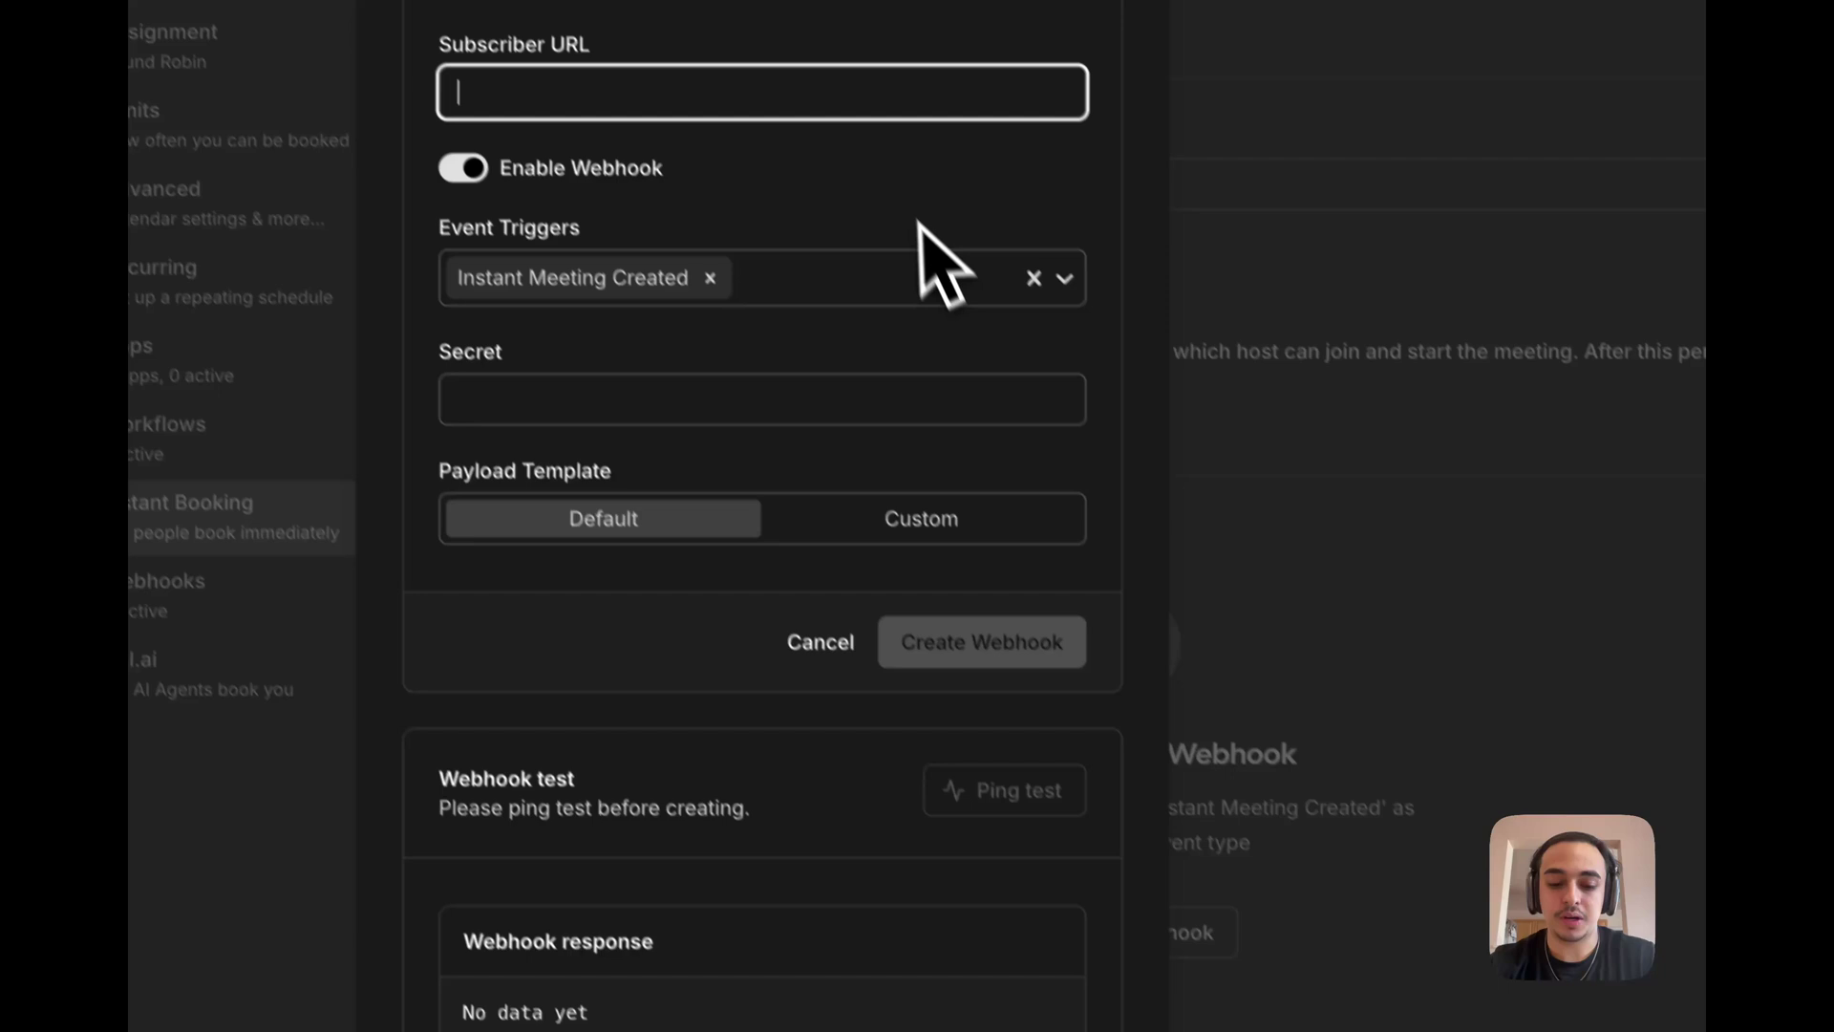
key(ctrl+v)
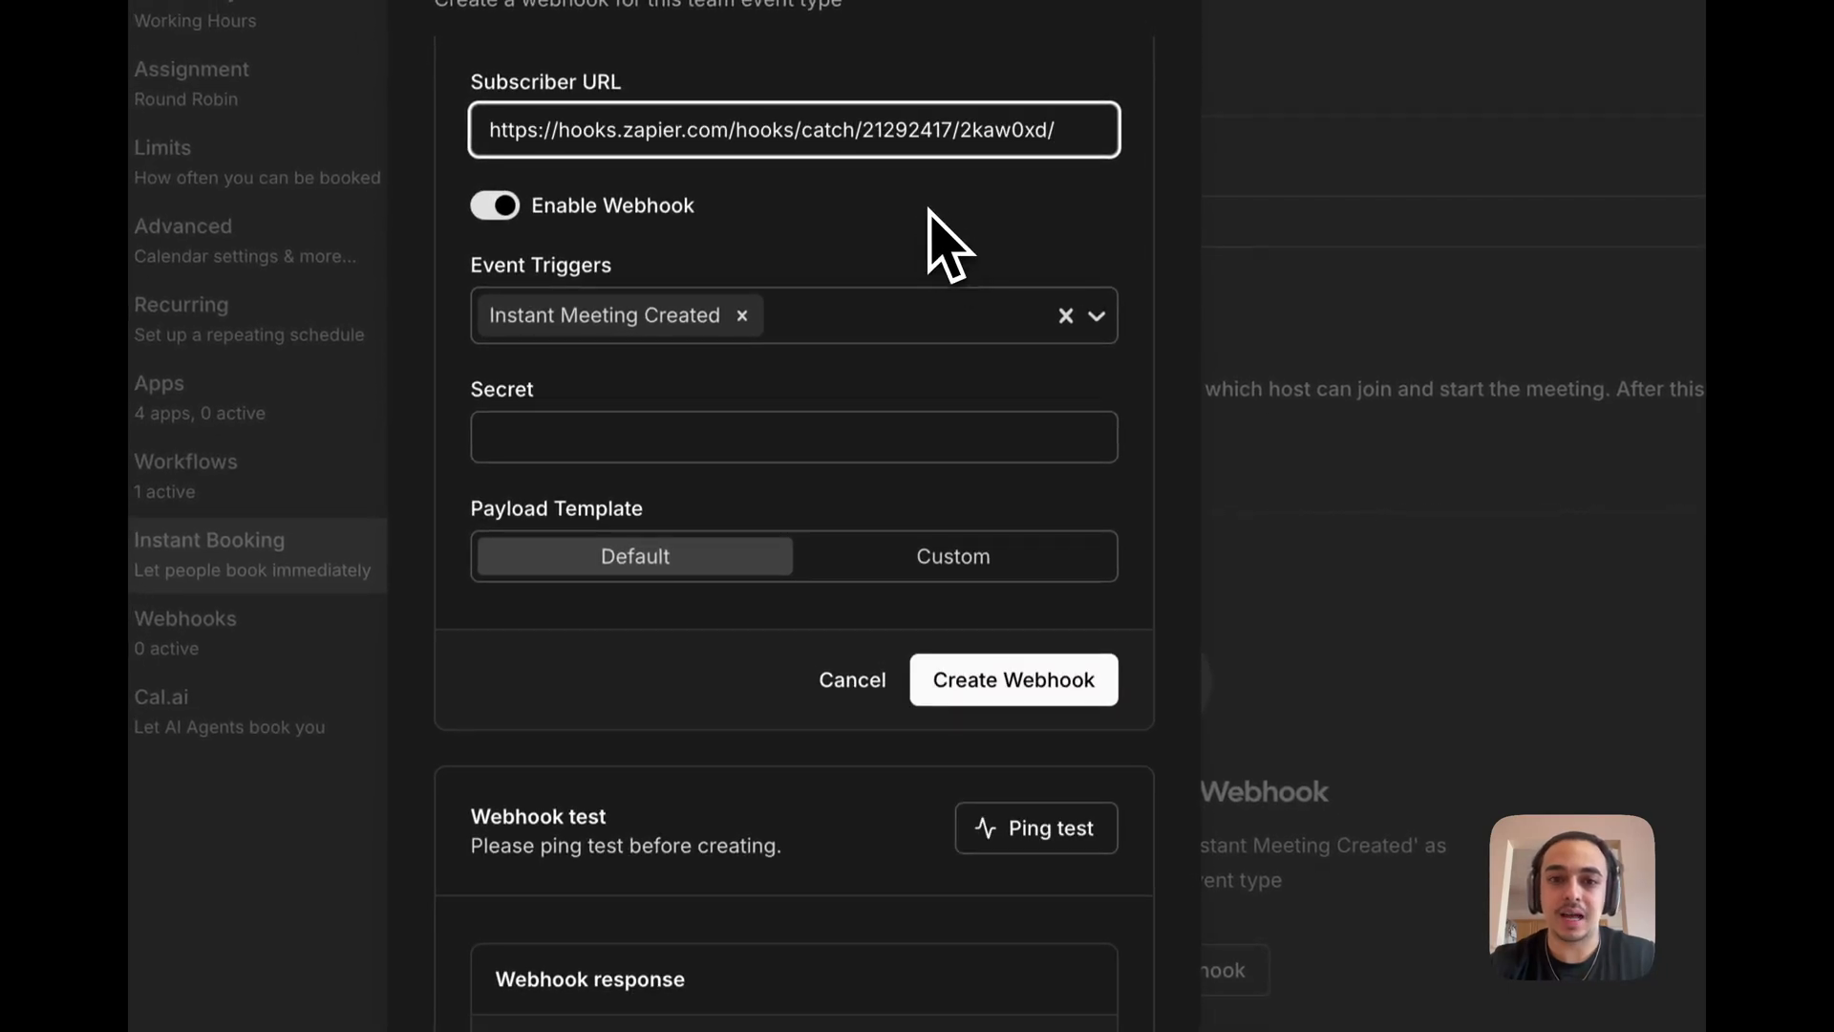
click(922, 204)
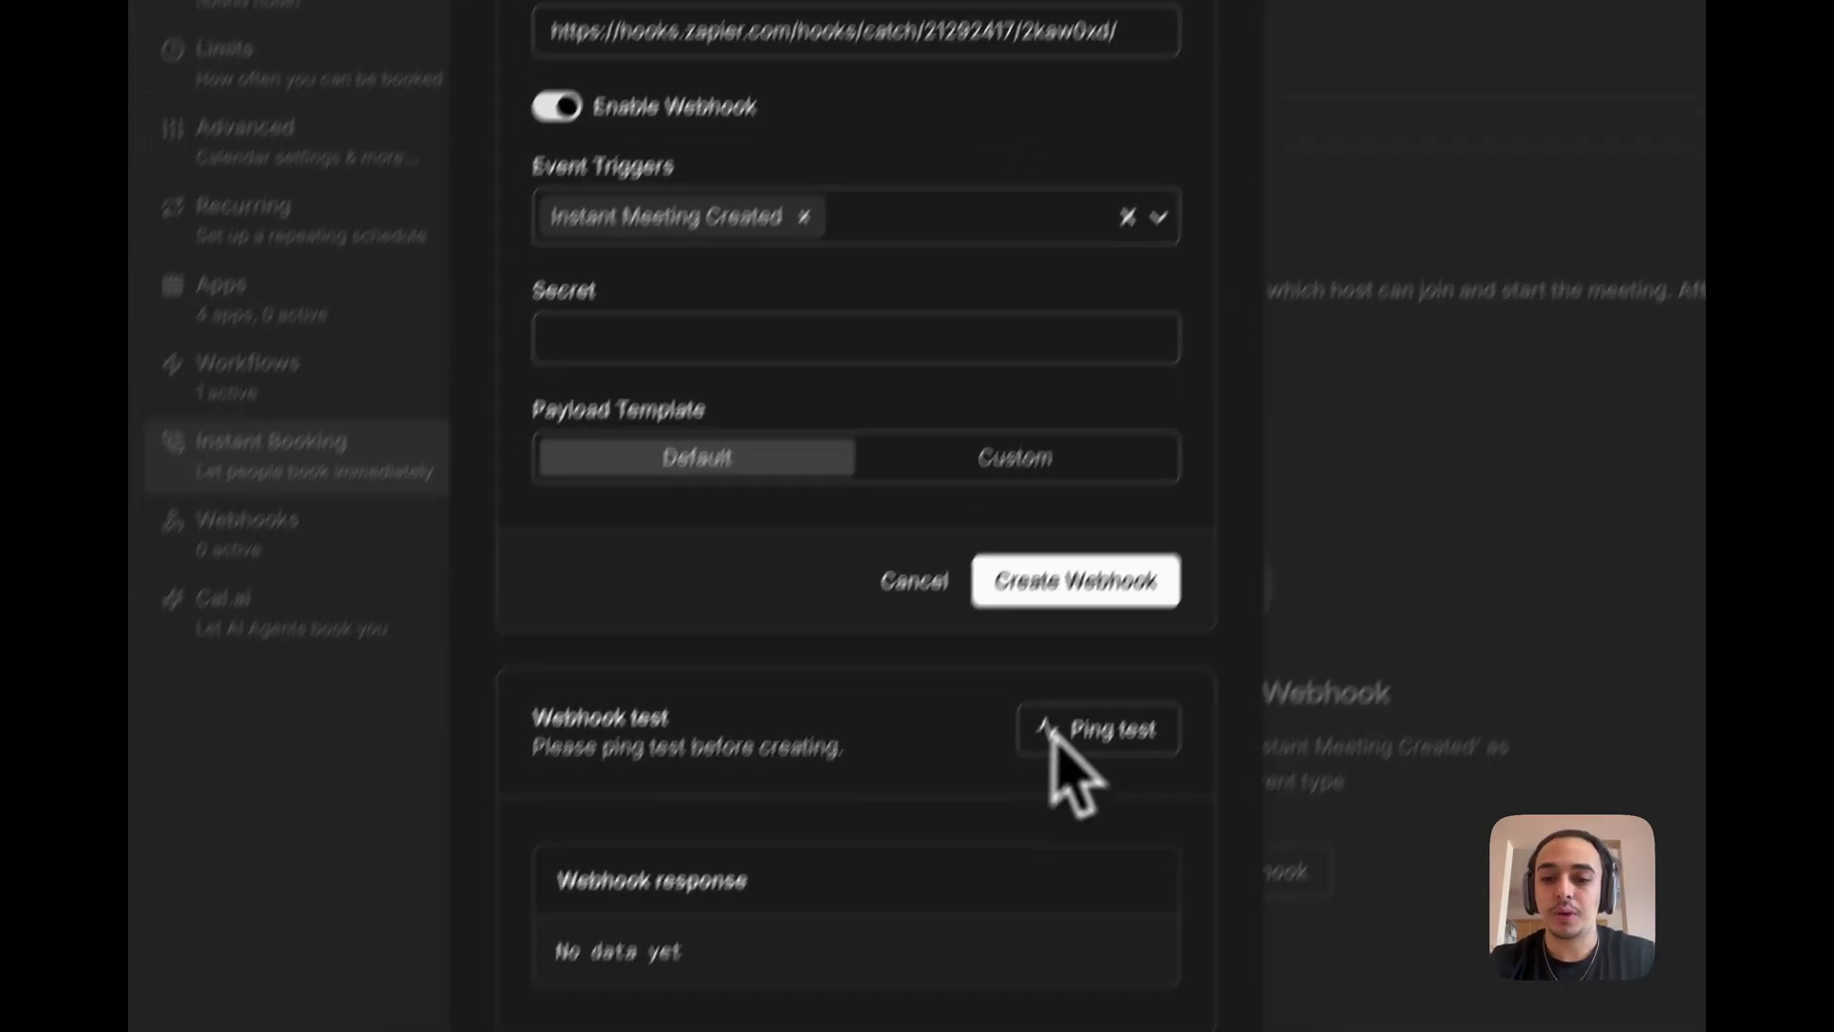
click(1039, 833)
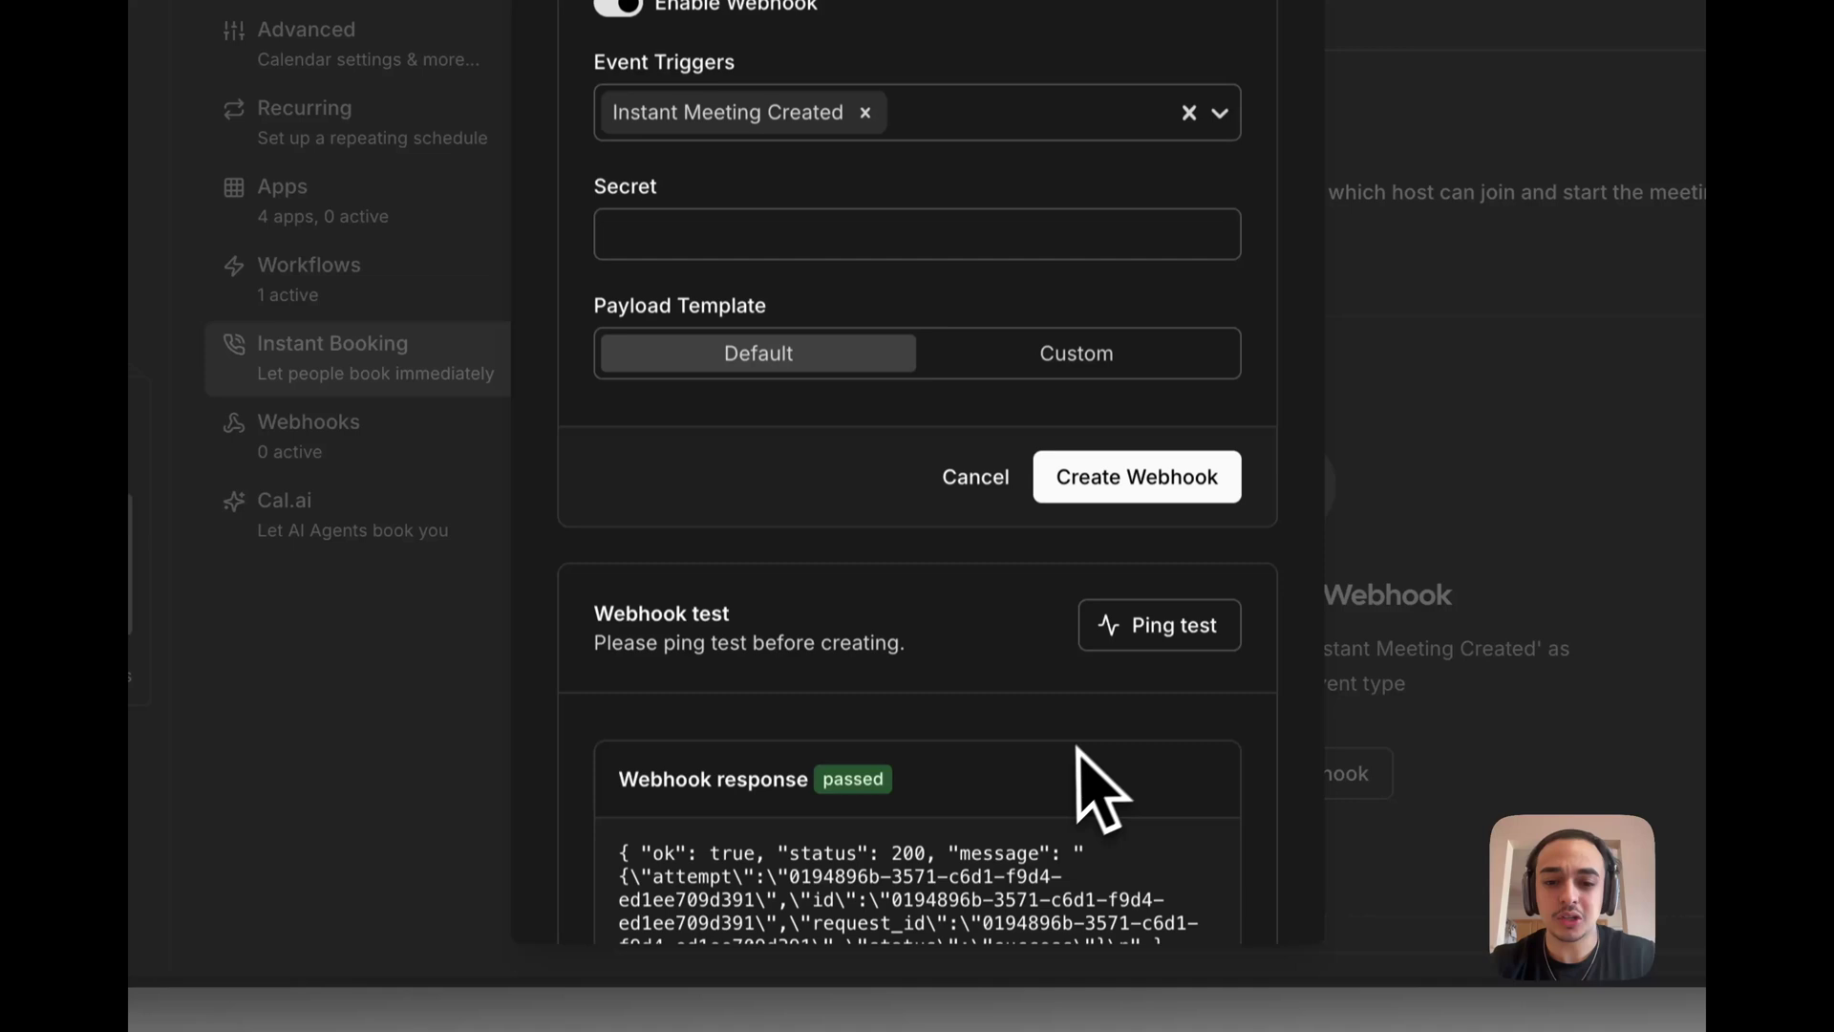
scroll(1086, 778, down, 2)
drag(619, 691, 989, 711)
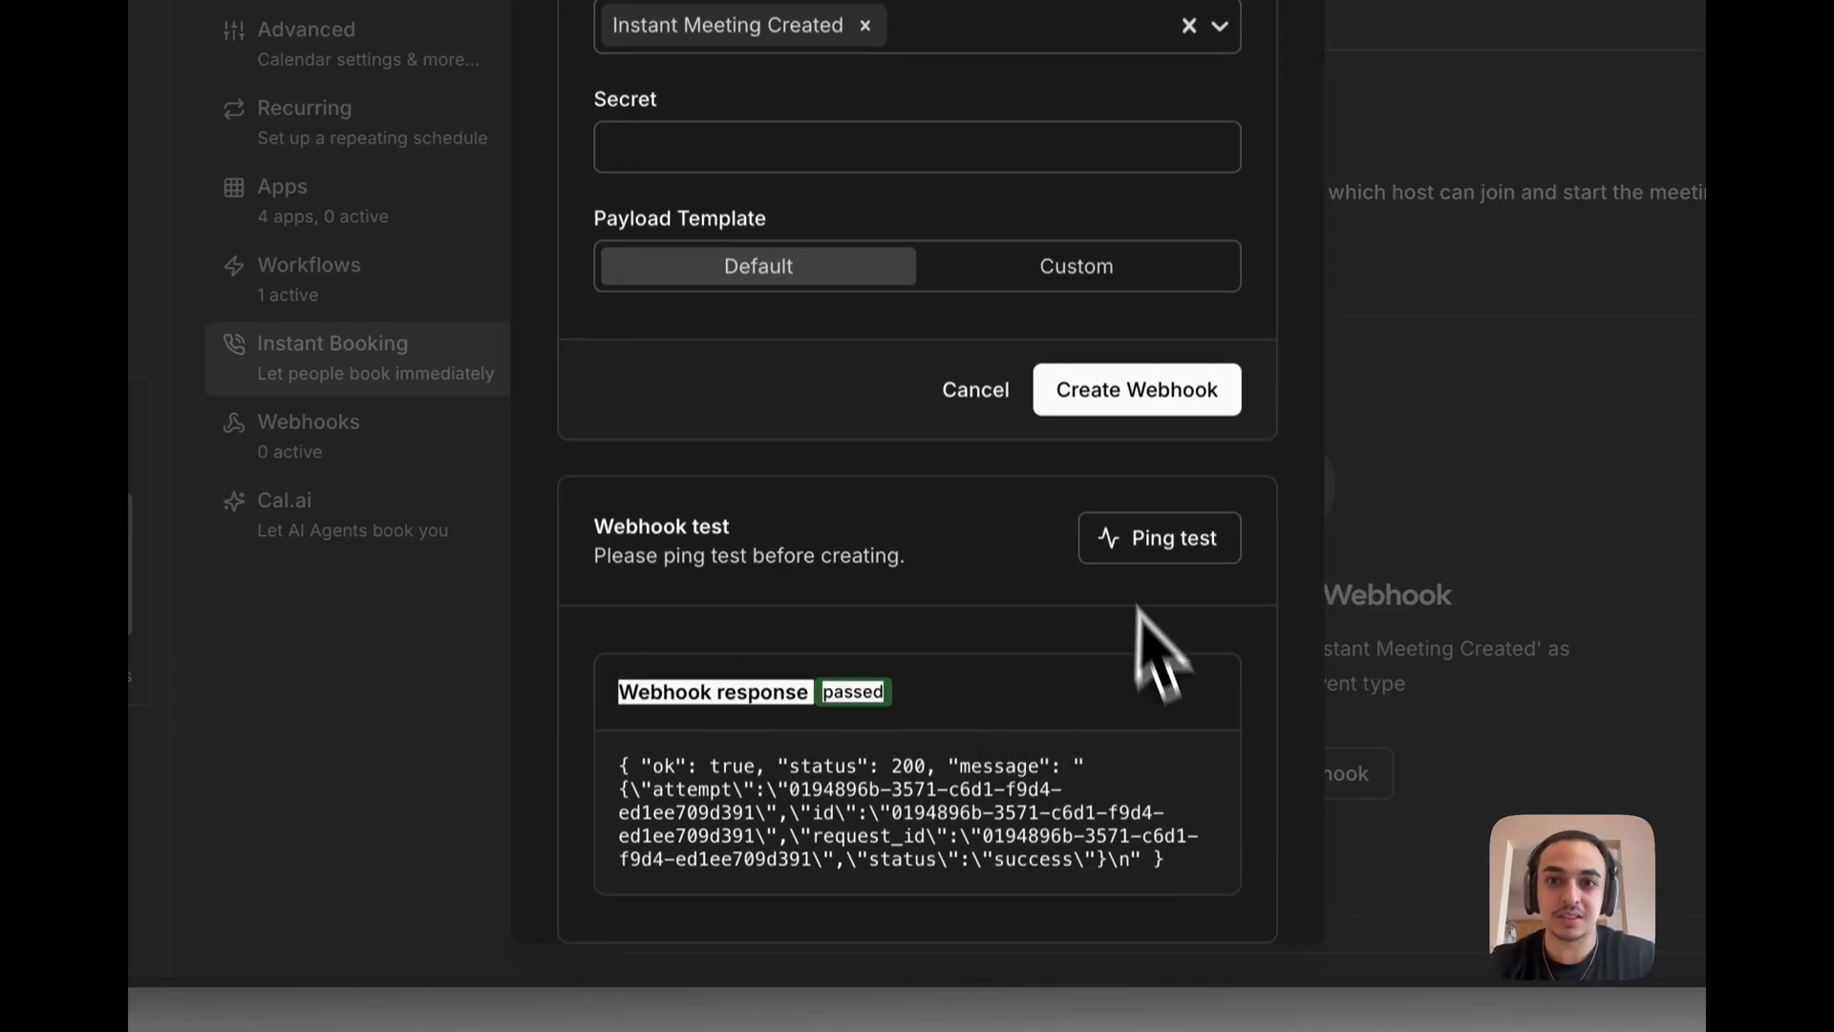
scroll(1061, 506, up, 2)
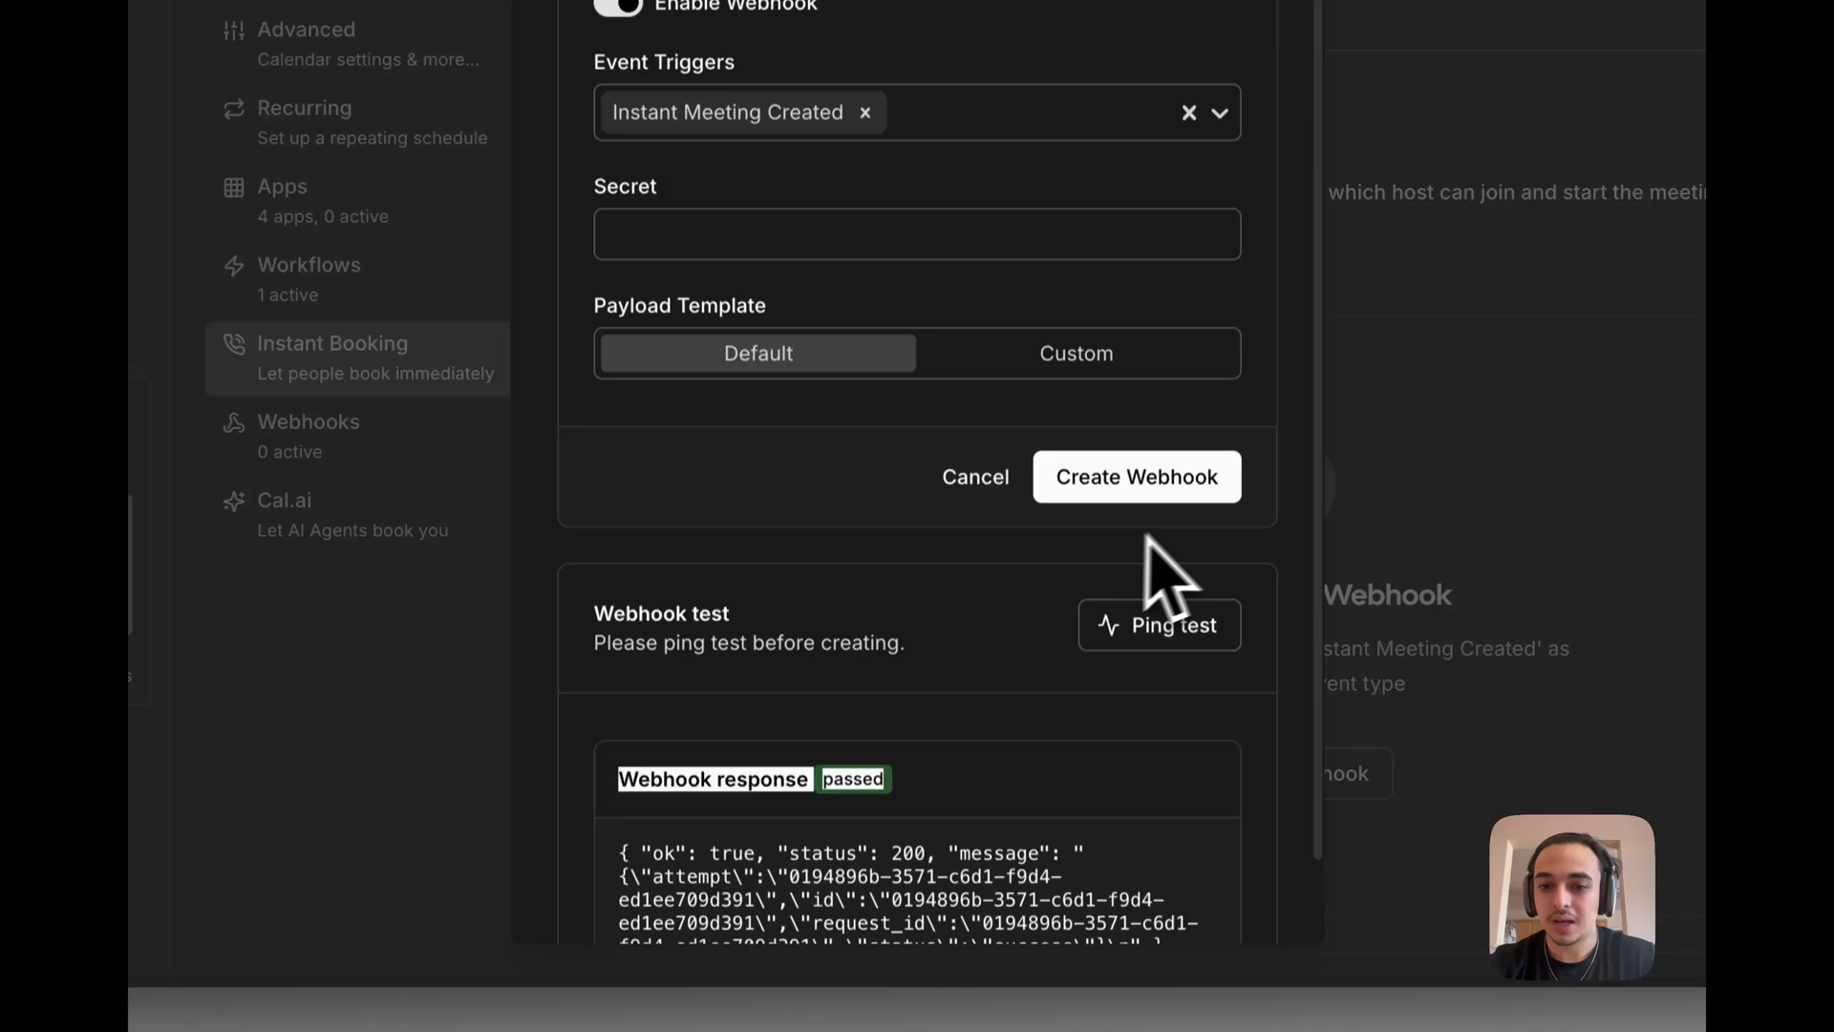
click(1146, 489)
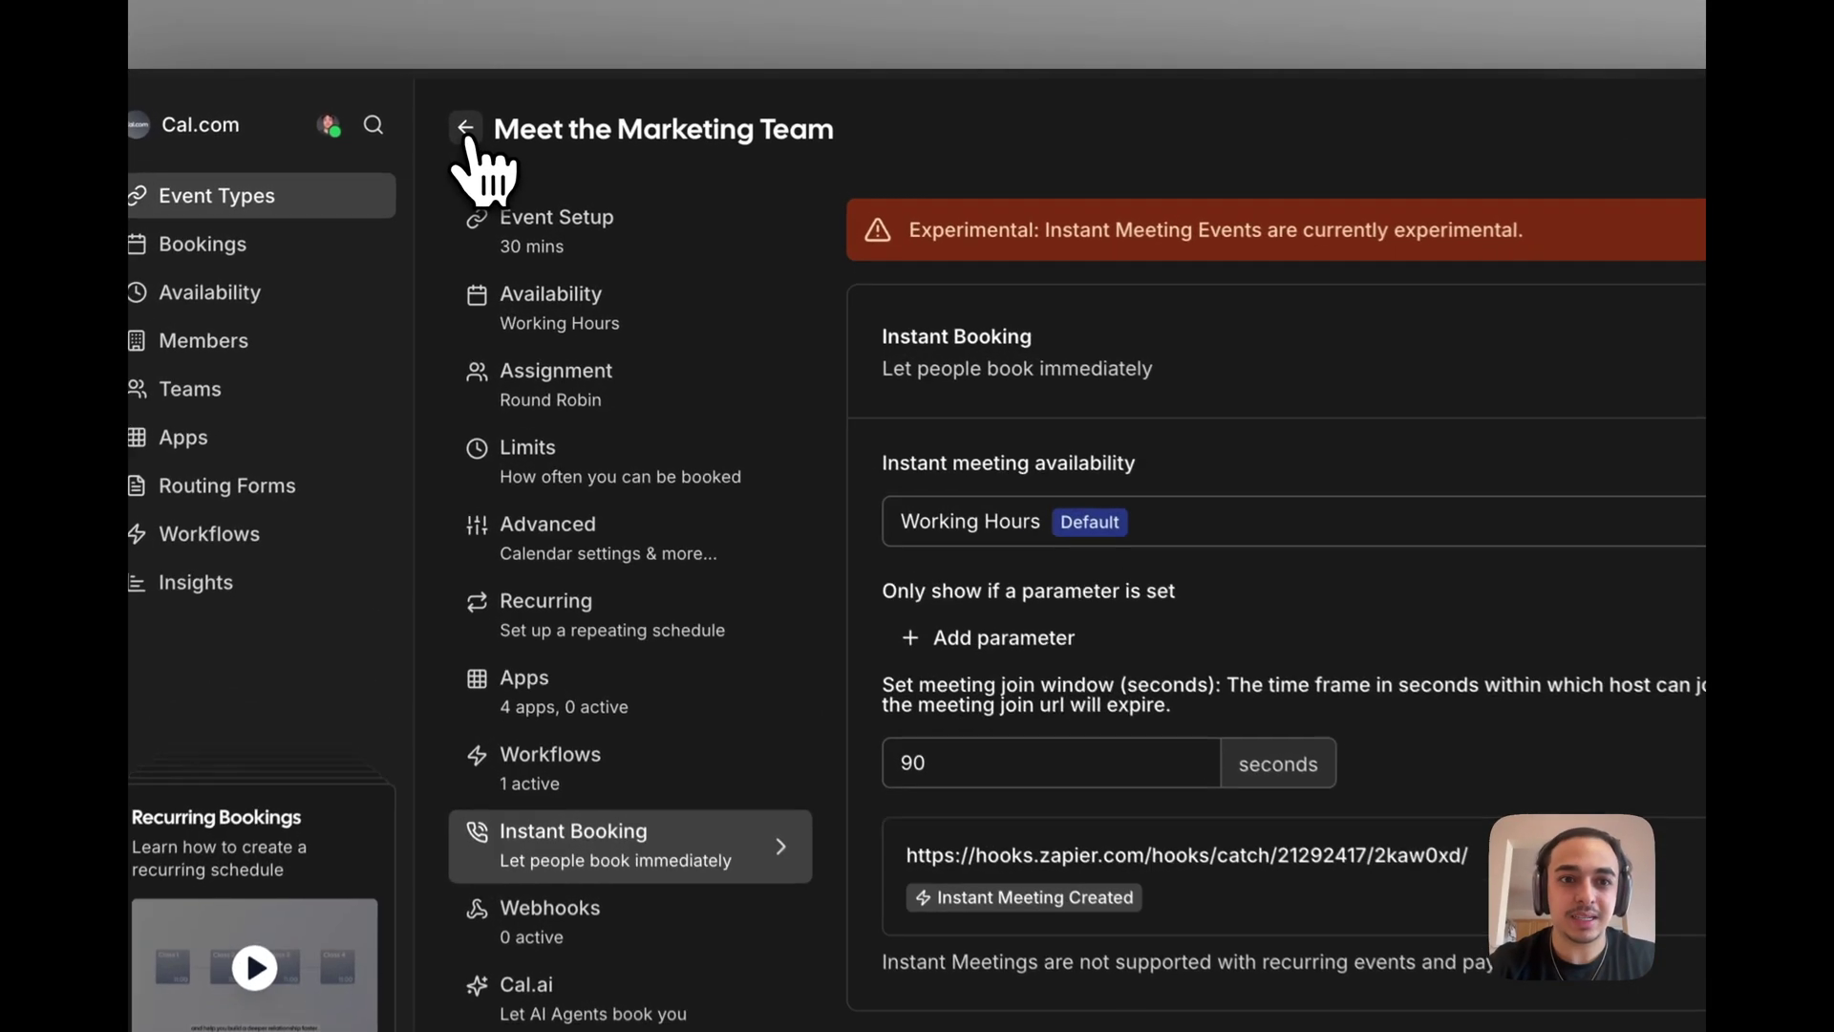
Request an instant Meet the Marketing Team meeting with a phone number, then leave the waiting page
click(455, 109)
click(872, 239)
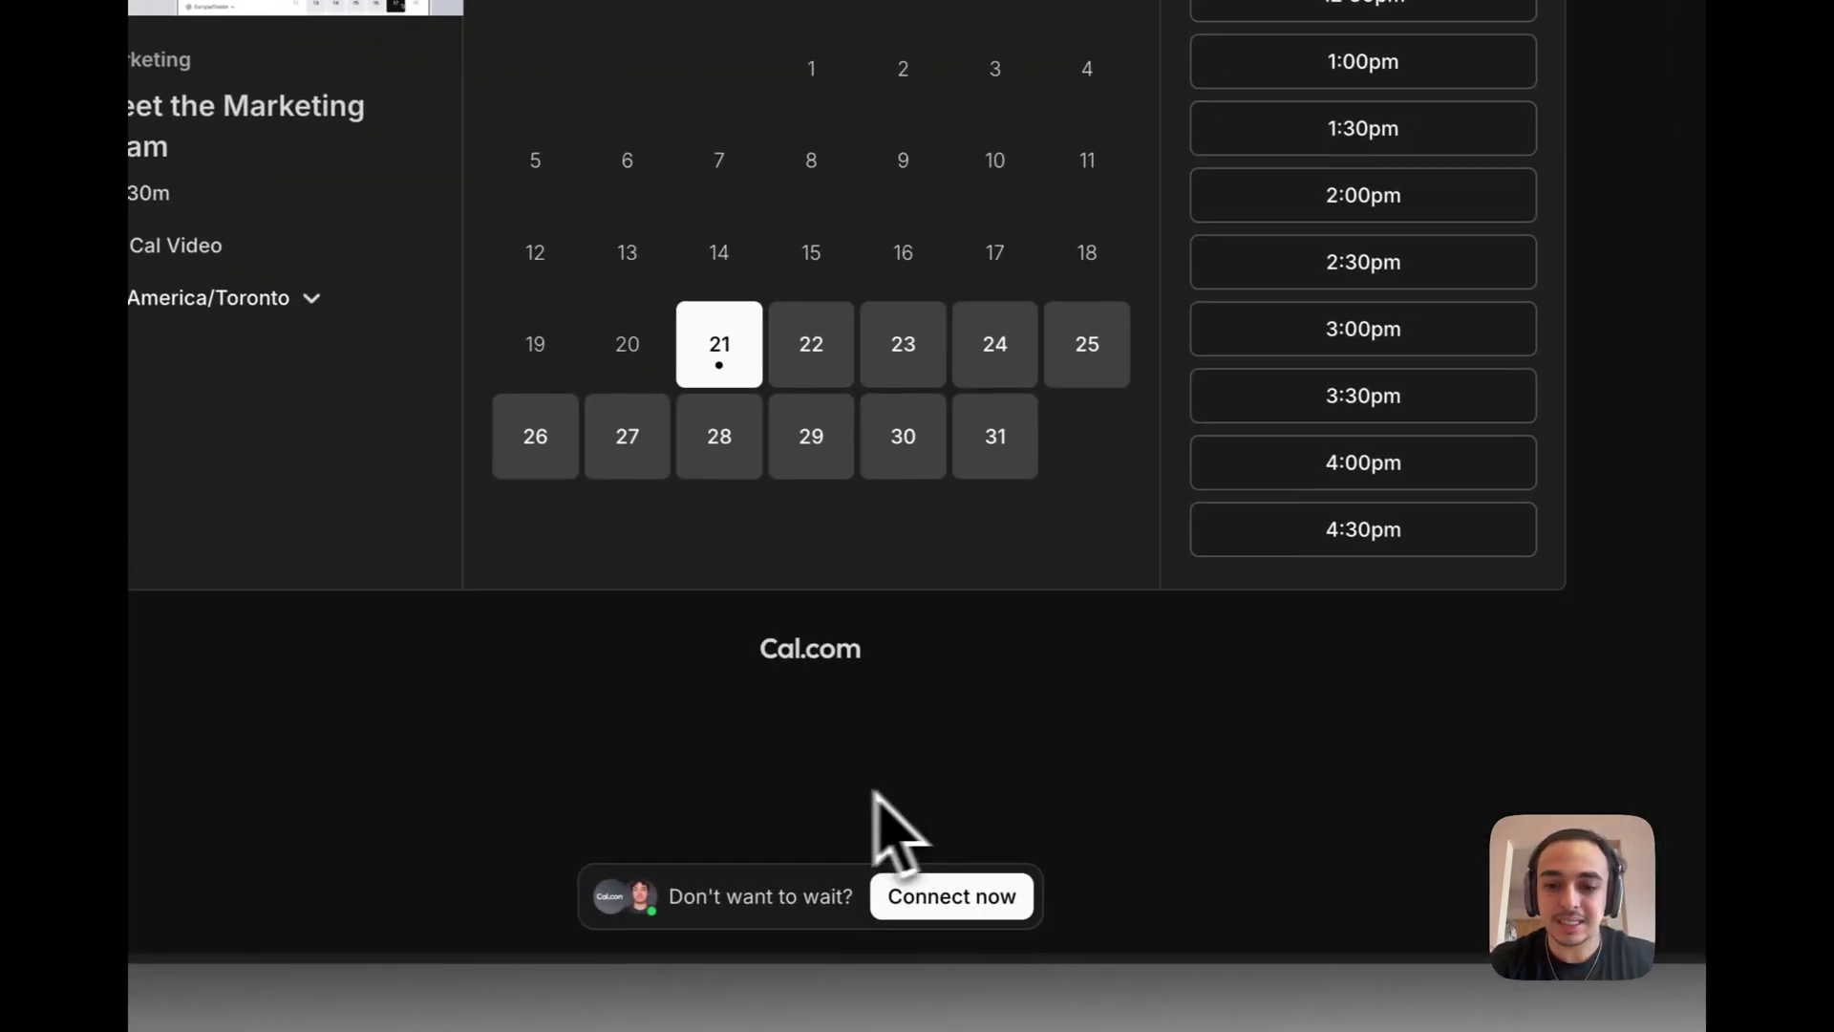
click(933, 898)
click(1031, 430)
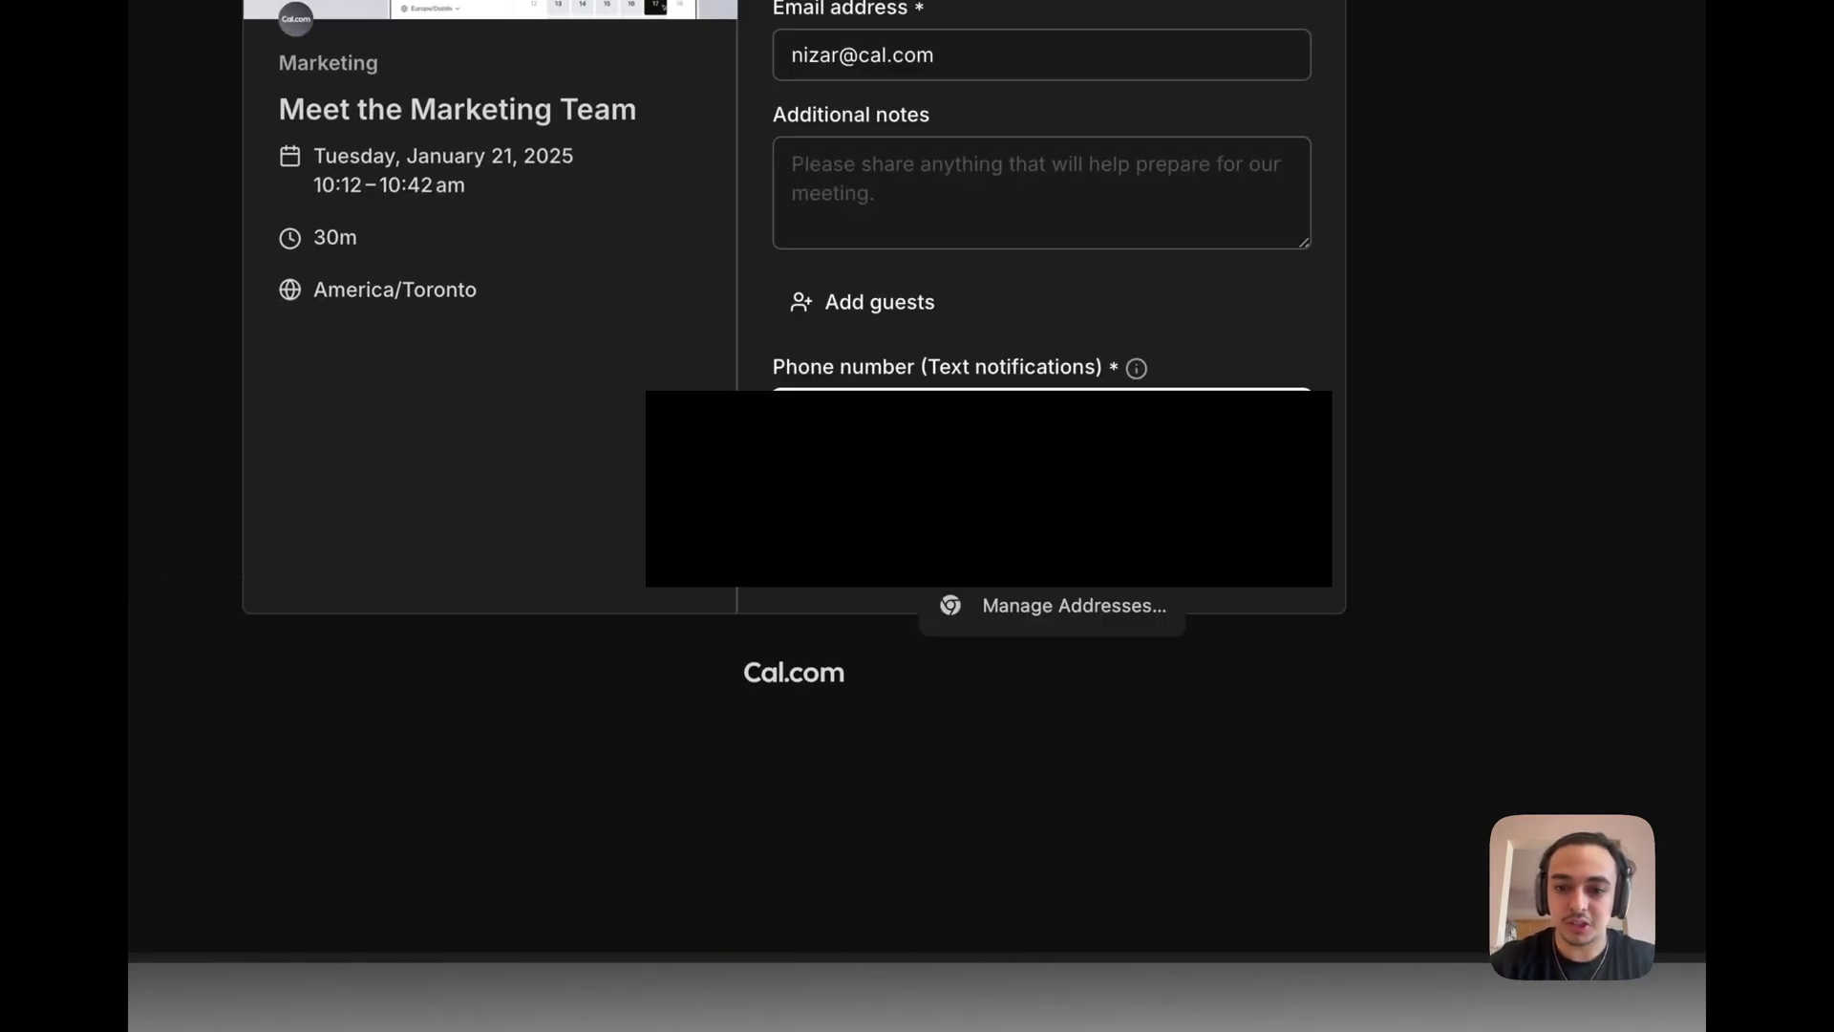
click(1242, 605)
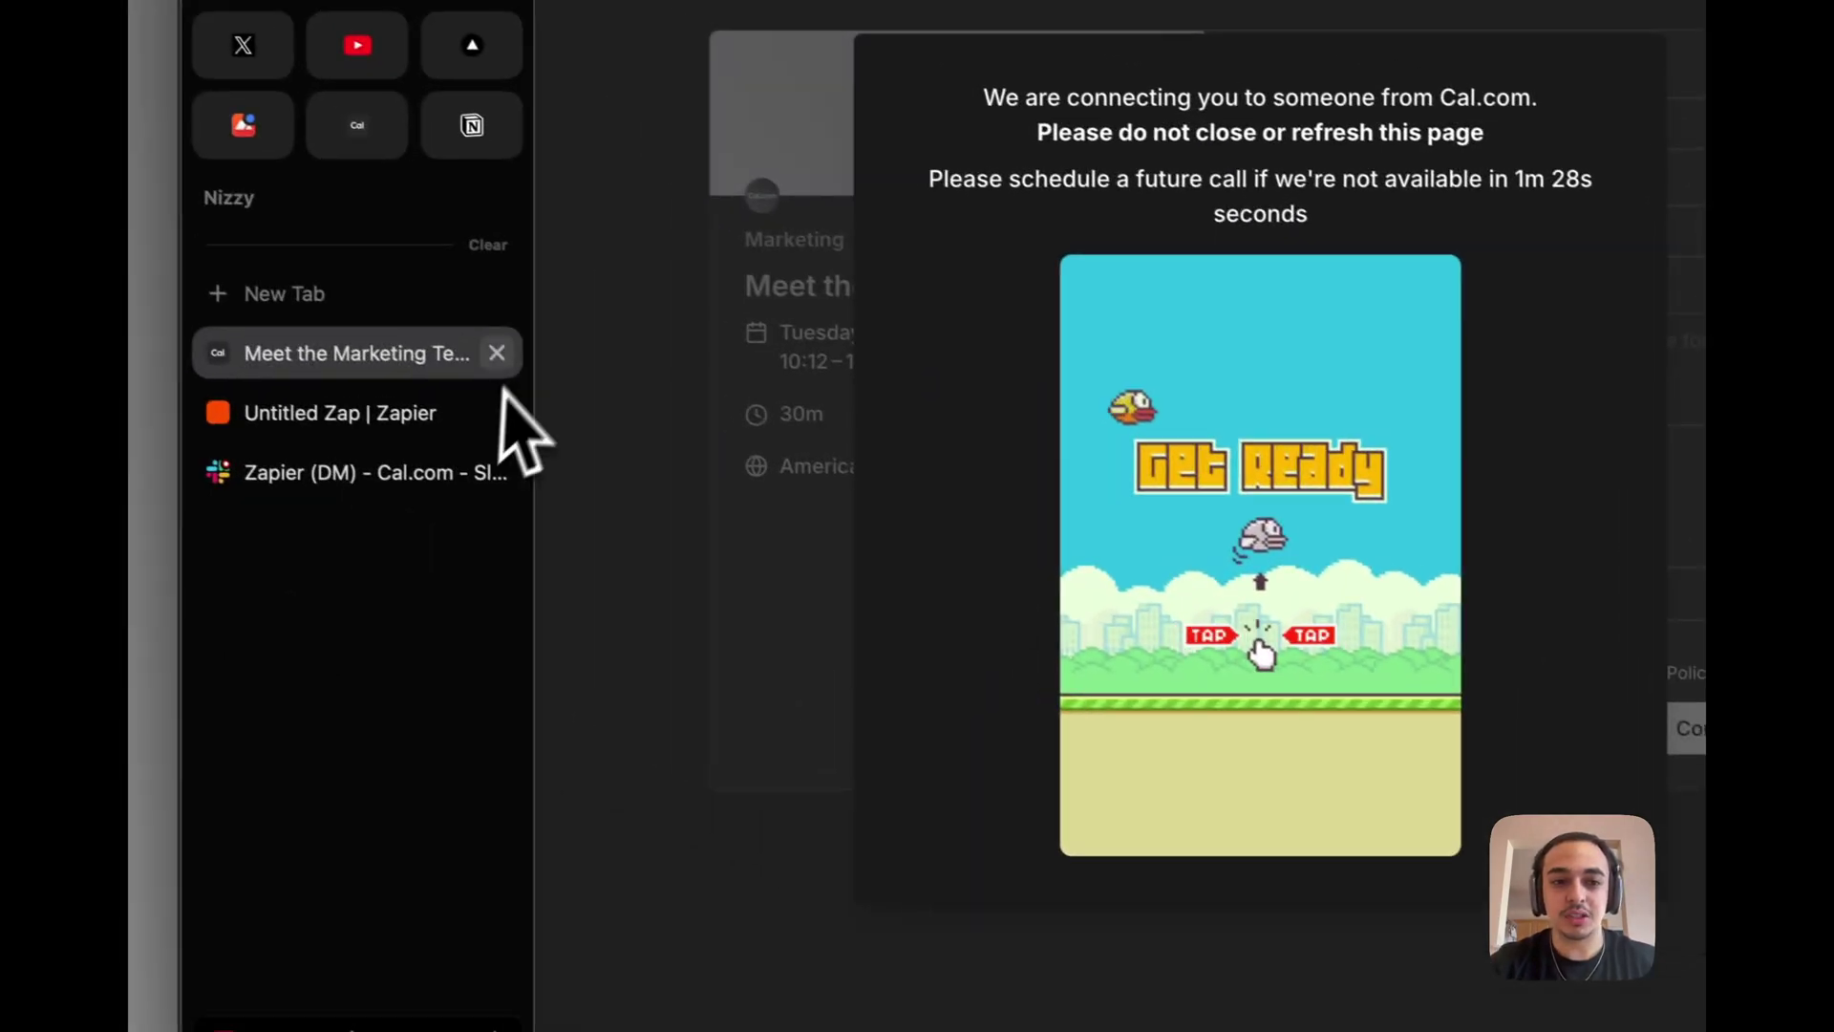
click(495, 355)
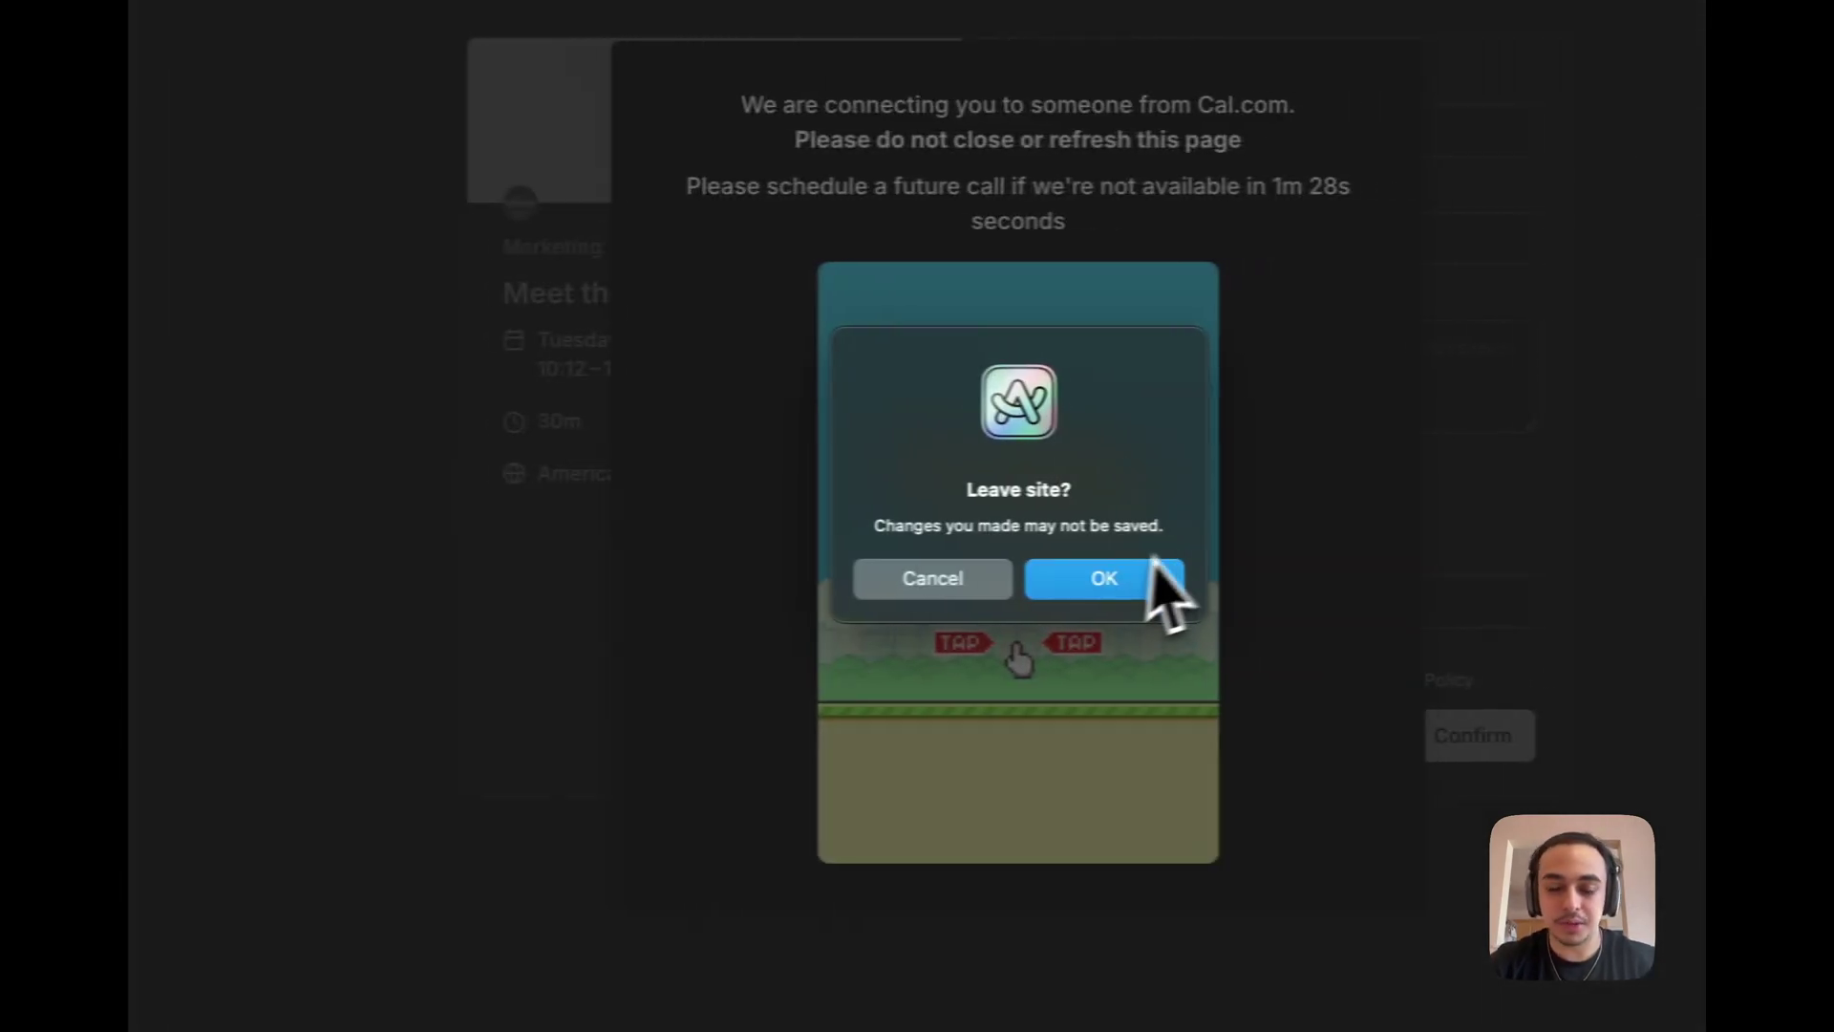
click(1153, 566)
Test the Catch Hook trigger and inspect request B's Payload Connect And Join Url
mouse_move(179, 635)
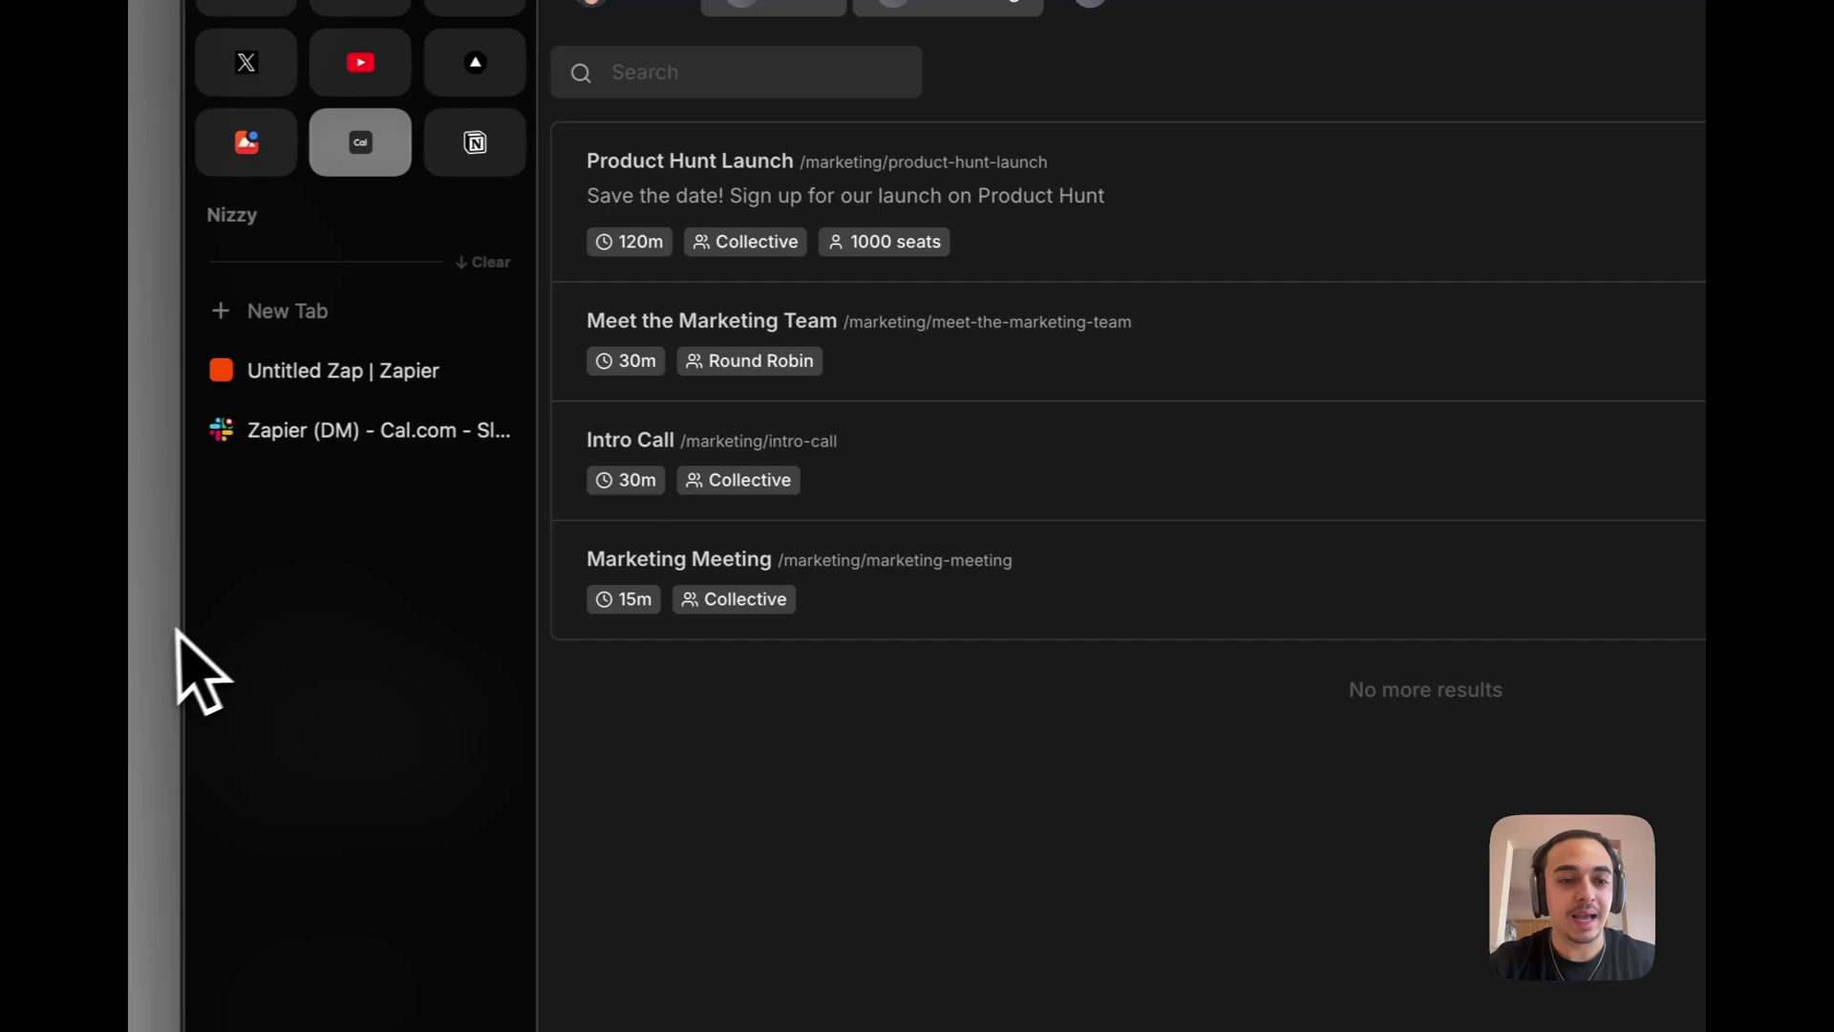
click(378, 374)
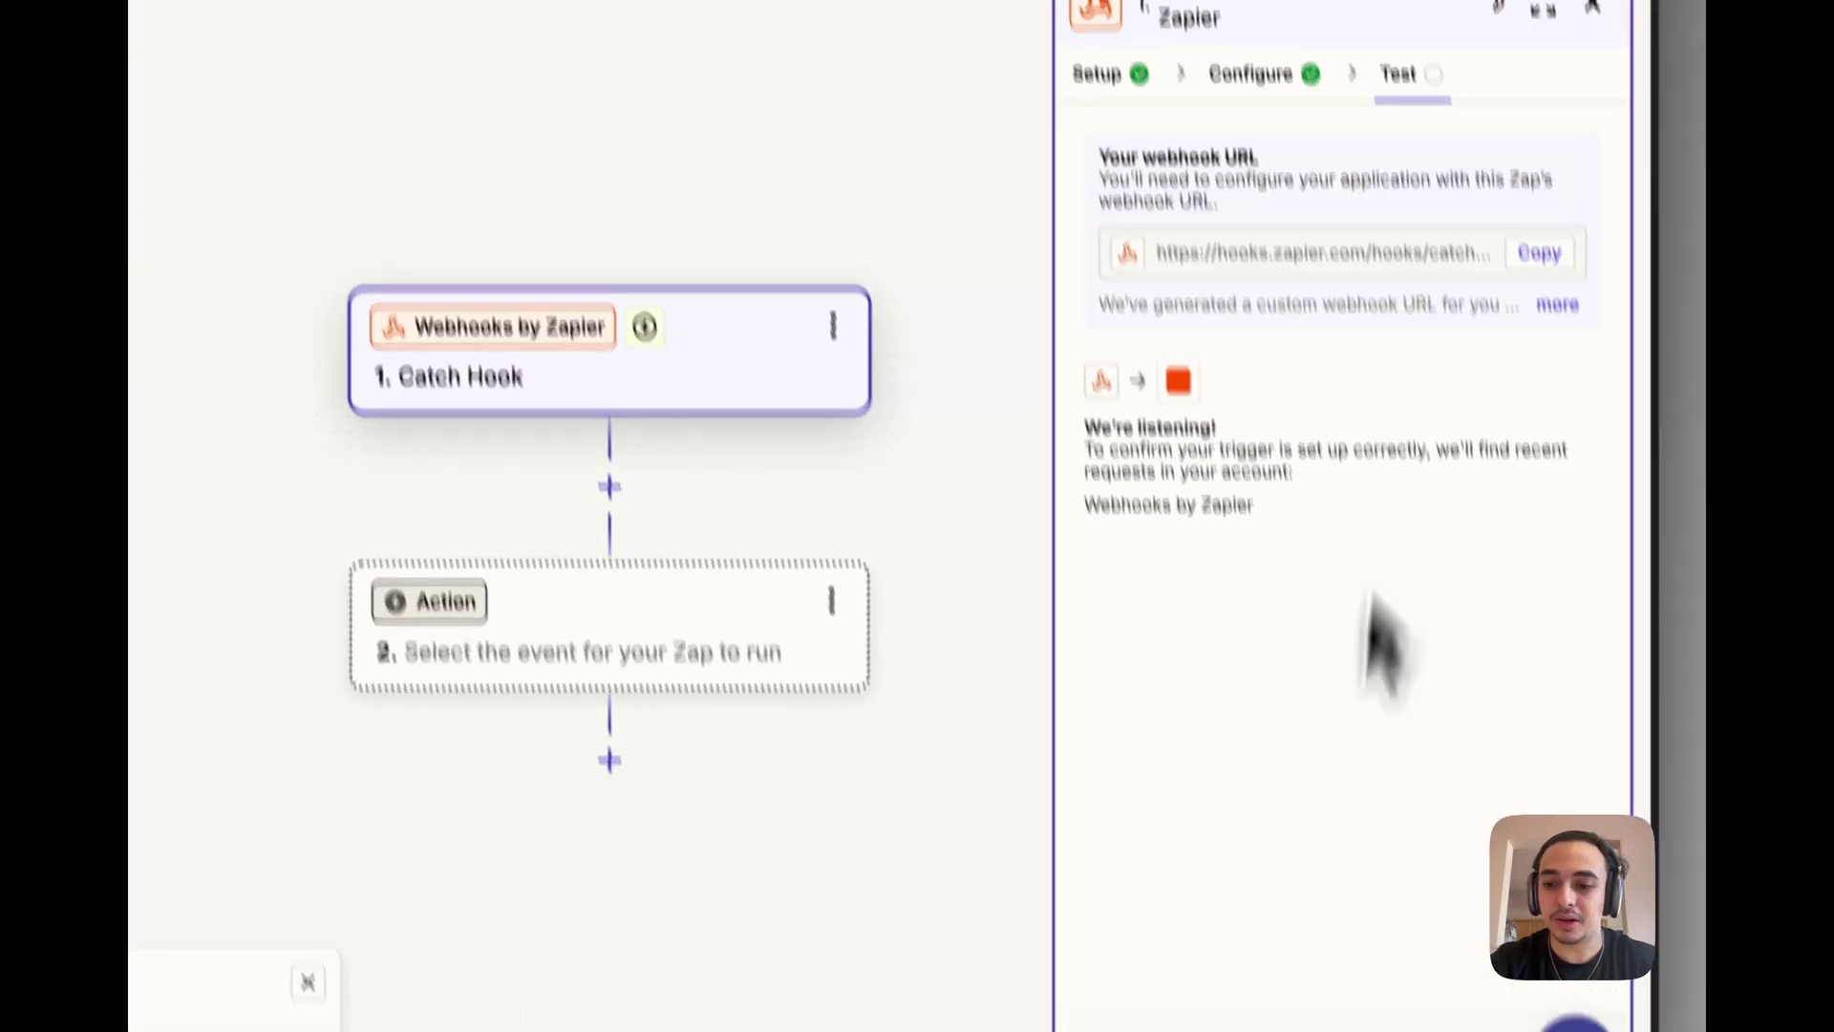
click(1175, 903)
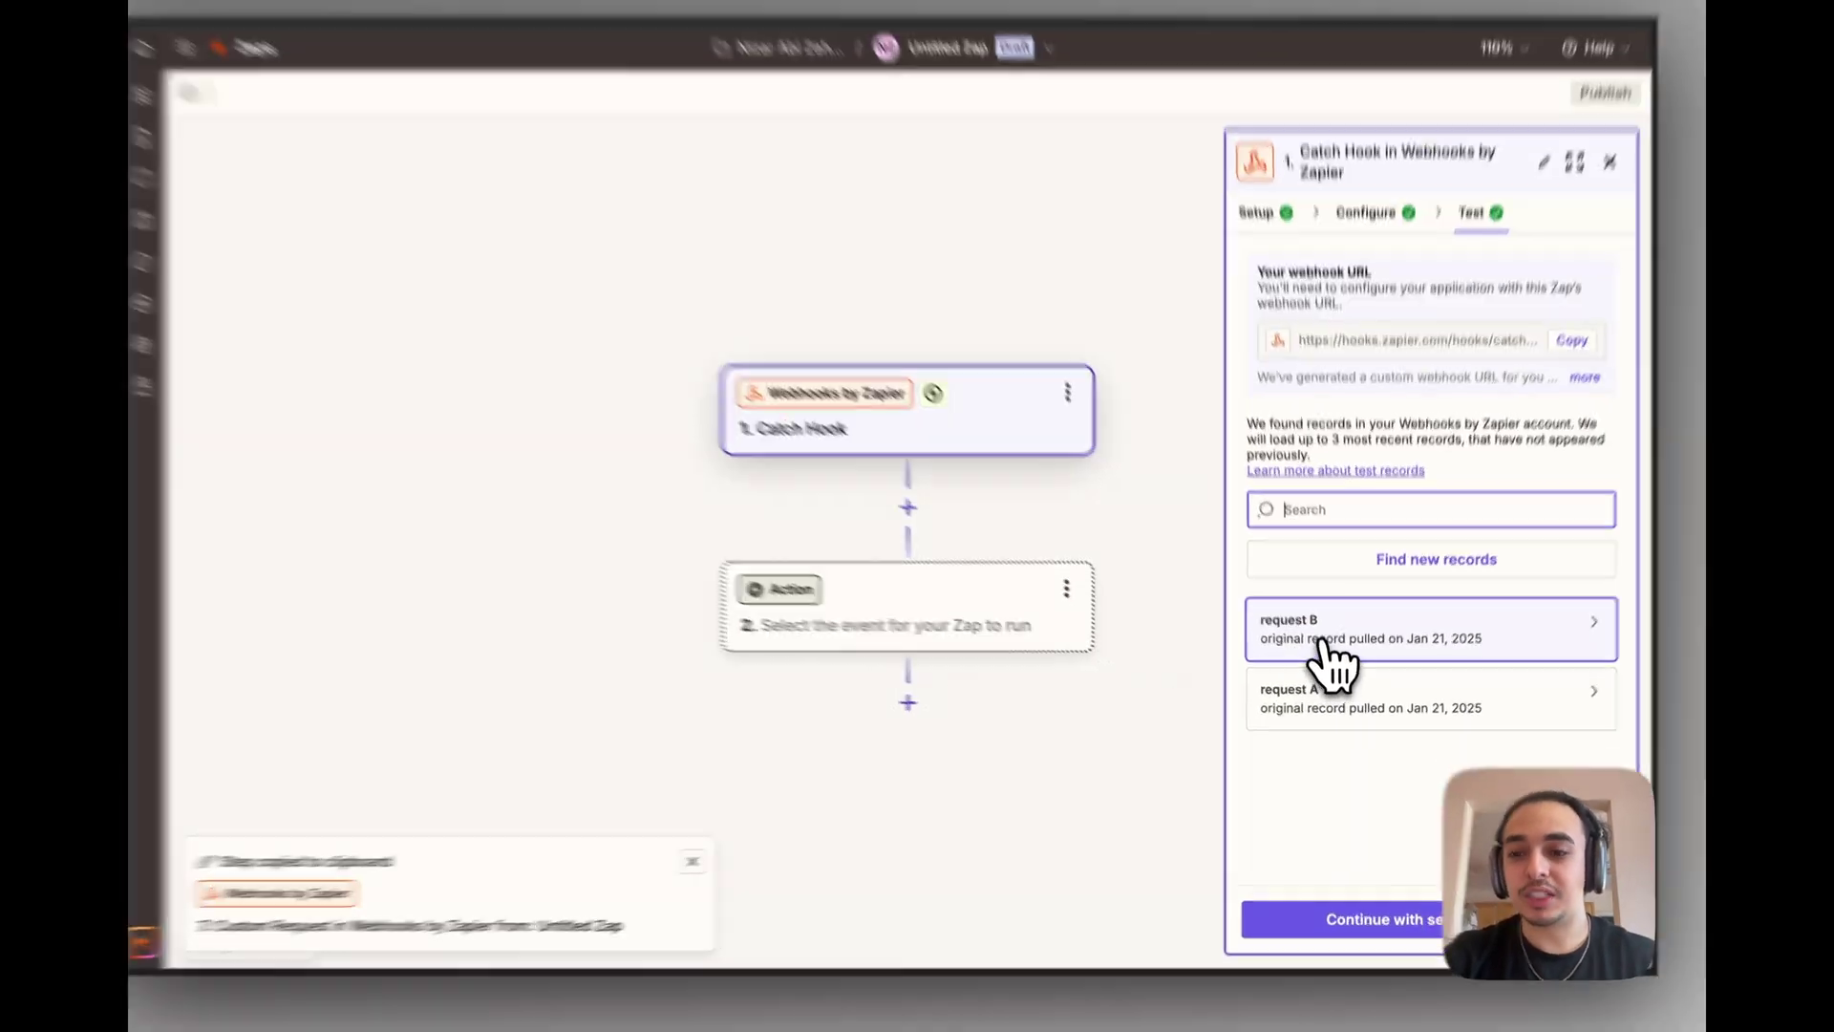
click(1381, 642)
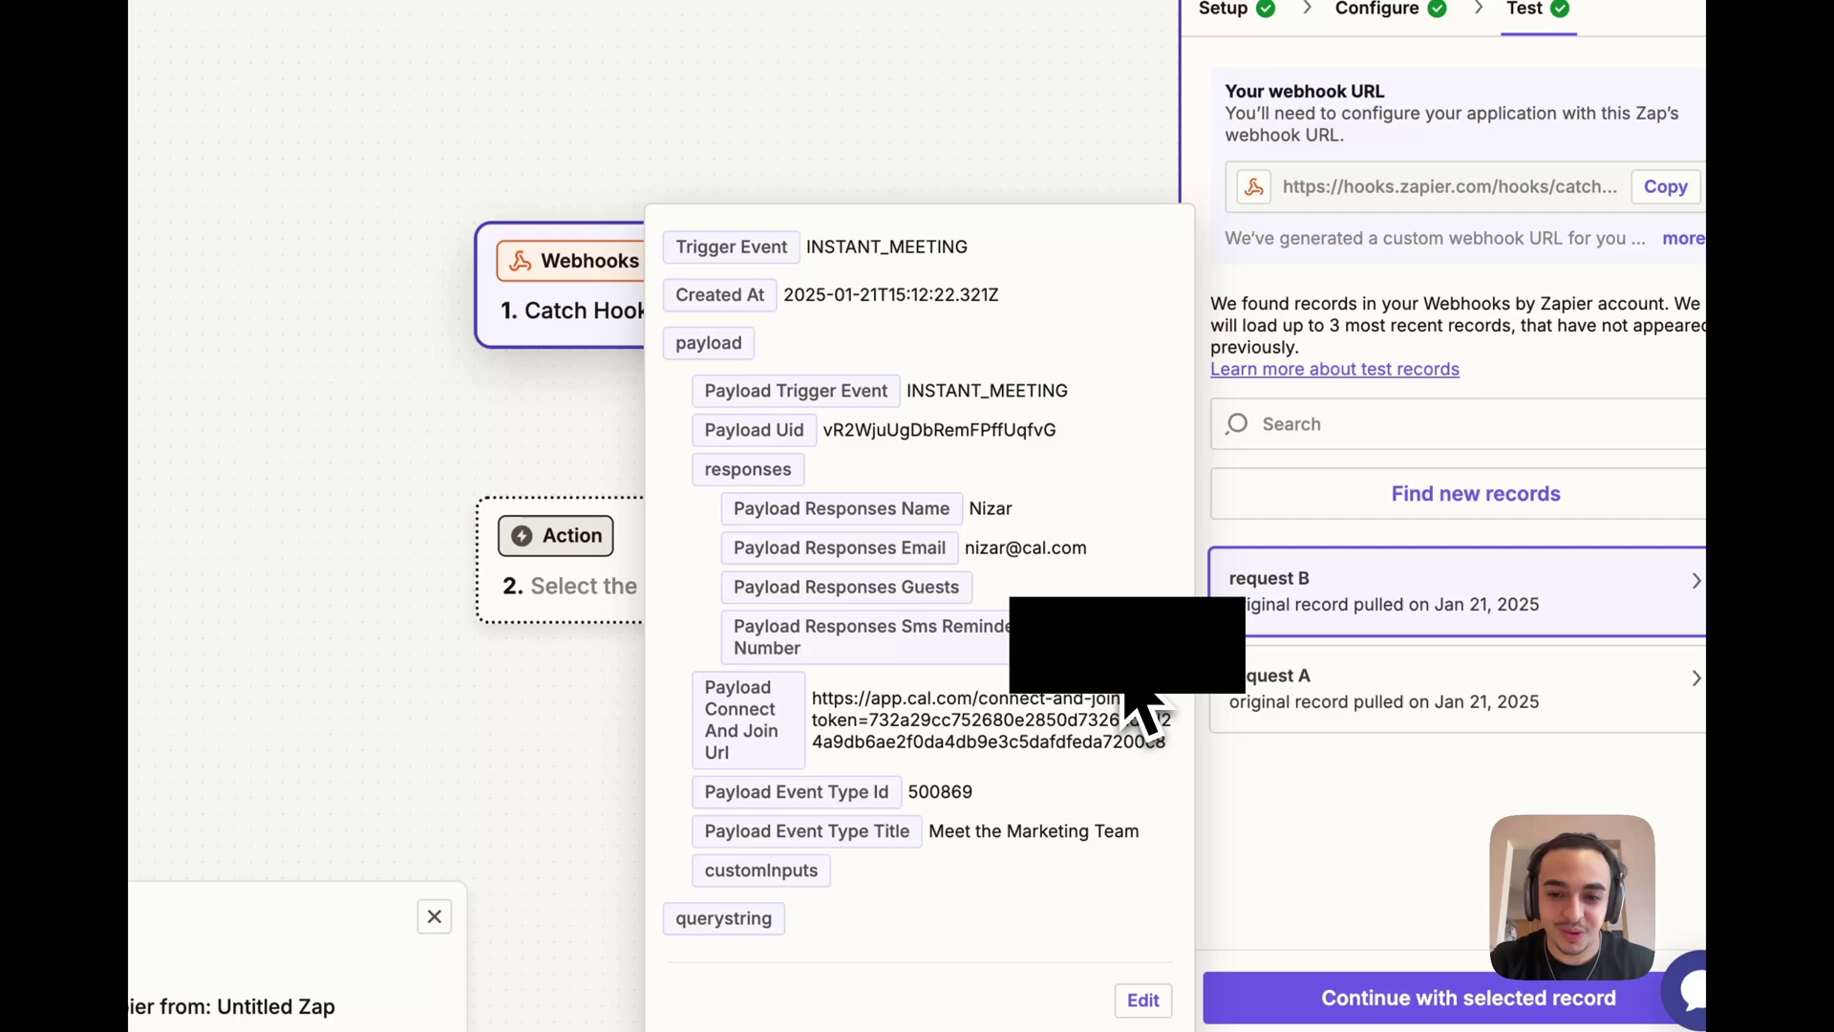
drag(815, 698, 1040, 735)
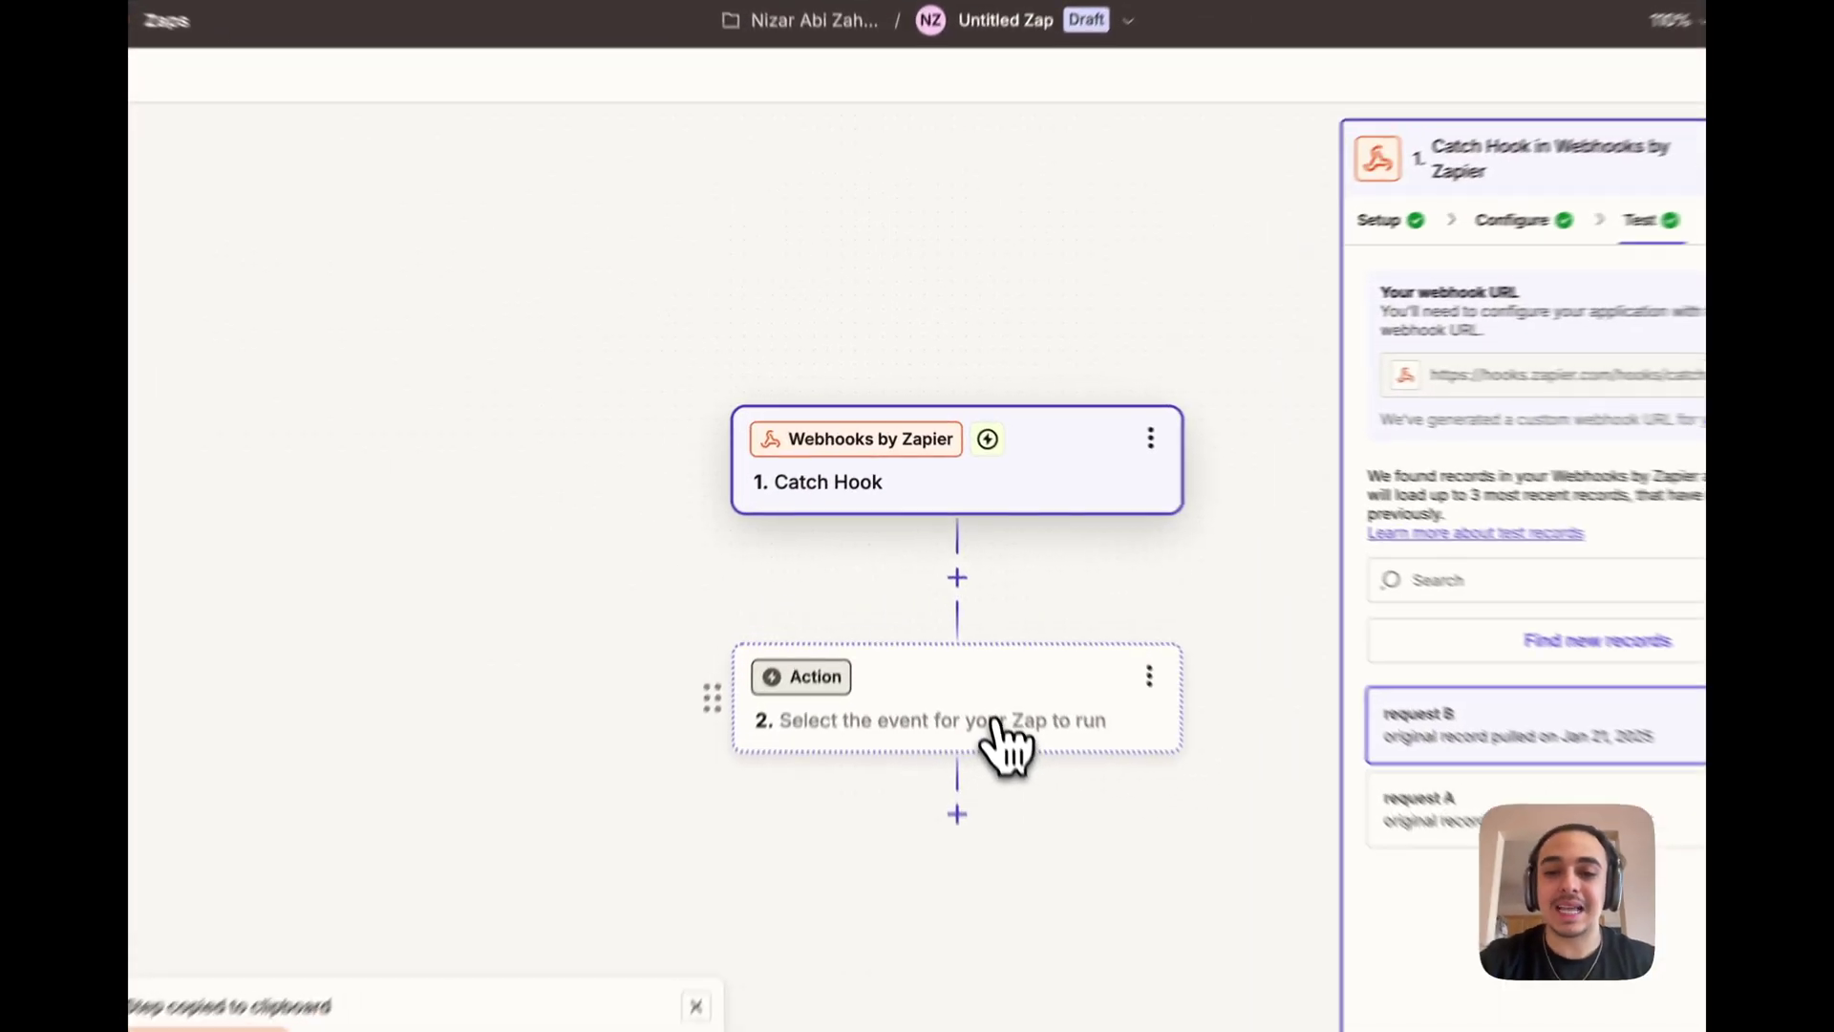
Set the action step to Slack (Legacy) with the Send Direct Message event
click(974, 657)
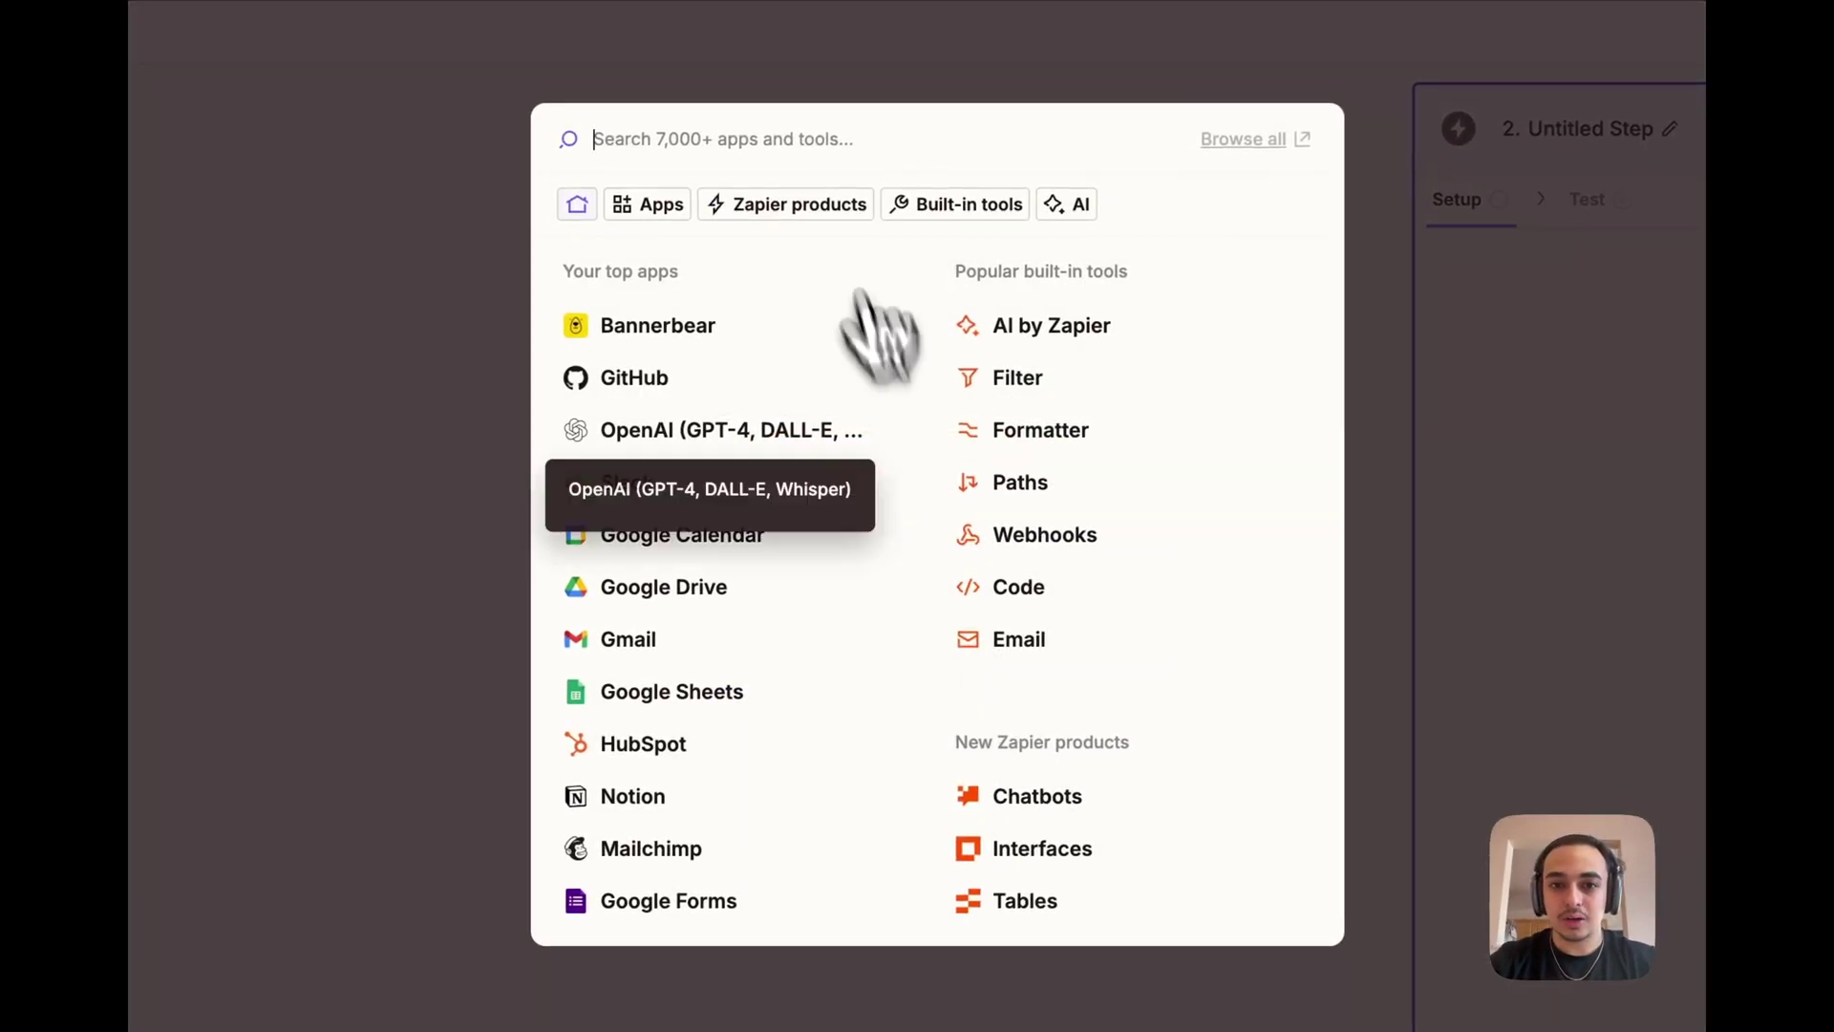
text(slack)
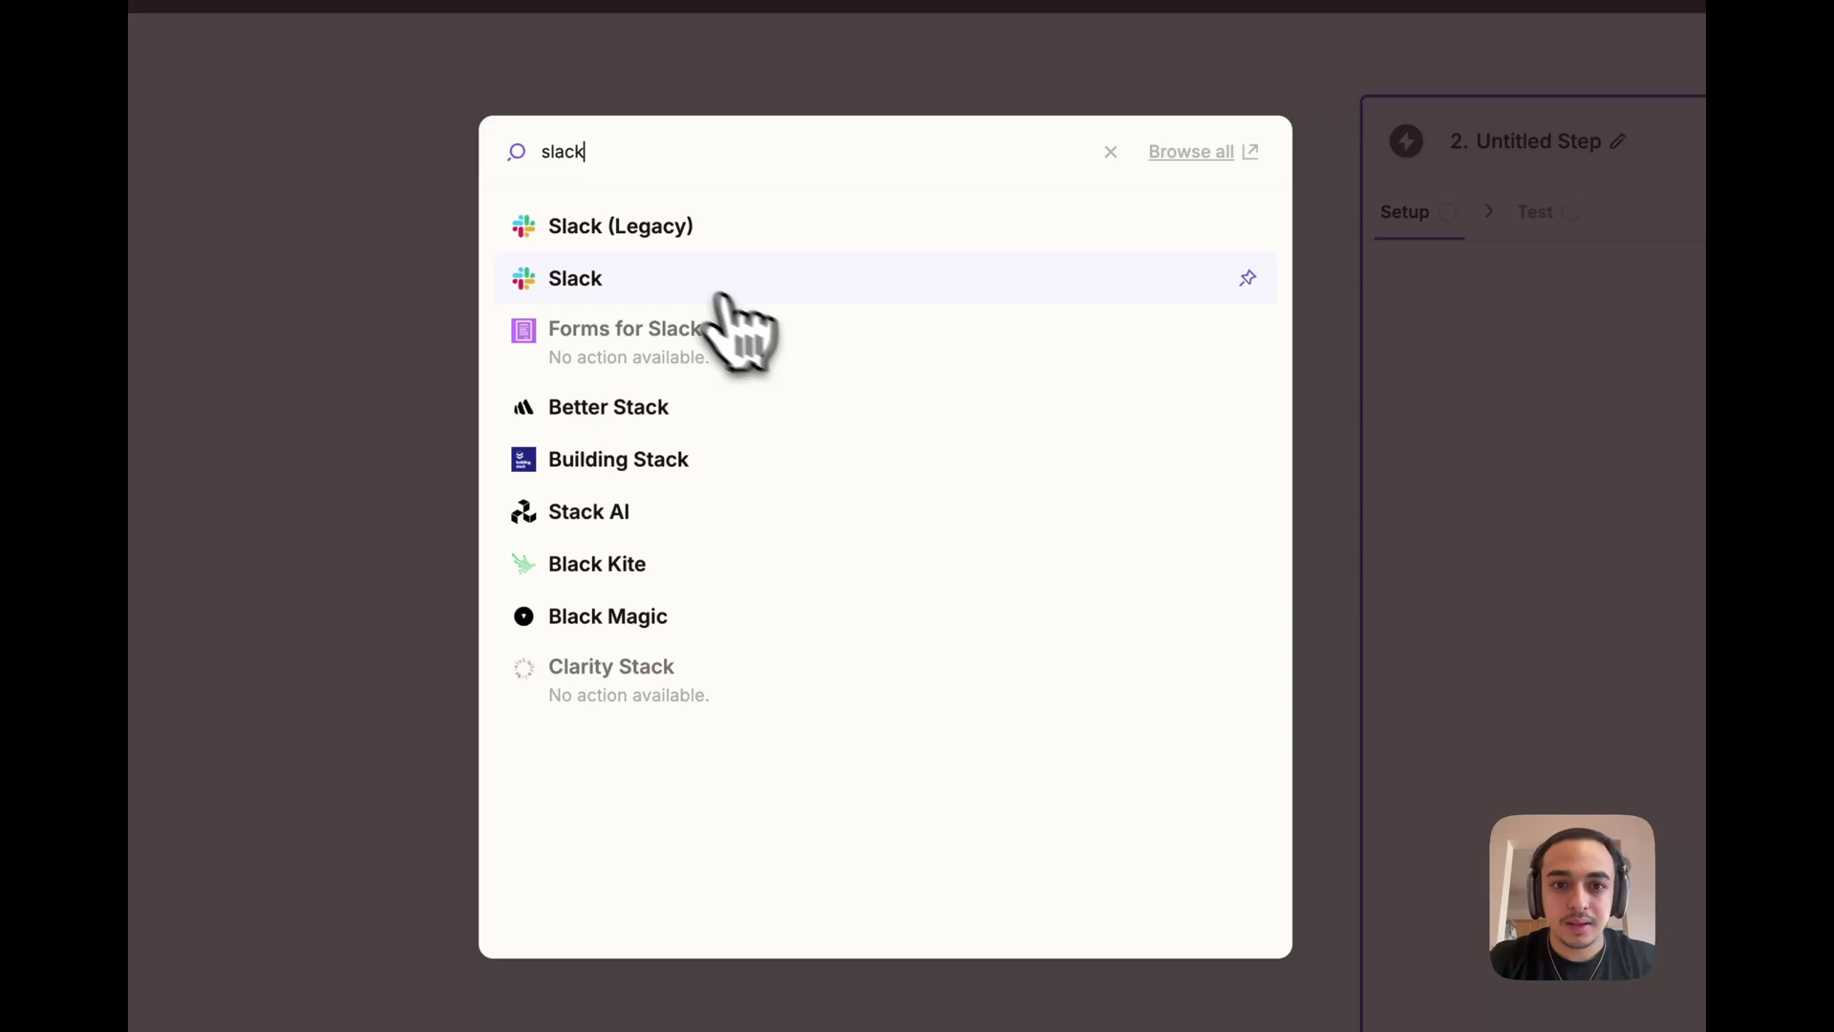
click(632, 229)
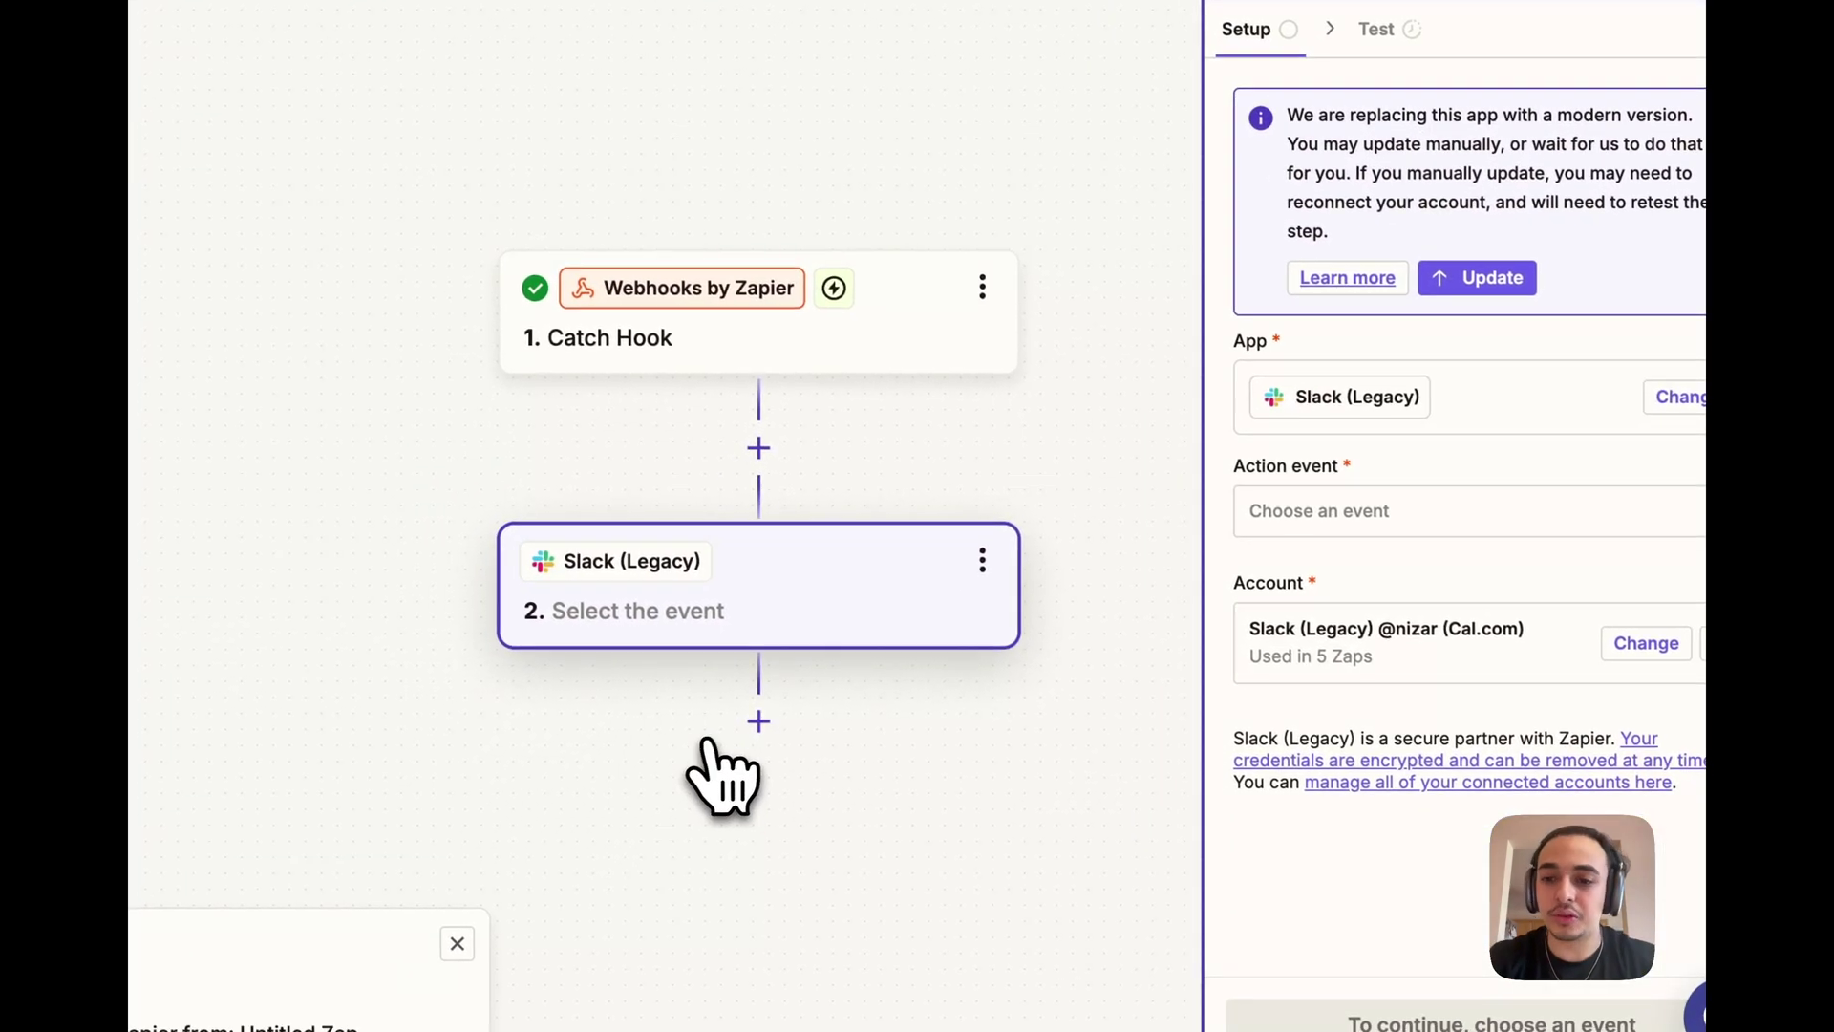
click(1318, 516)
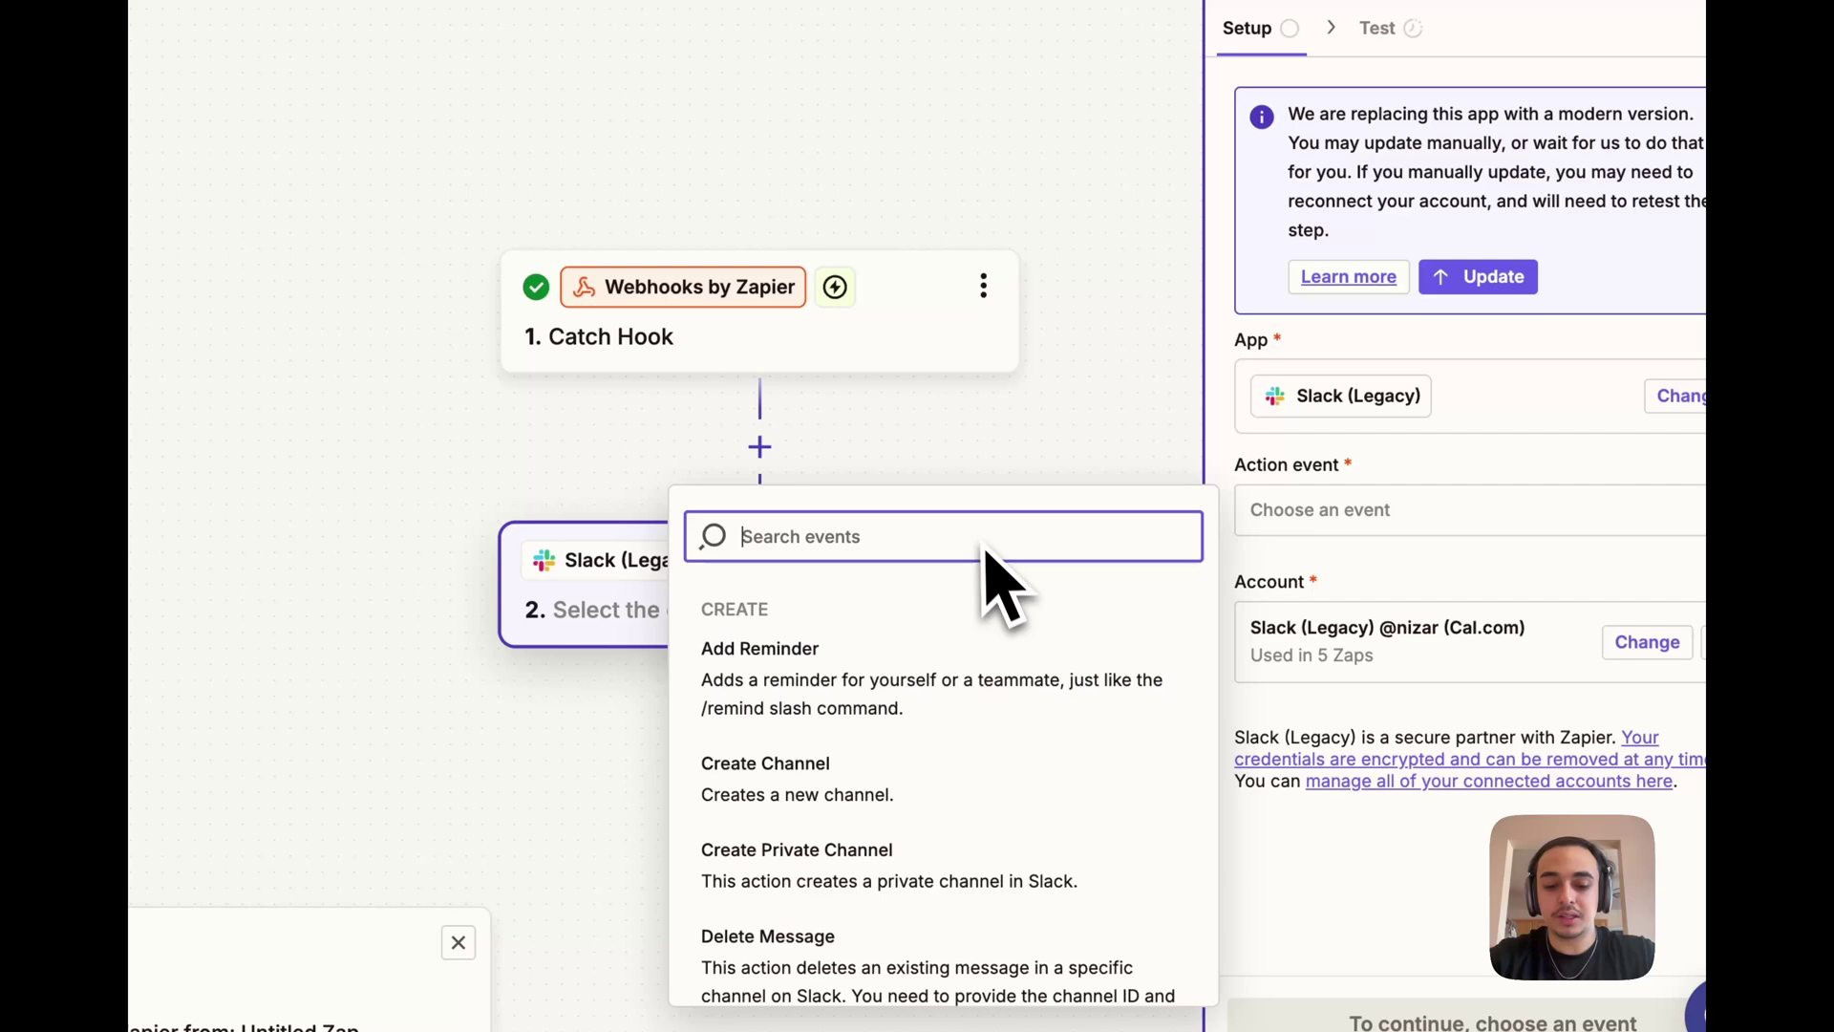
text(mes)
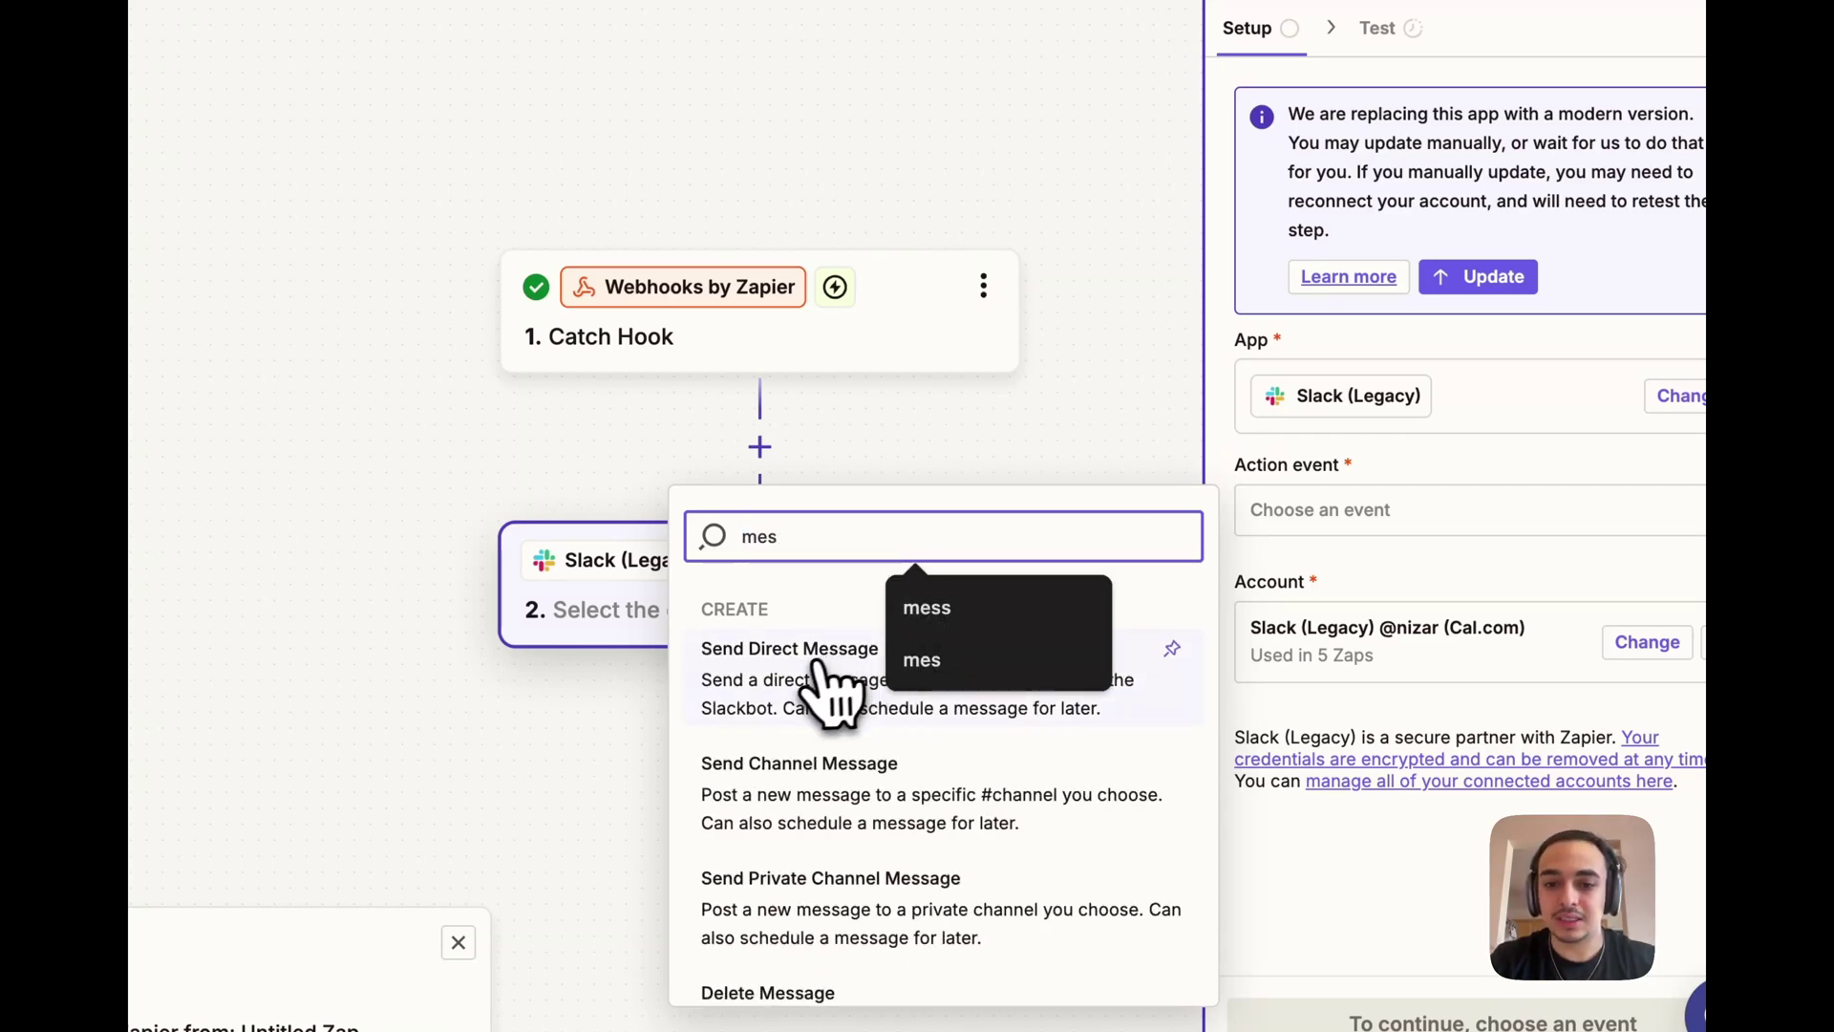
click(827, 695)
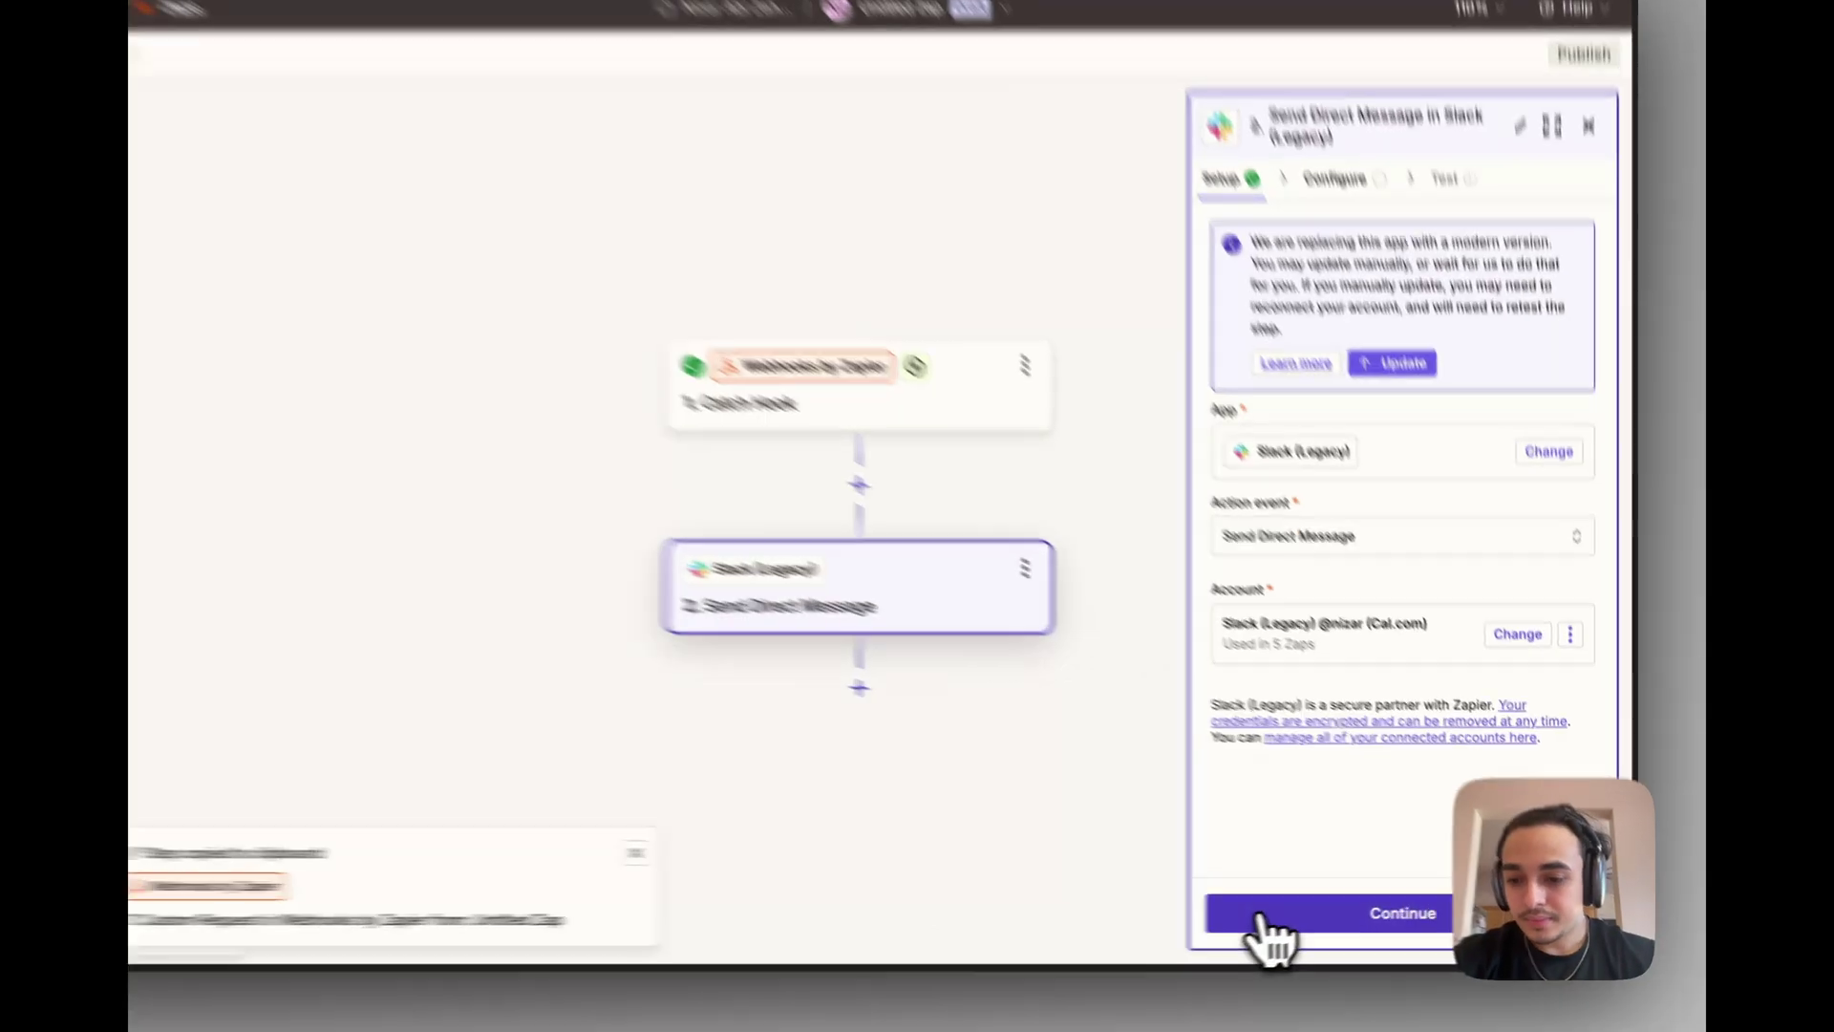
Send the DM to the user's own Slack account, starting 'Instant meeting booked!!' and 'Link:'
click(1301, 910)
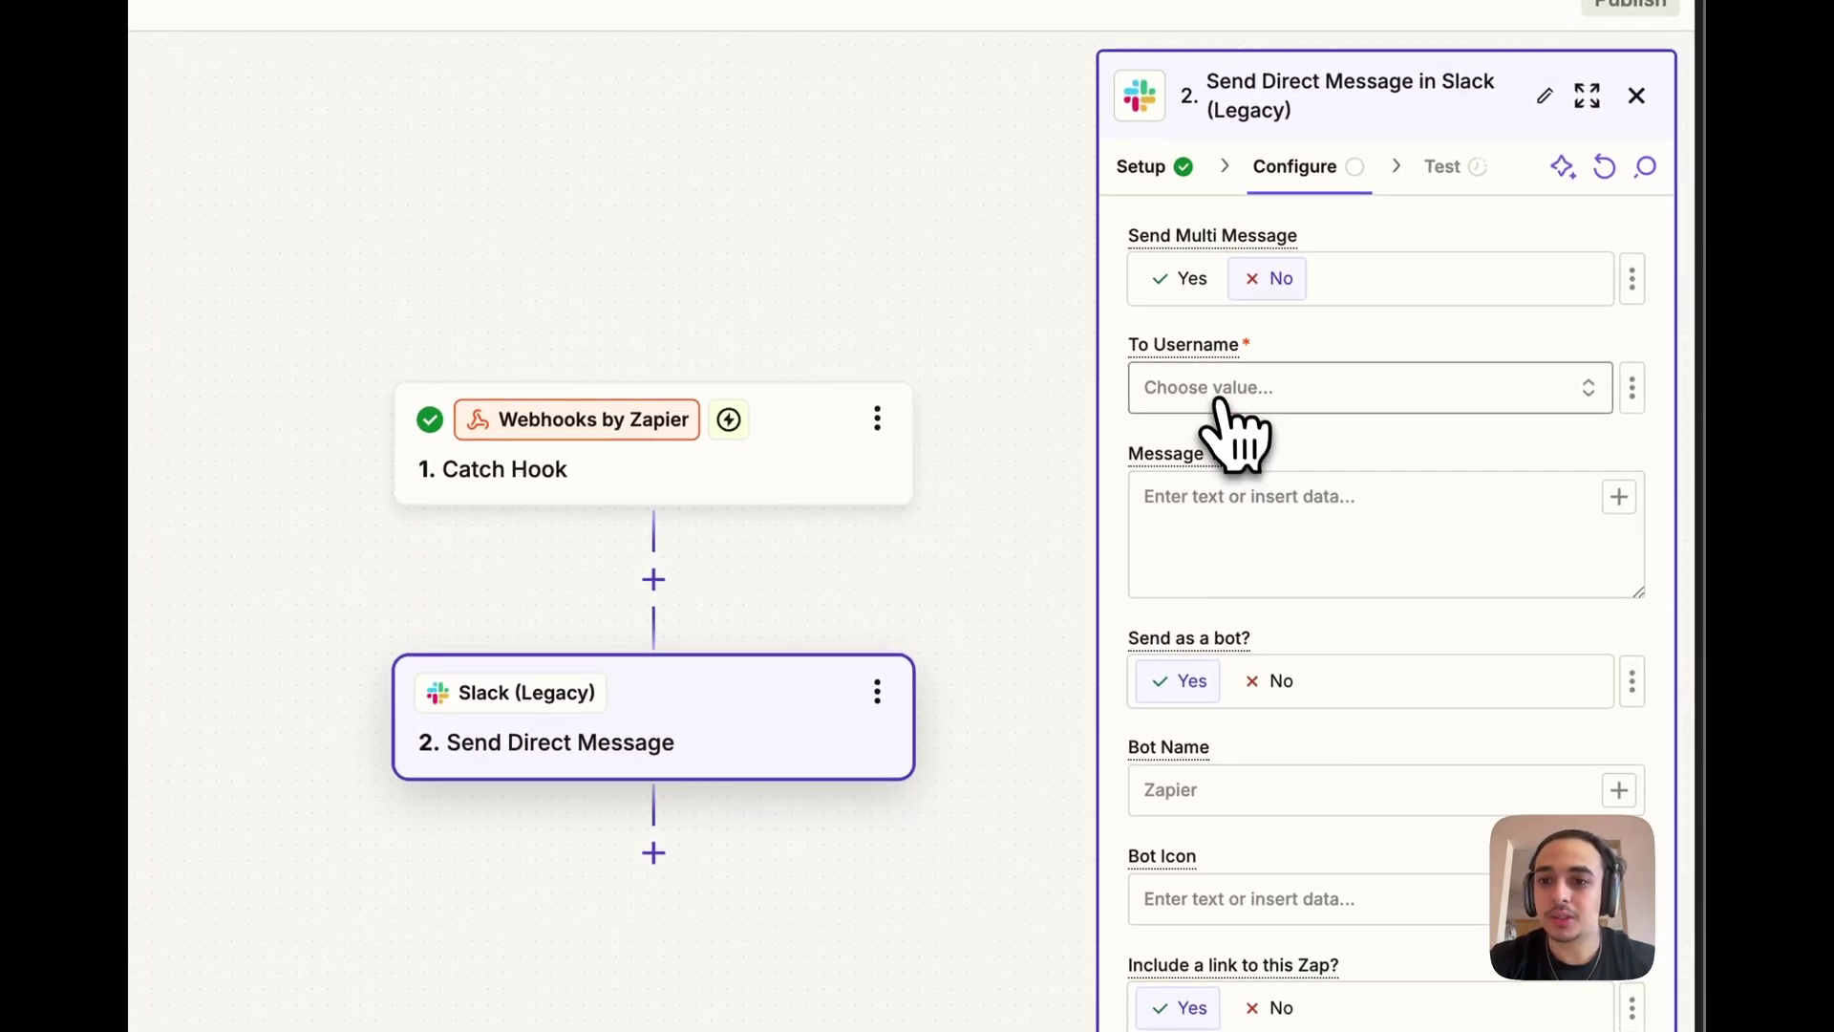
click(1223, 392)
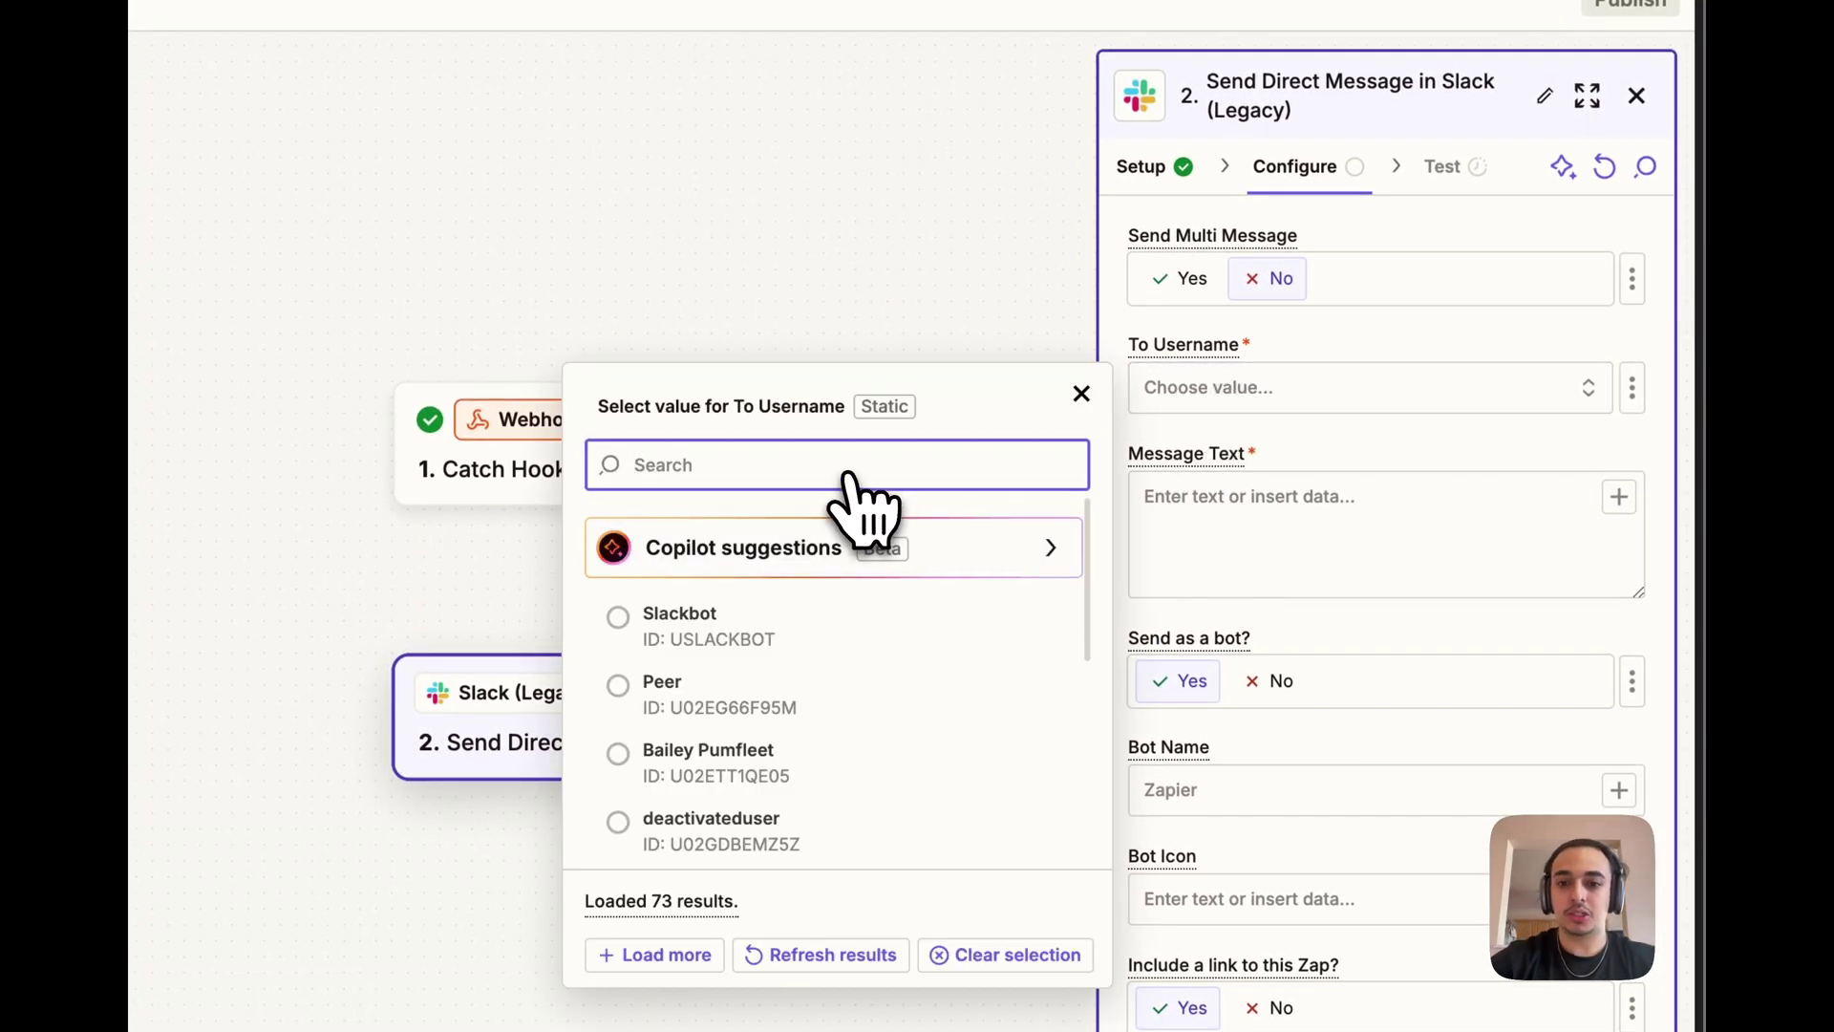
text(ni)
click(737, 659)
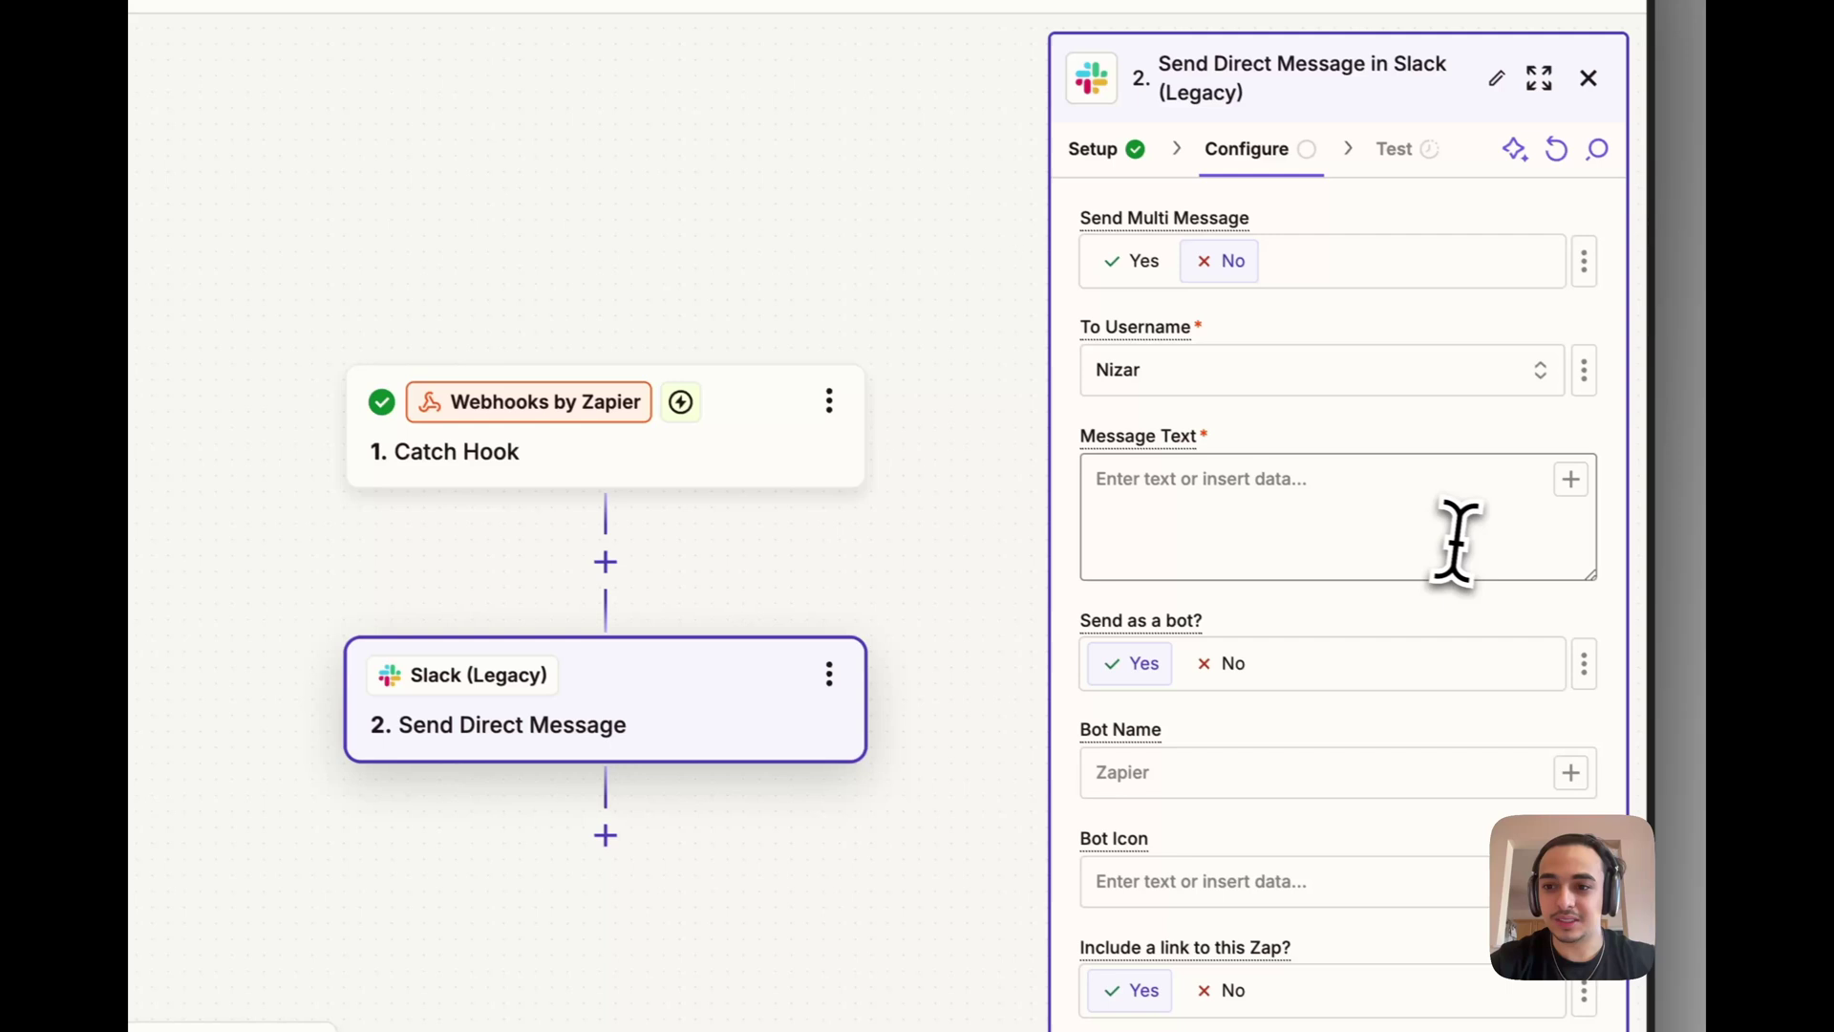
click(1474, 504)
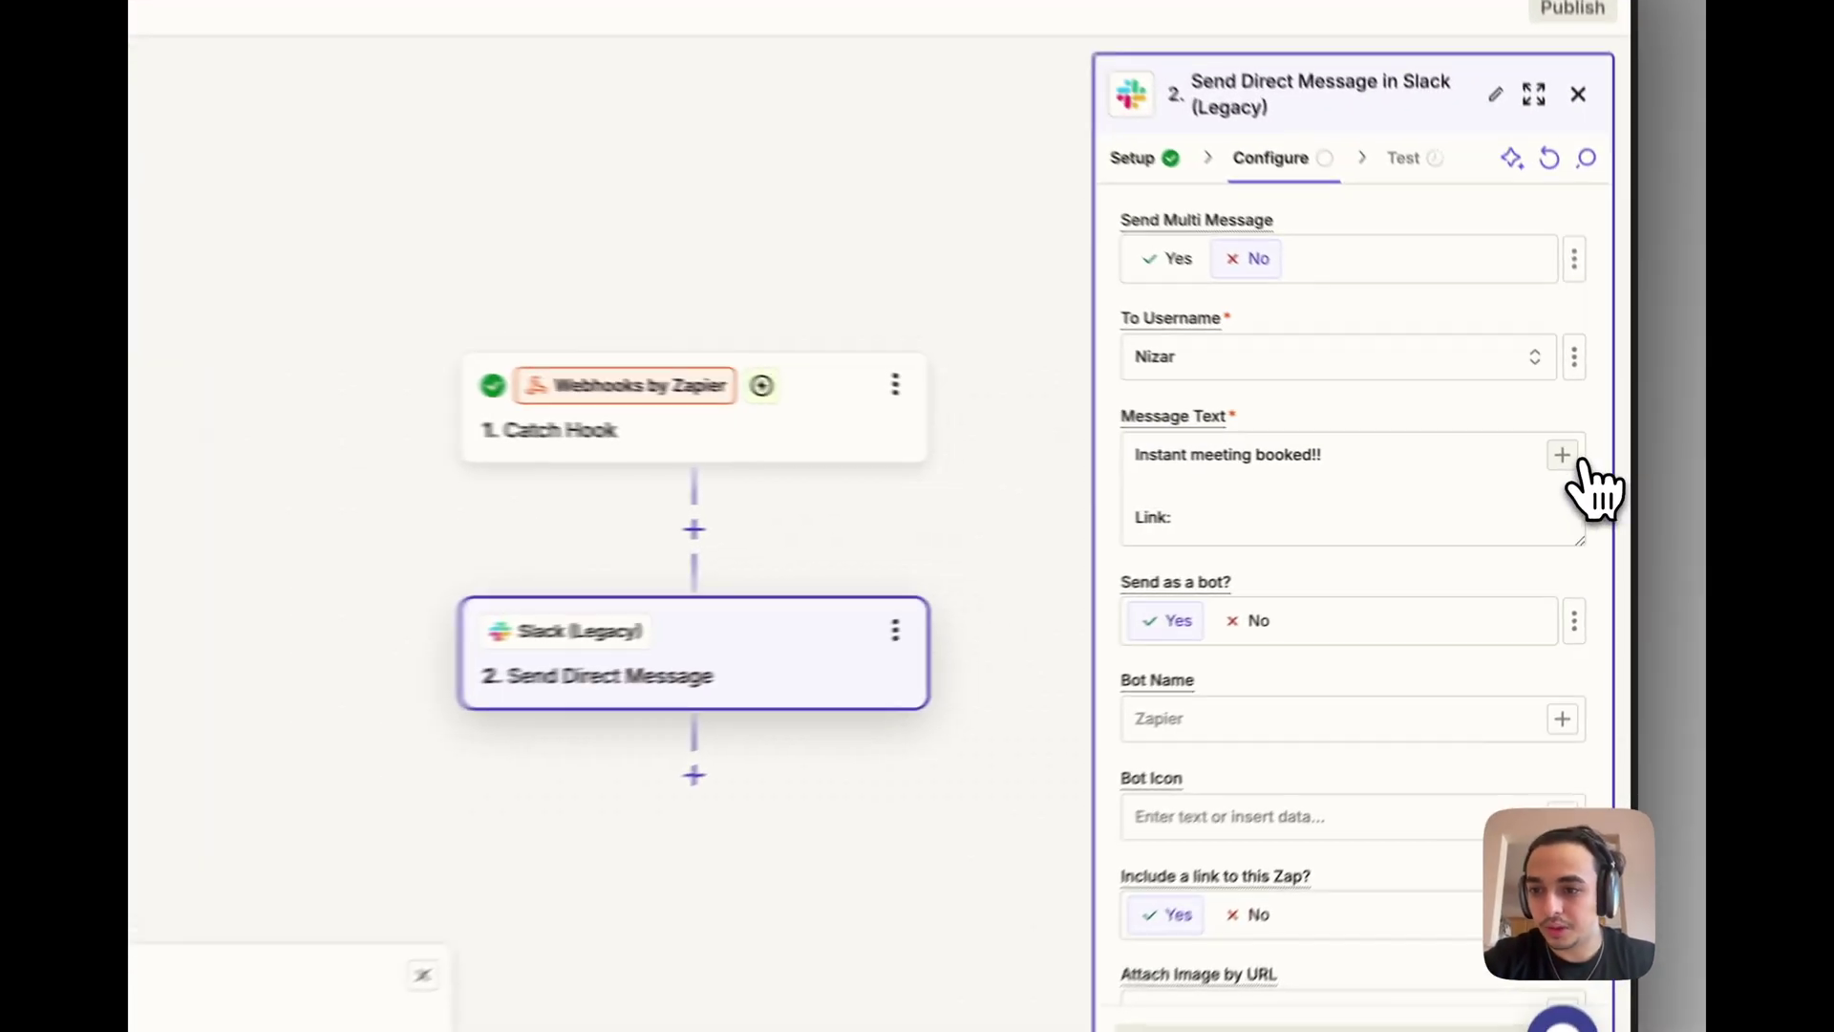
Insert the Payload Connect And Join Url after 'Link:' in the message text
click(1582, 470)
scroll(1095, 614, down, 1)
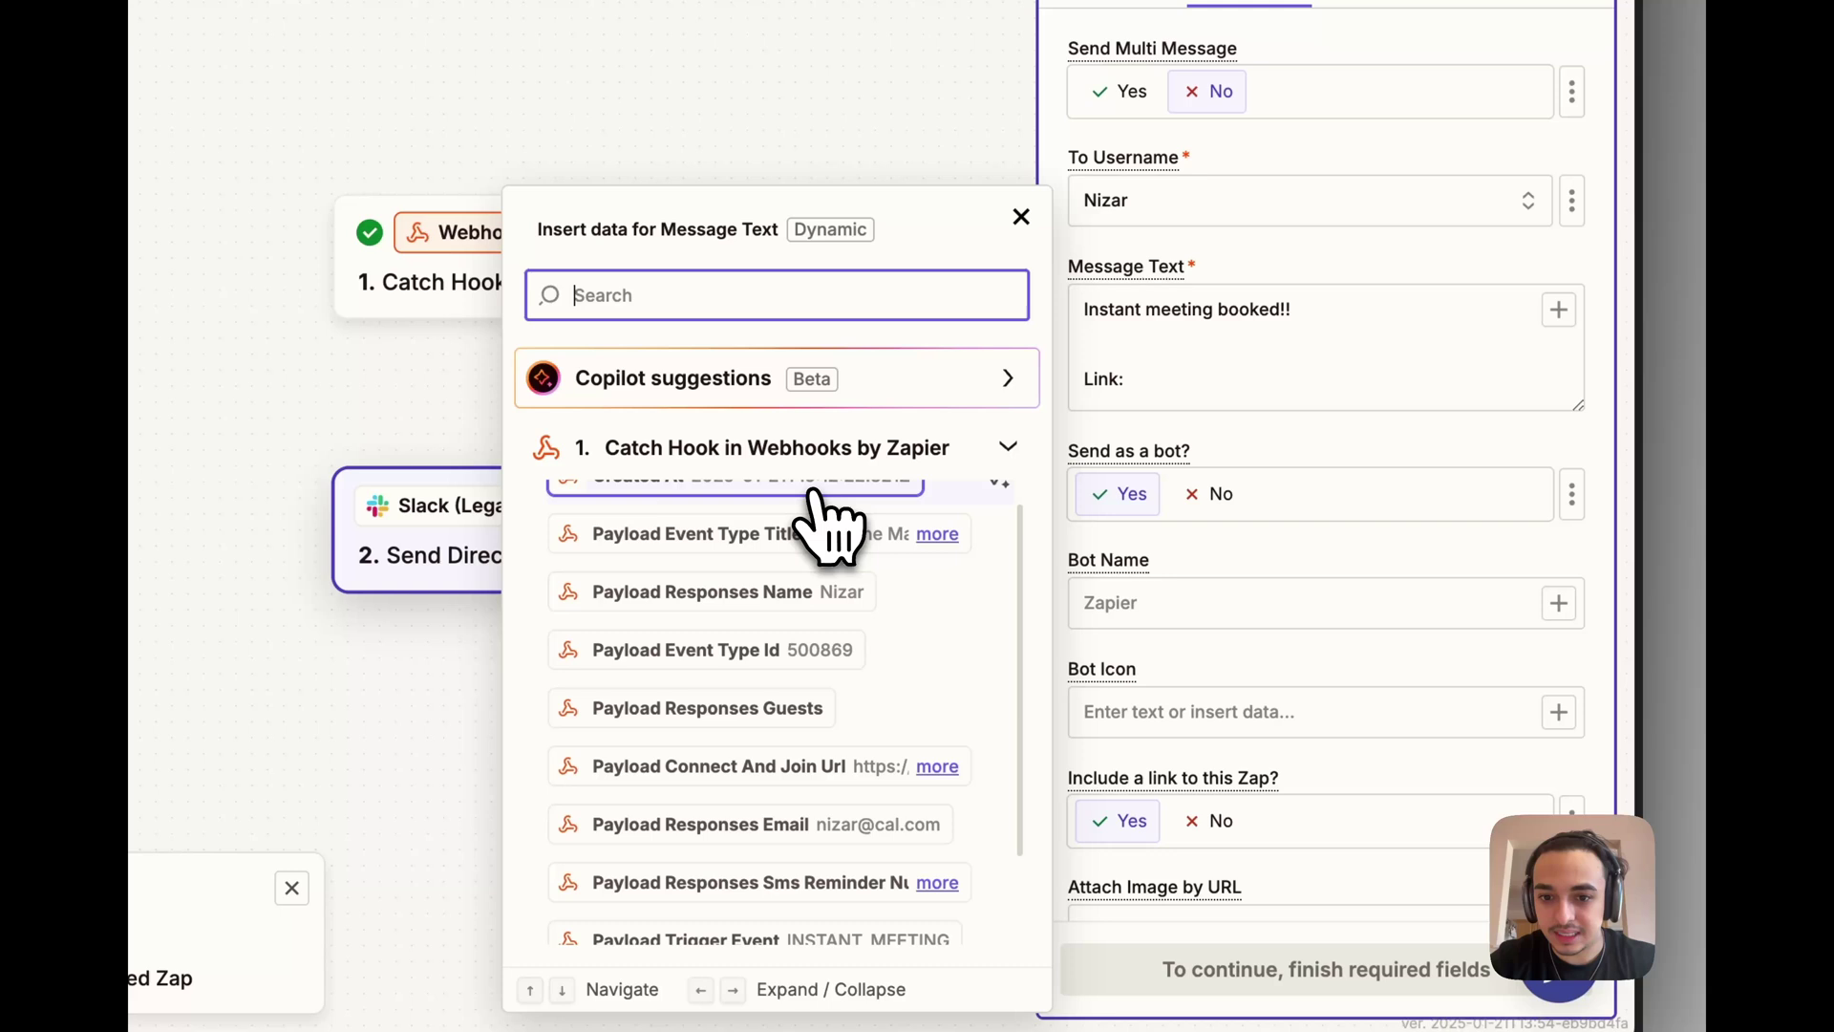
scroll(836, 669, down, 3)
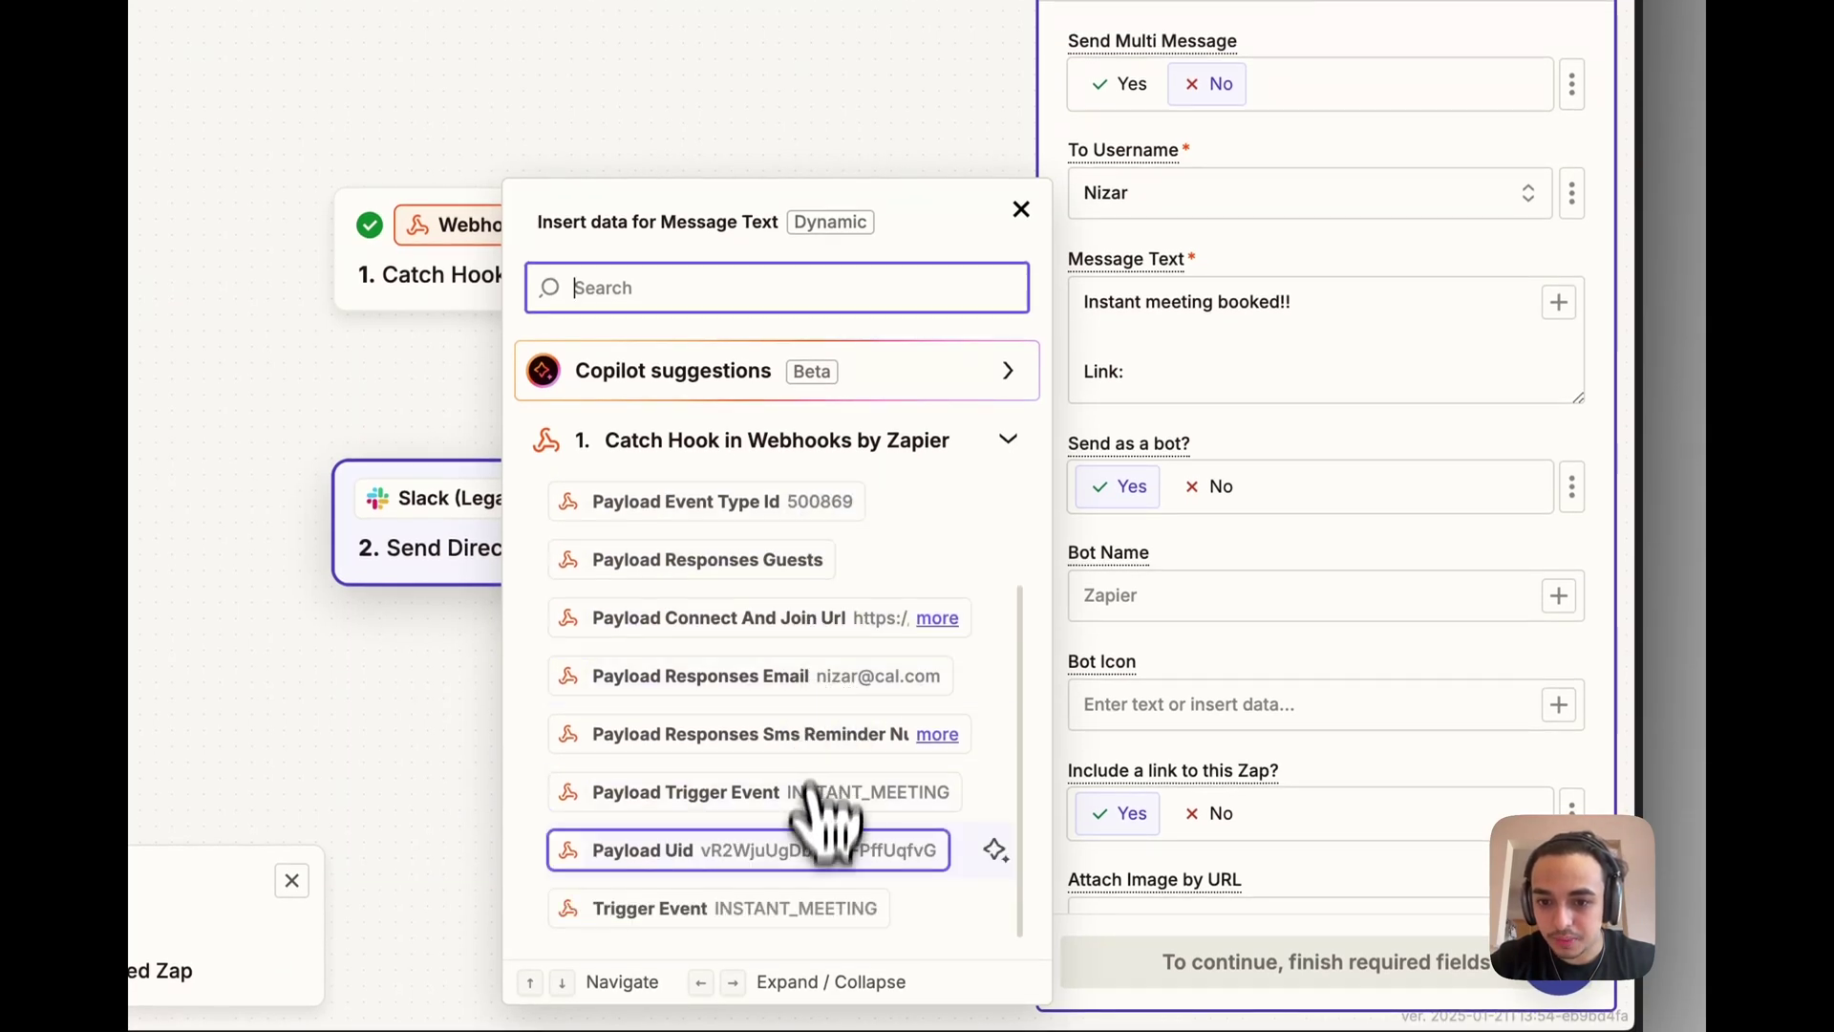
click(761, 631)
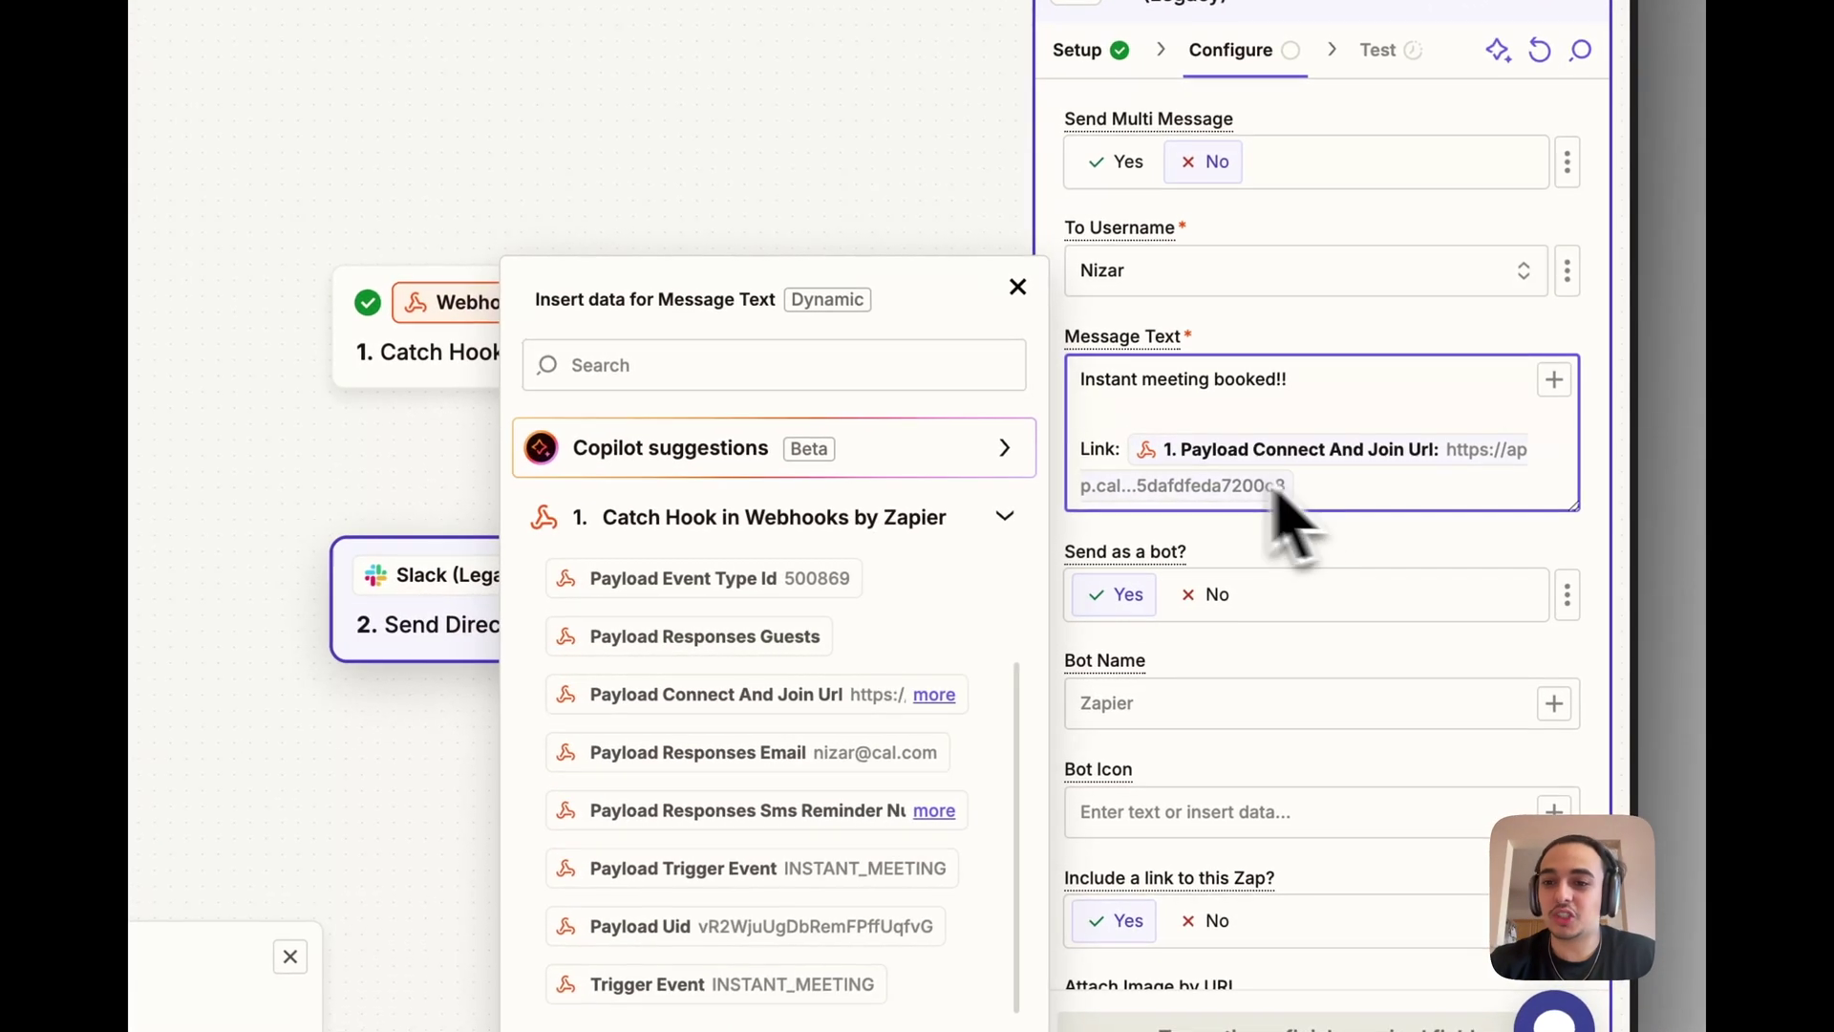
click(1050, 322)
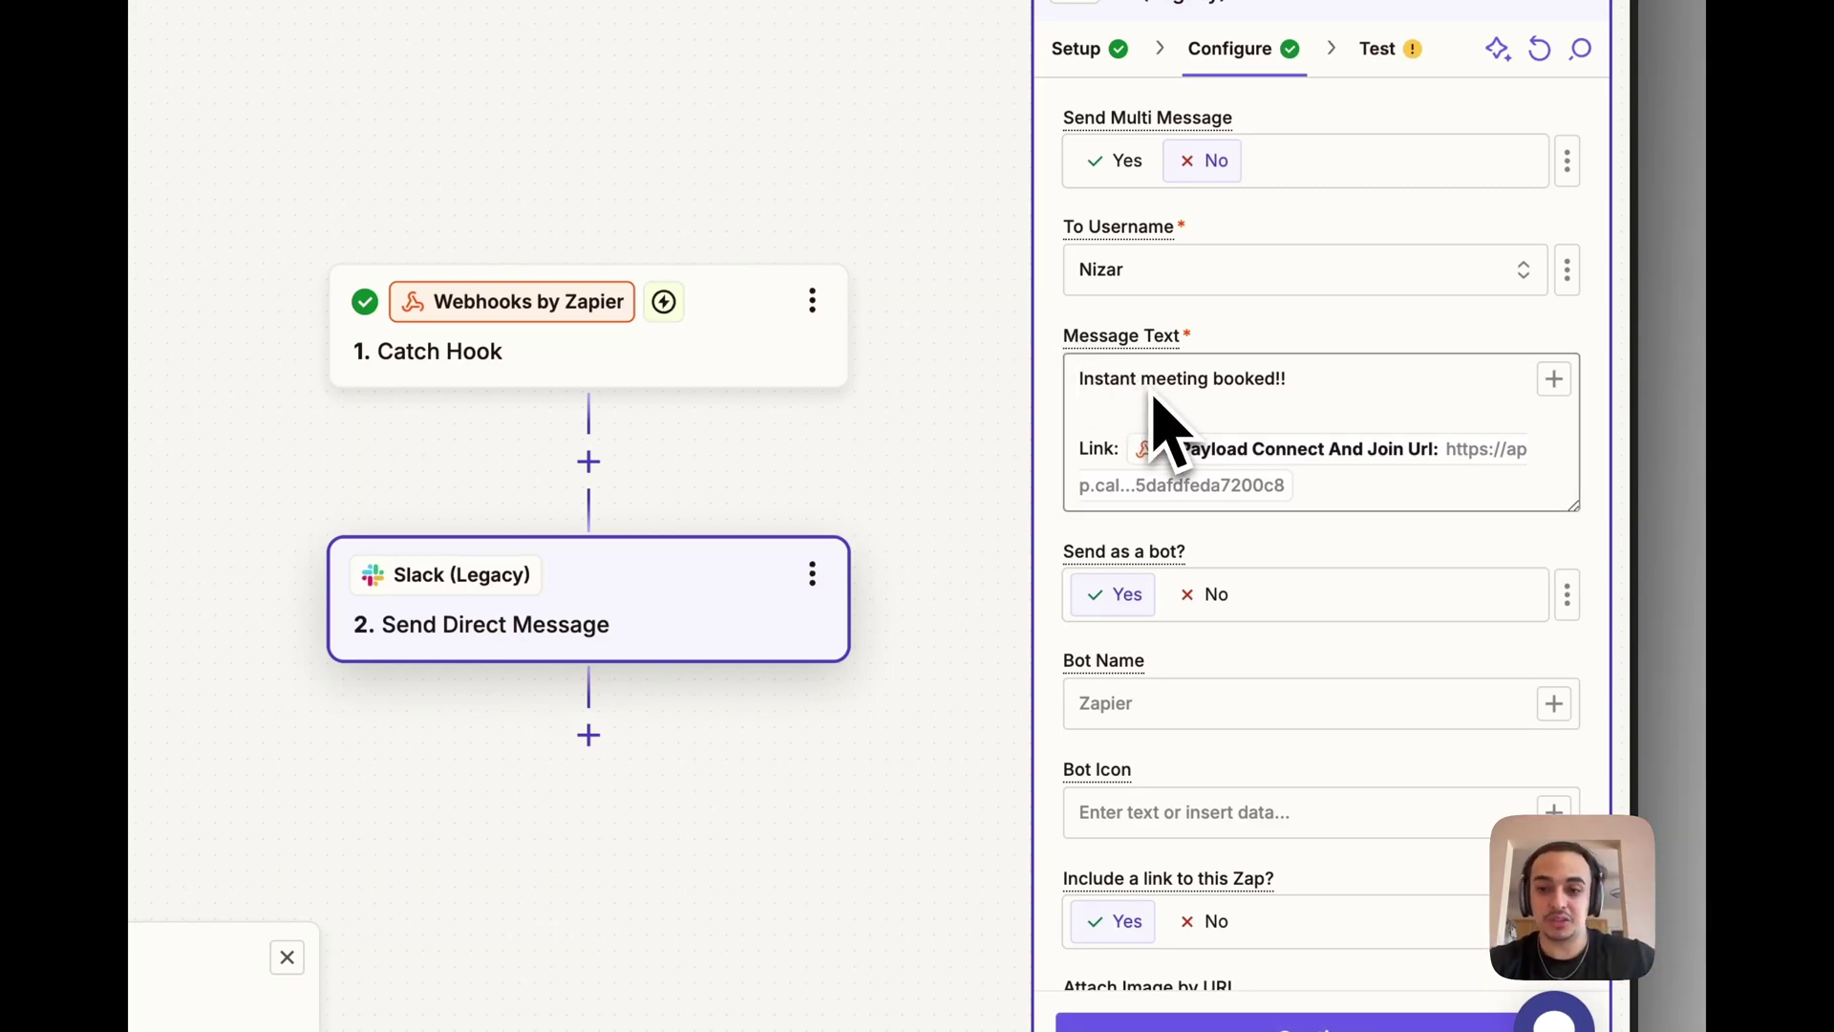
Set the Bot Name to Zapier
click(1113, 705)
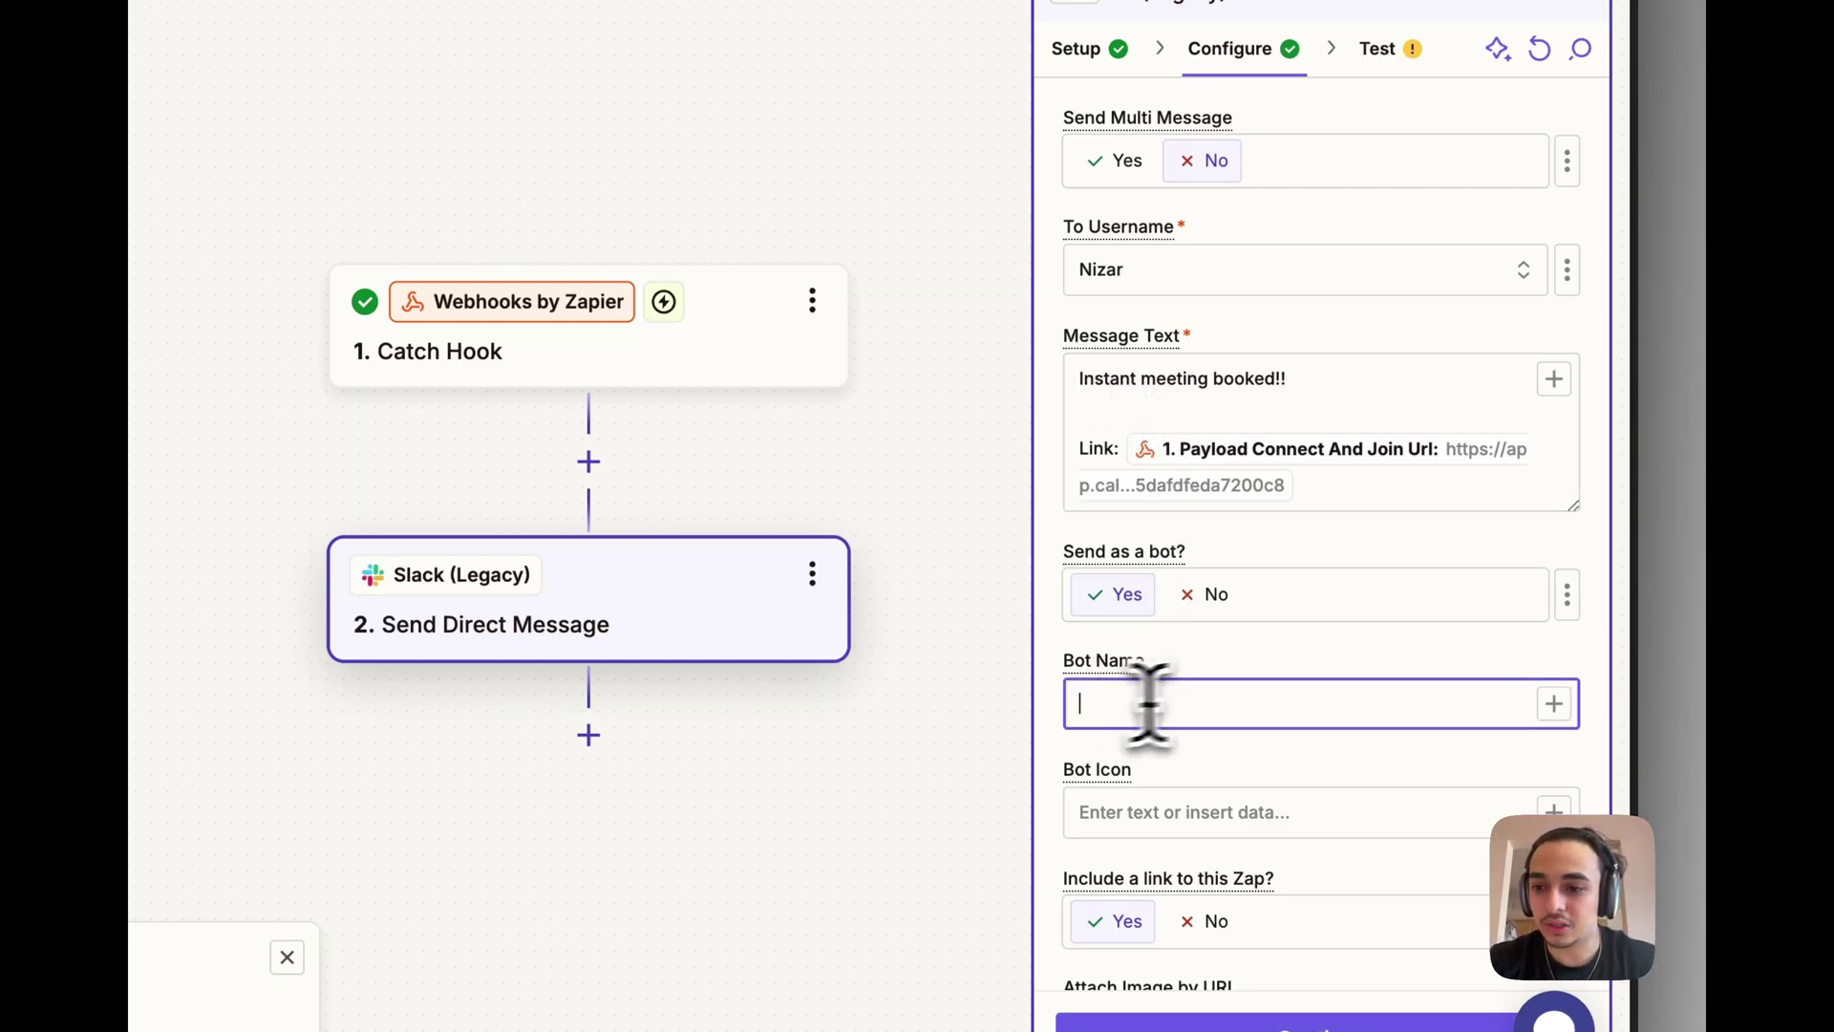
text(Zapi)
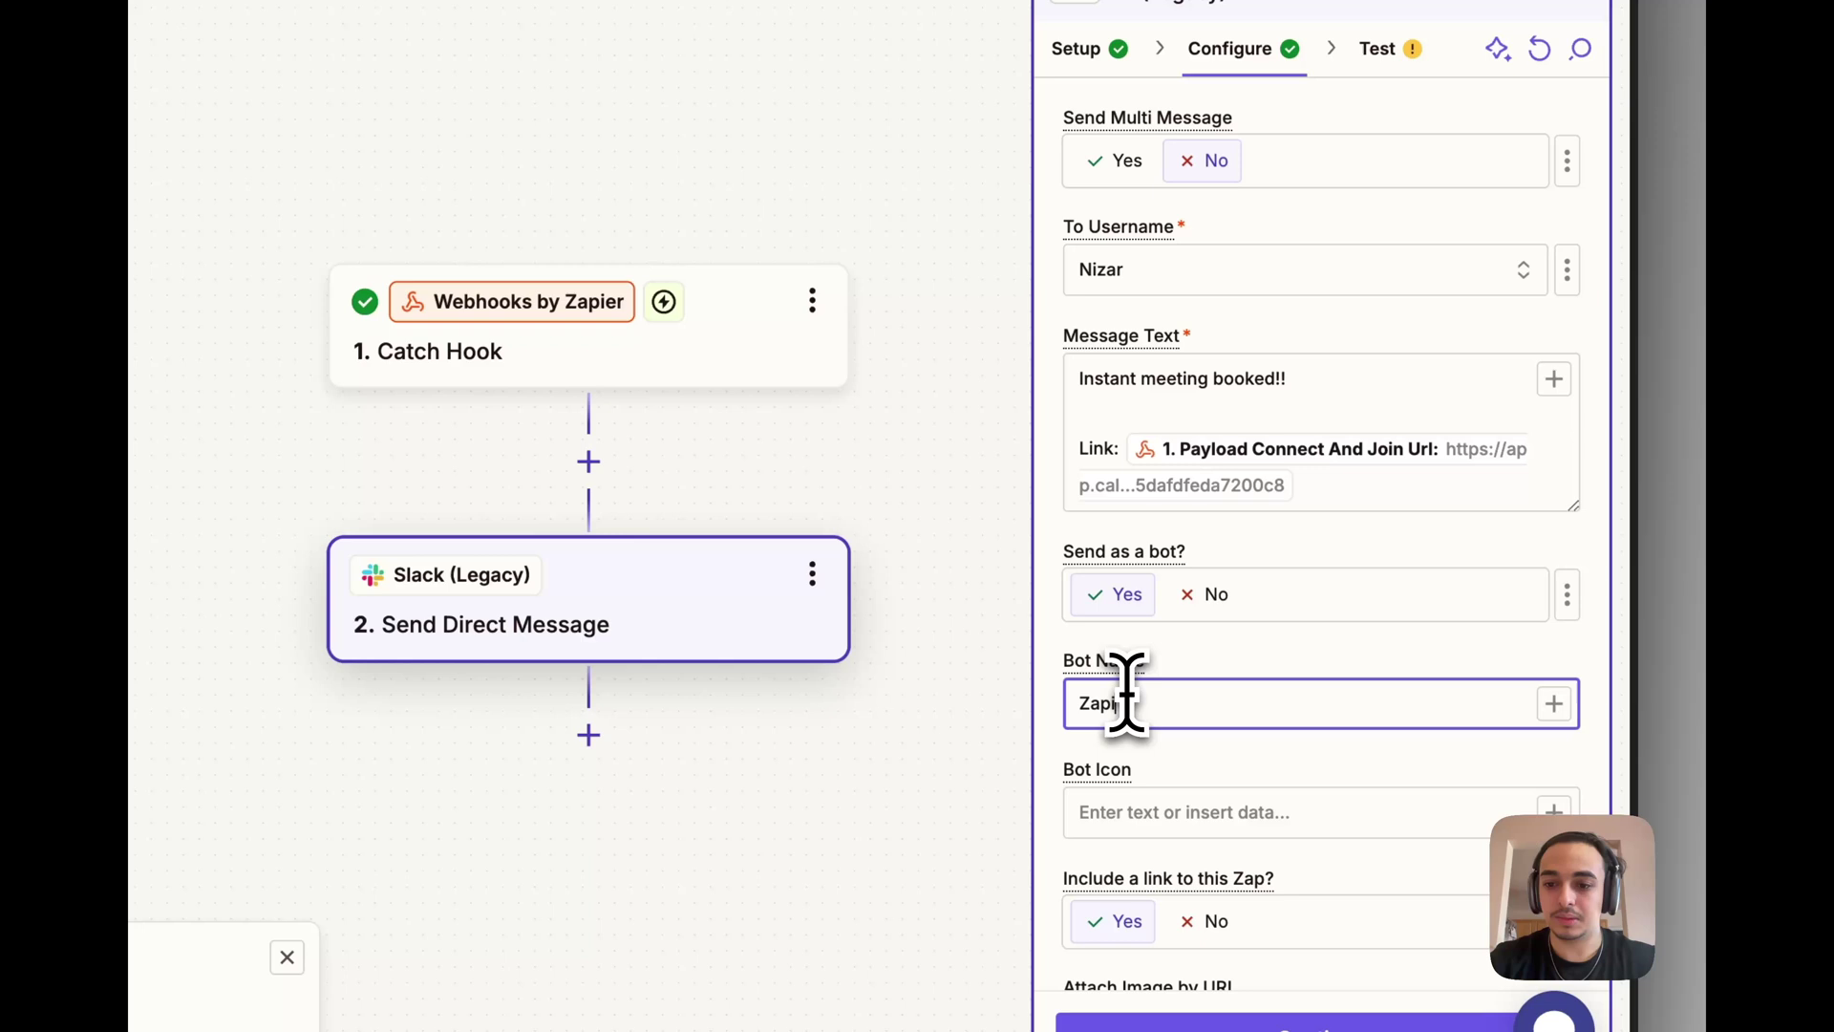
text(er)
scroll(1148, 778, down, 3)
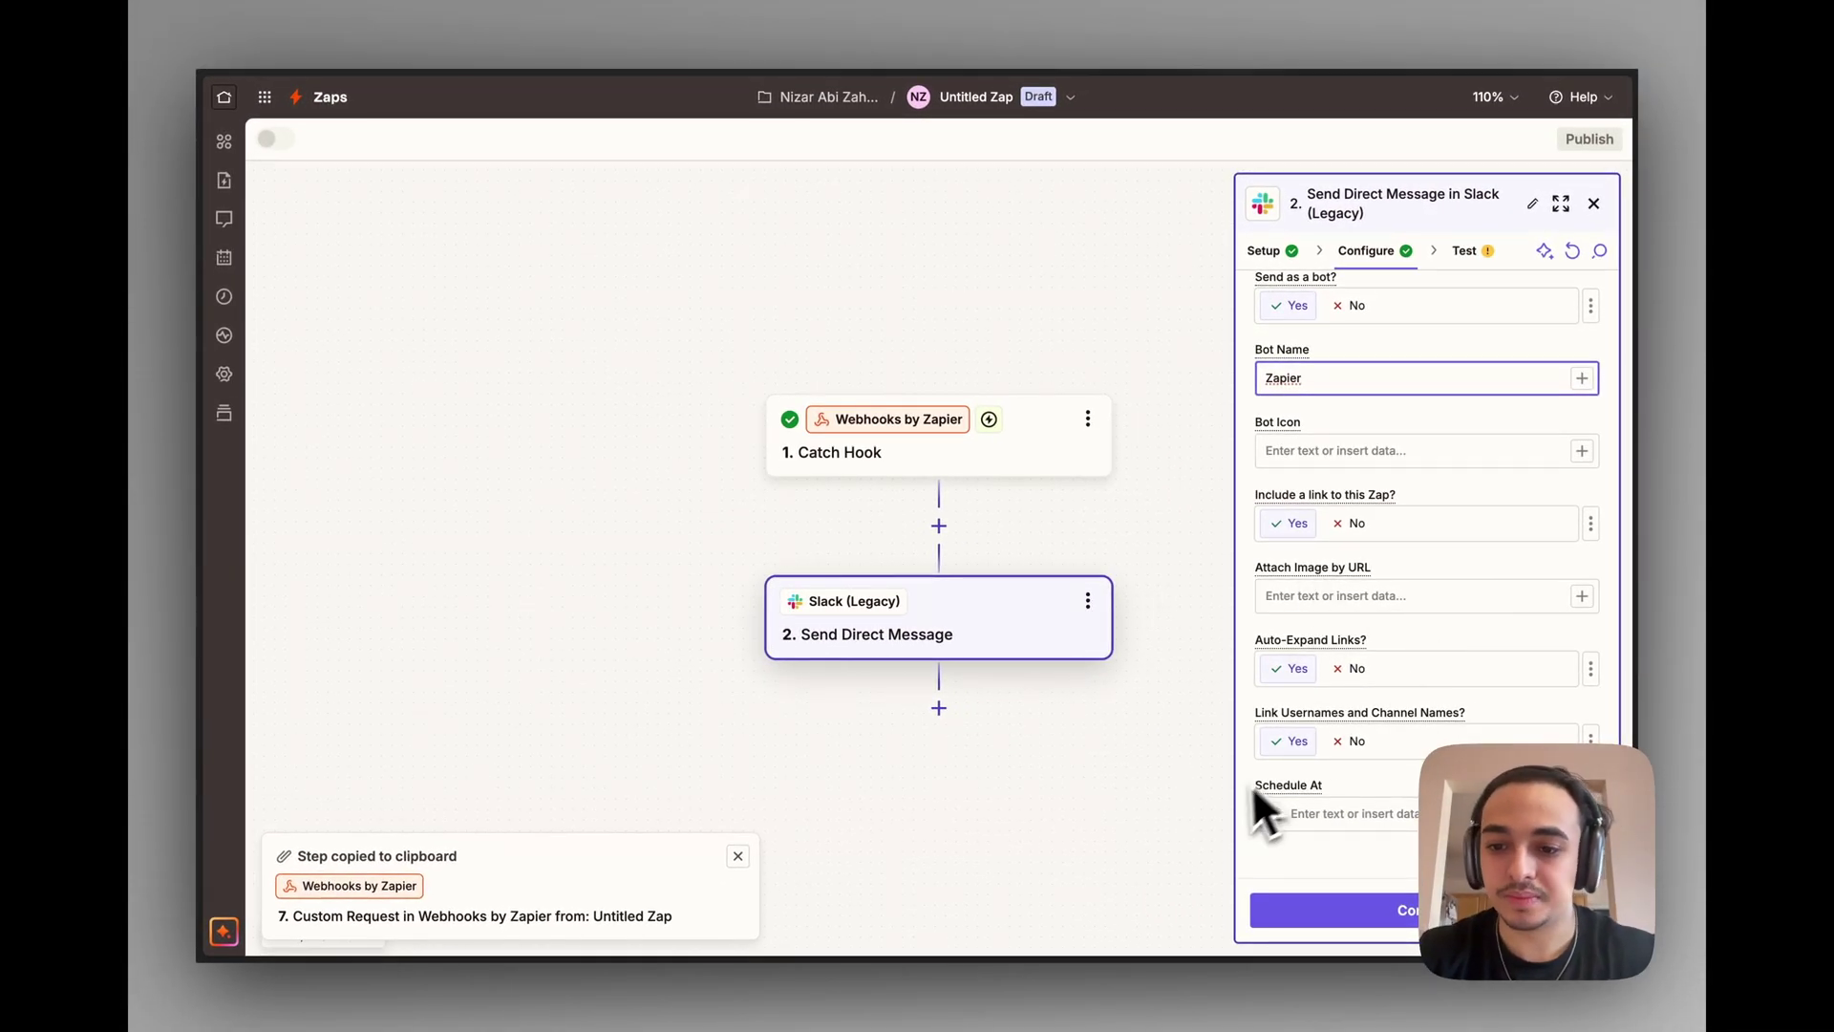
Run the Slack direct-message step test, review the Data out, and switch to the Slack tab
click(1328, 909)
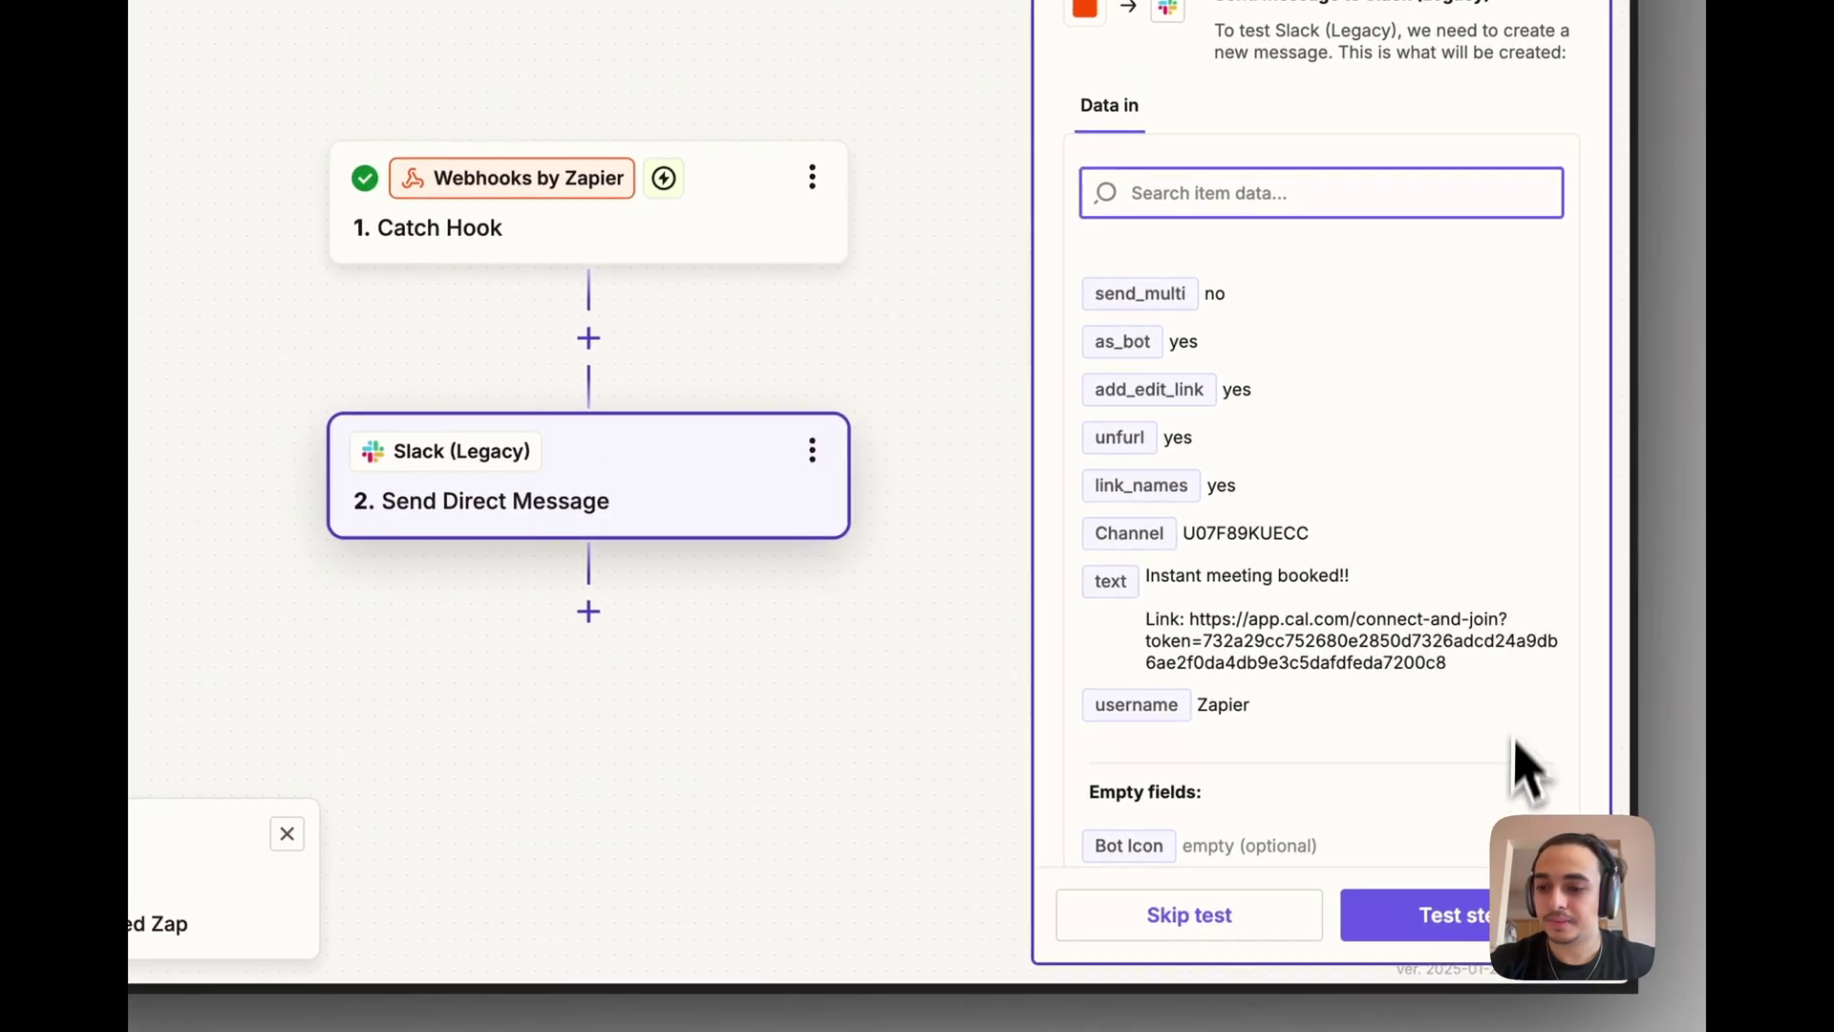
click(1447, 919)
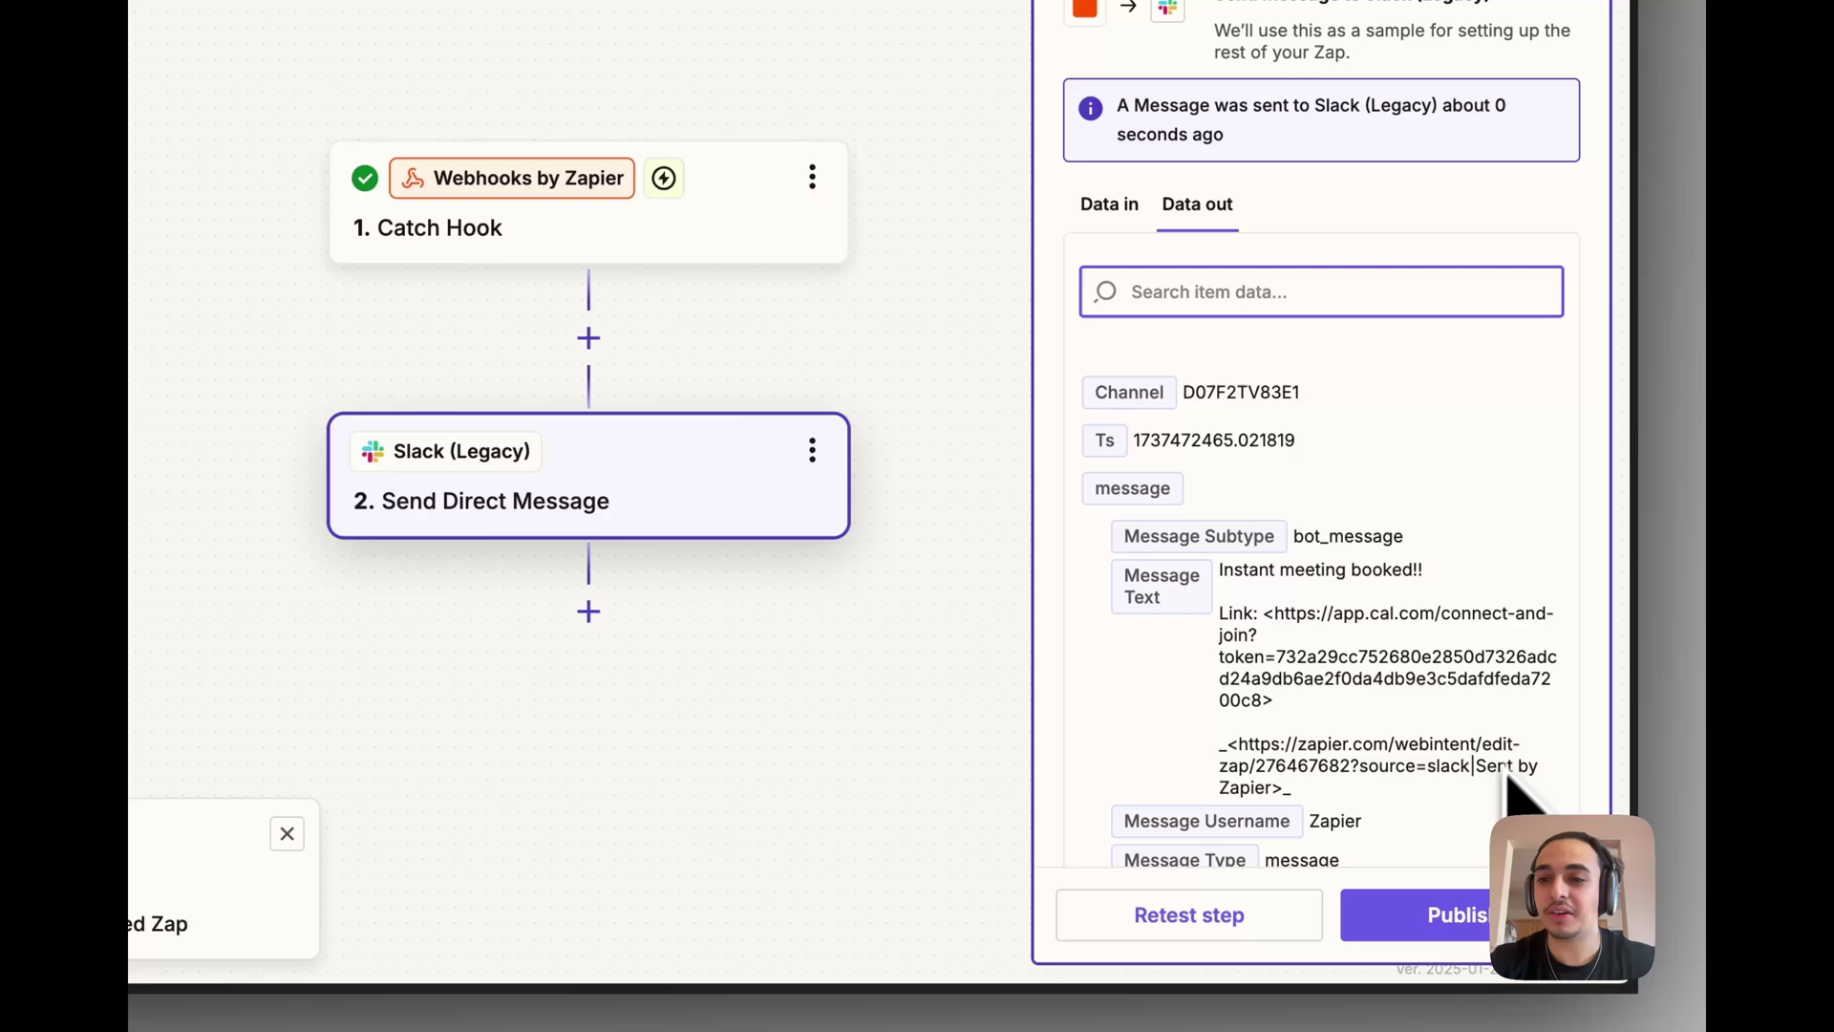
scroll(1366, 459, down, 5)
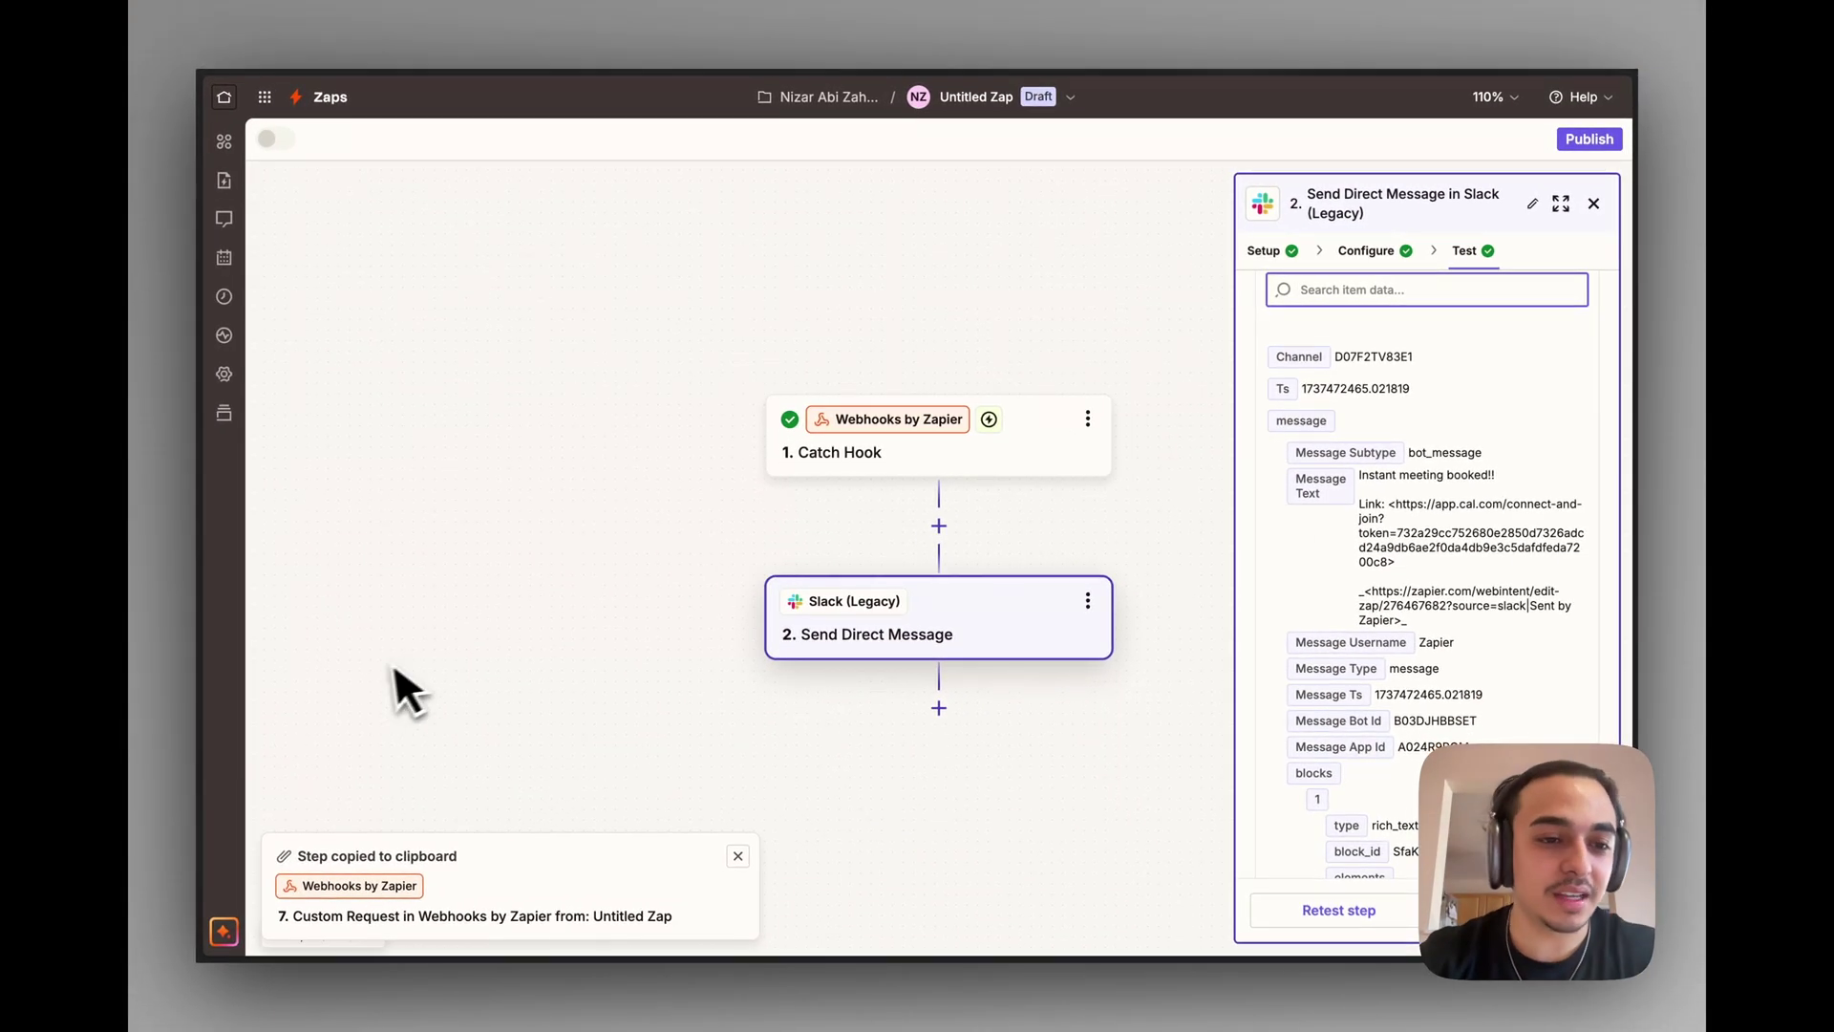
mouse_move(192, 639)
click(315, 479)
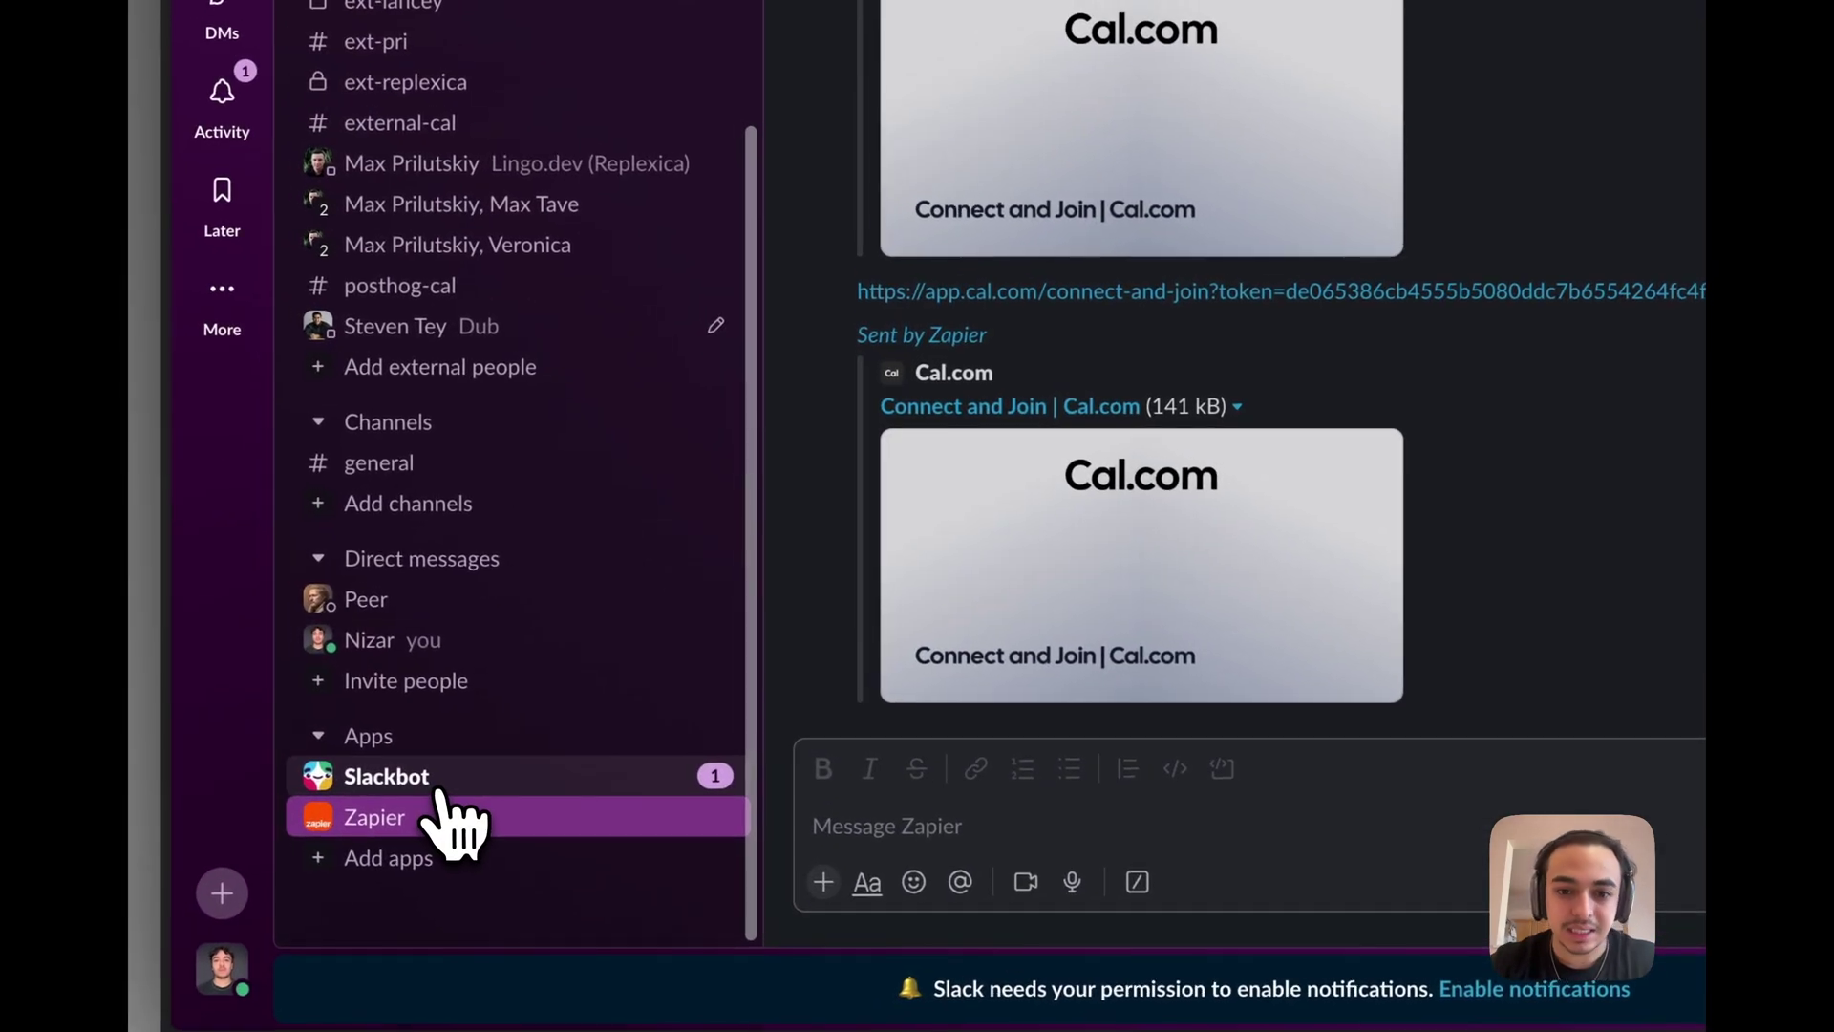
In the Slackbot conversation, select Zapier's 'Instant meeting booked!!' line and the connect-and-join link
click(438, 782)
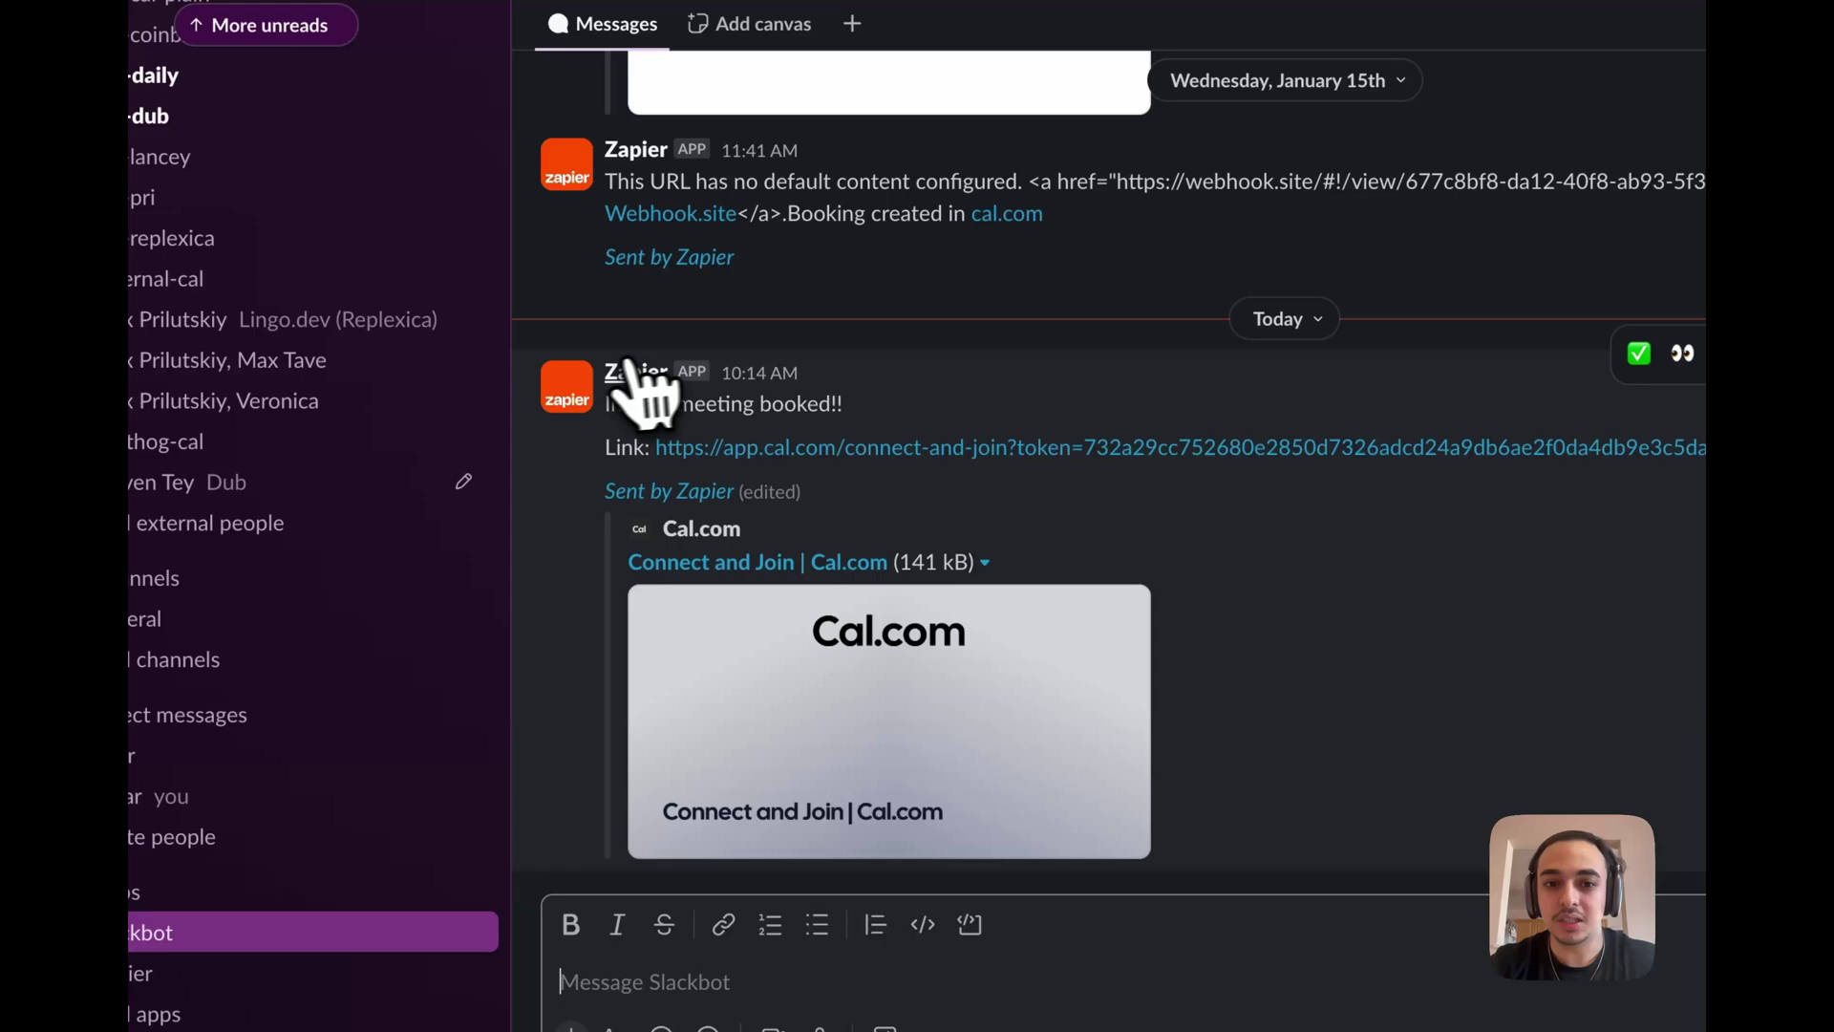
click(608, 378)
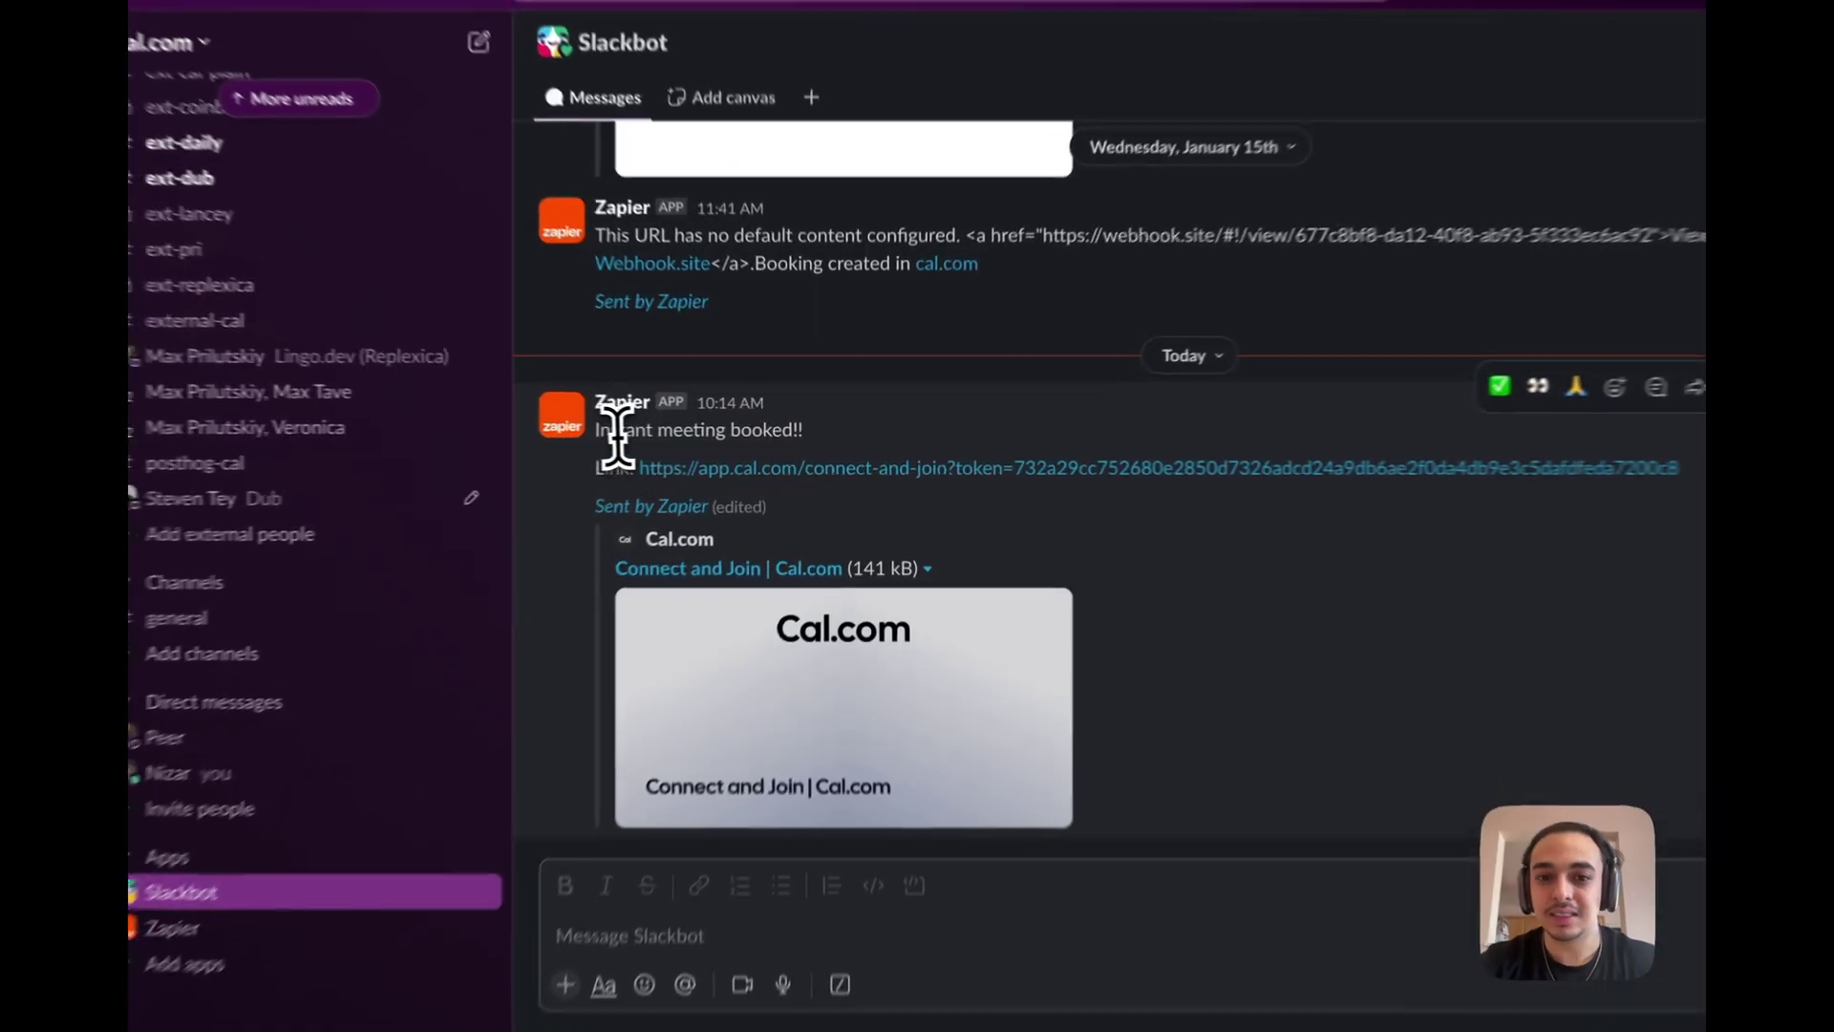
drag(660, 435, 819, 434)
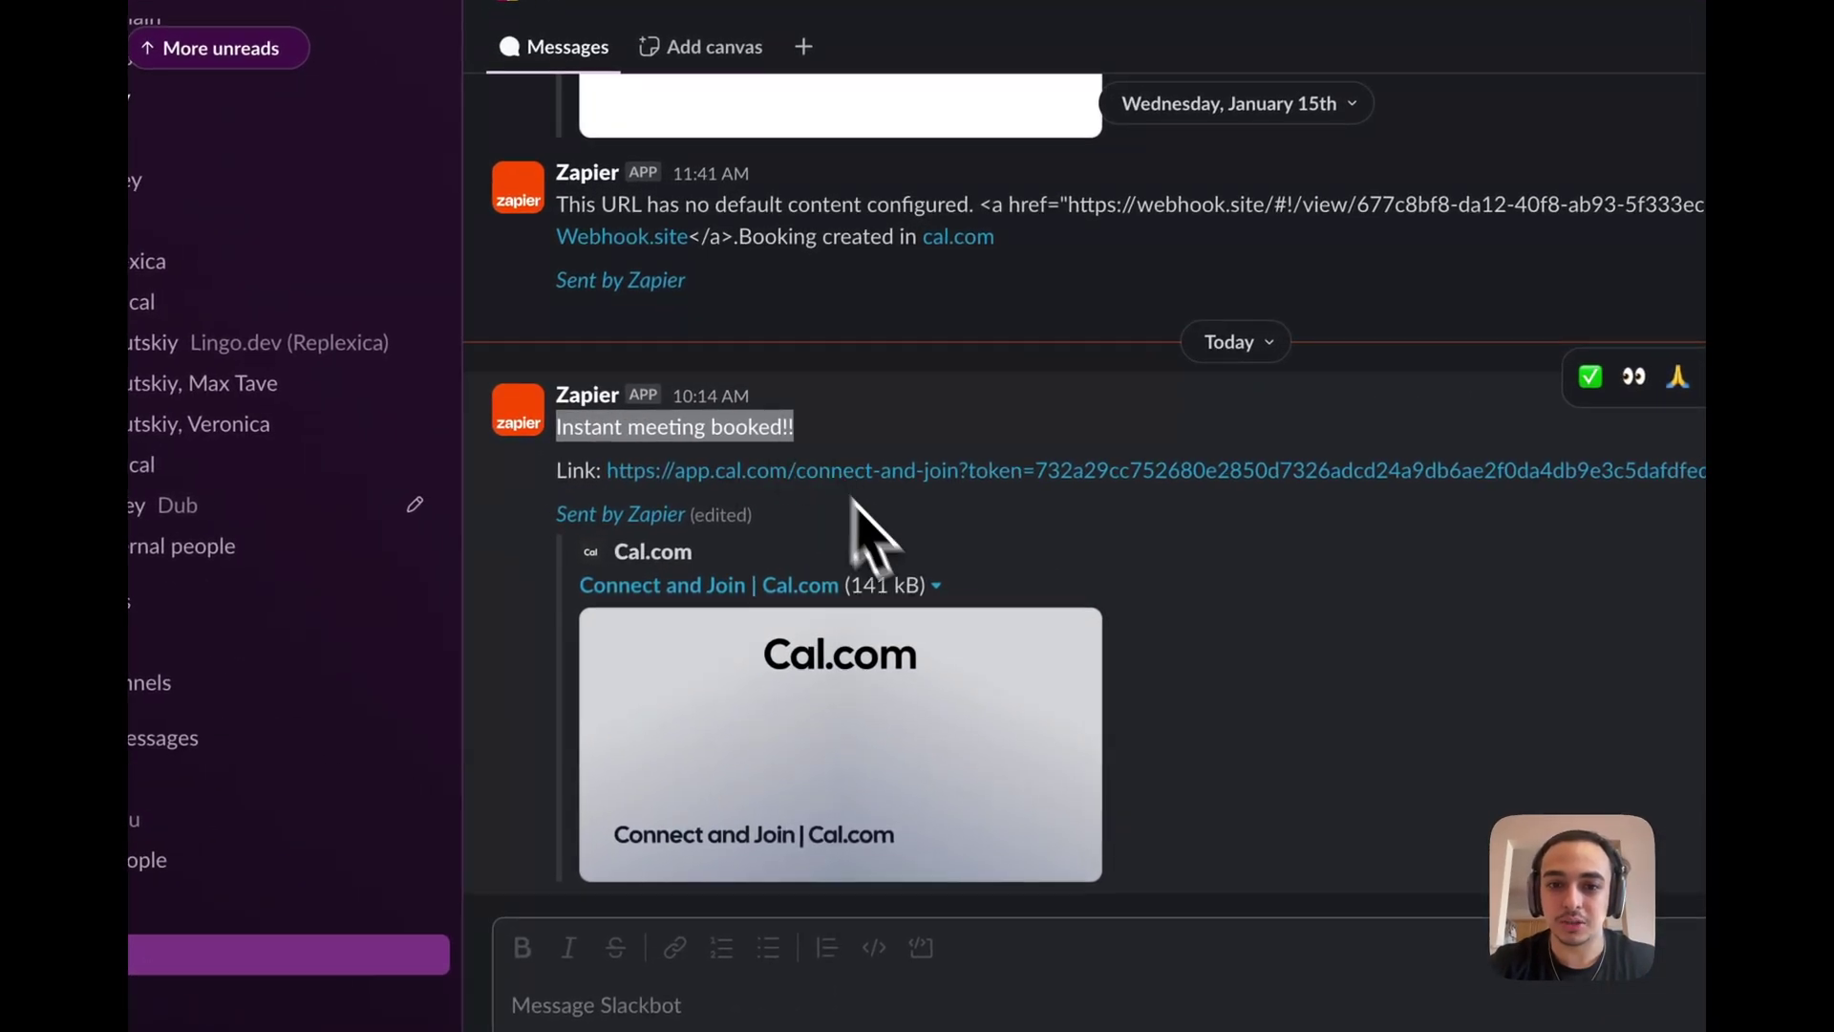
drag(1796, 470, 821, 463)
drag(640, 451, 432, 466)
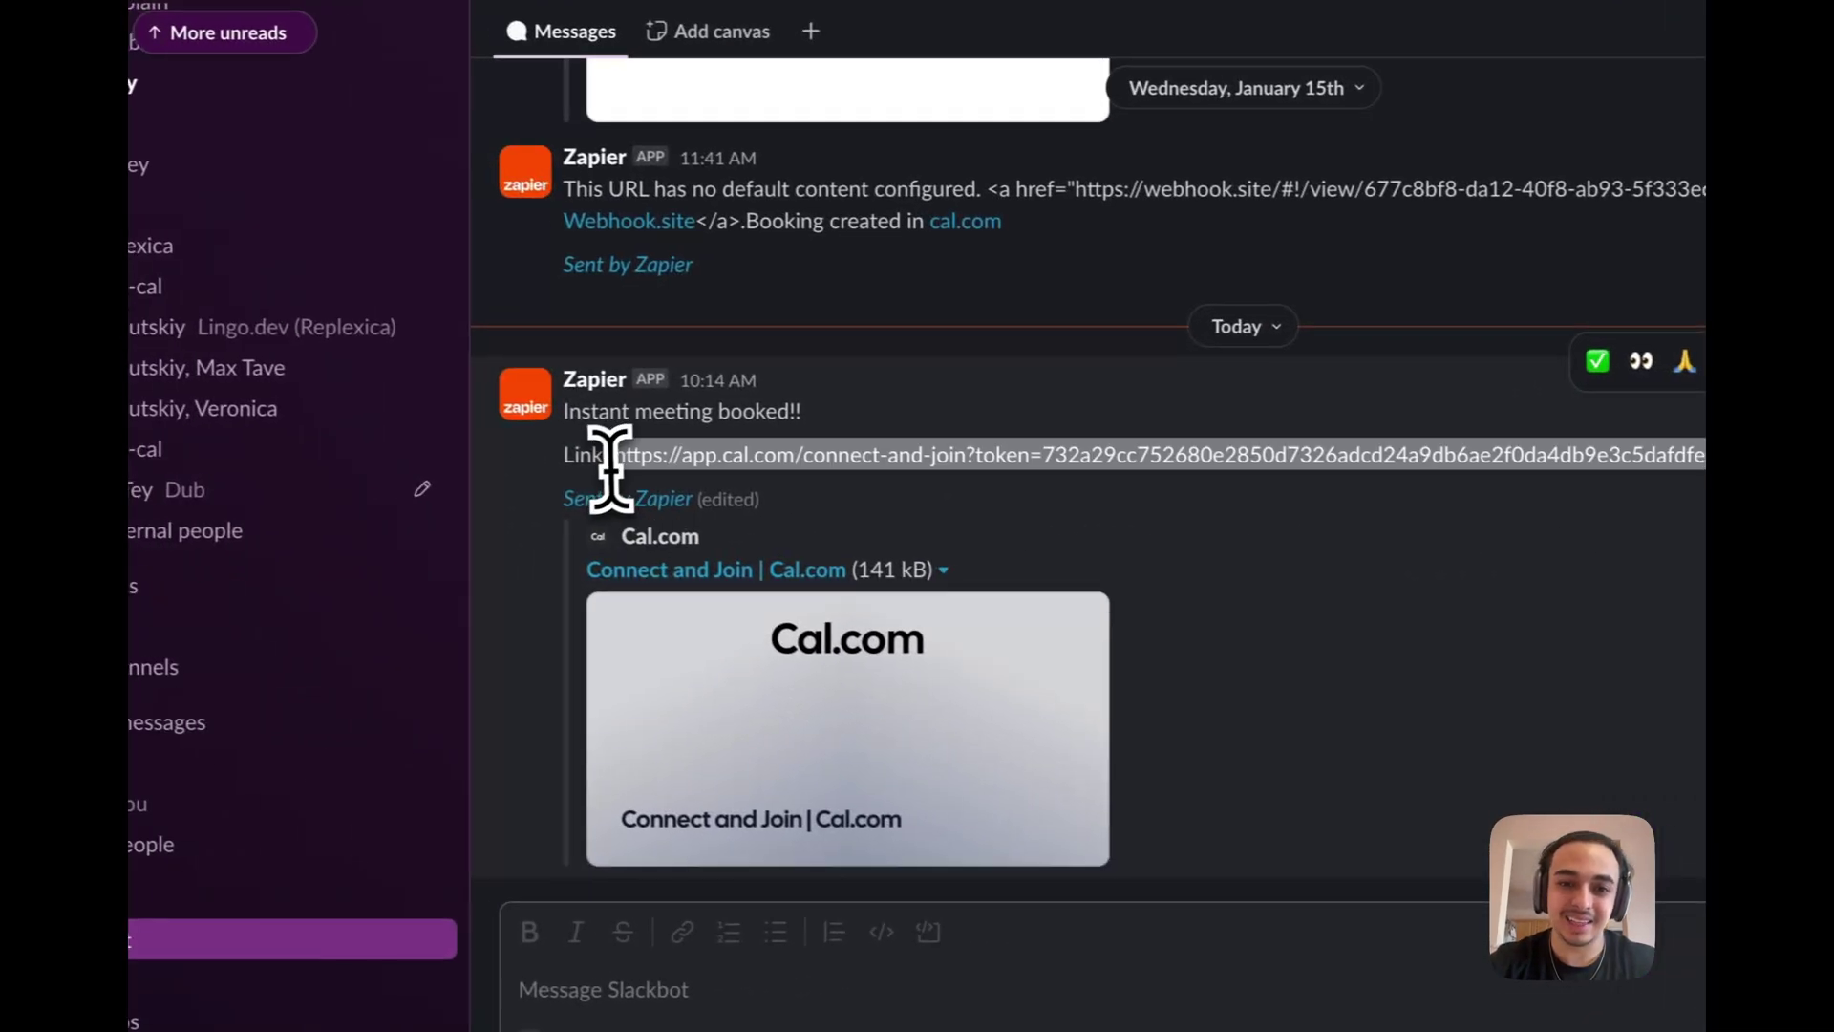